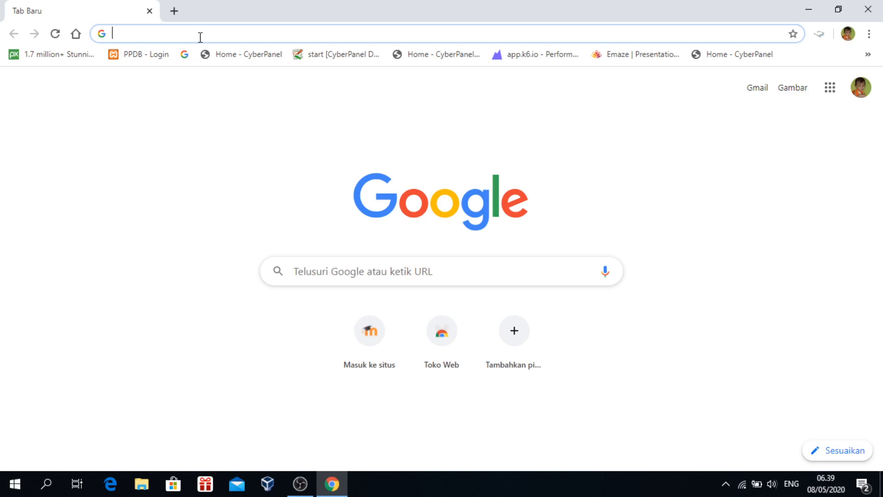
Load maddibontang.sch.id/wp-admin in Chrome to reach the WordPress login page
type("maddibo")
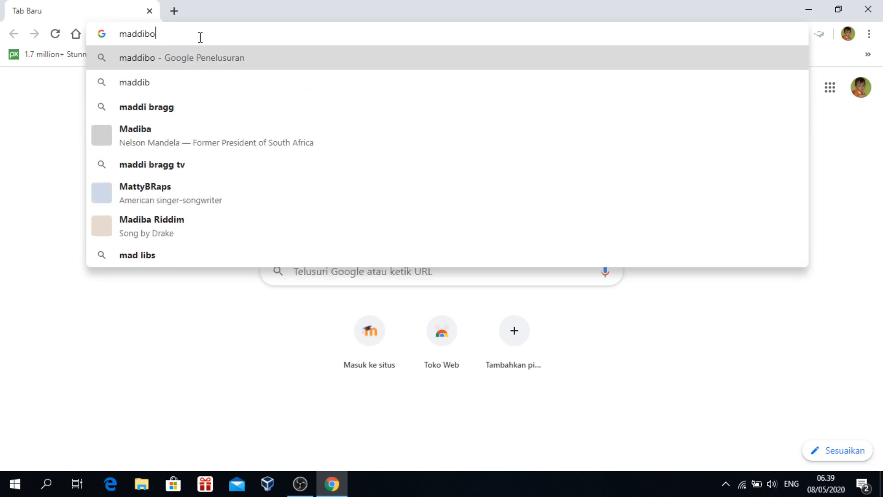
type("ntang.sch")
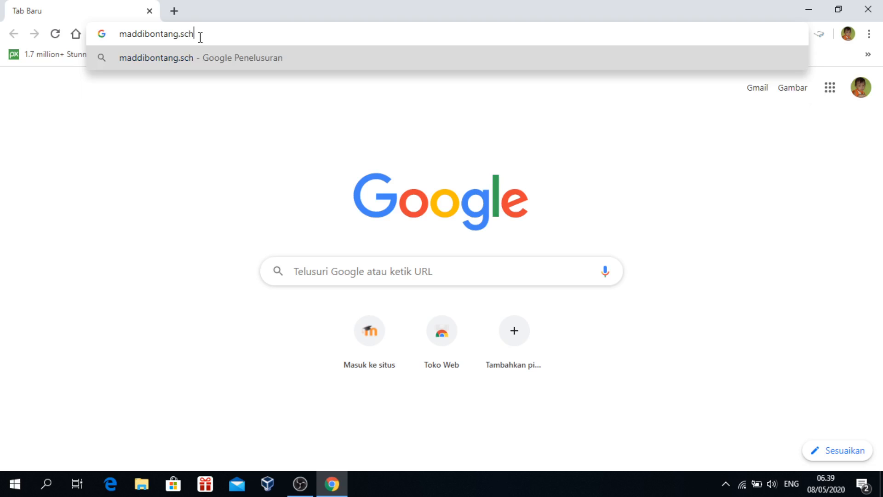
type(".id")
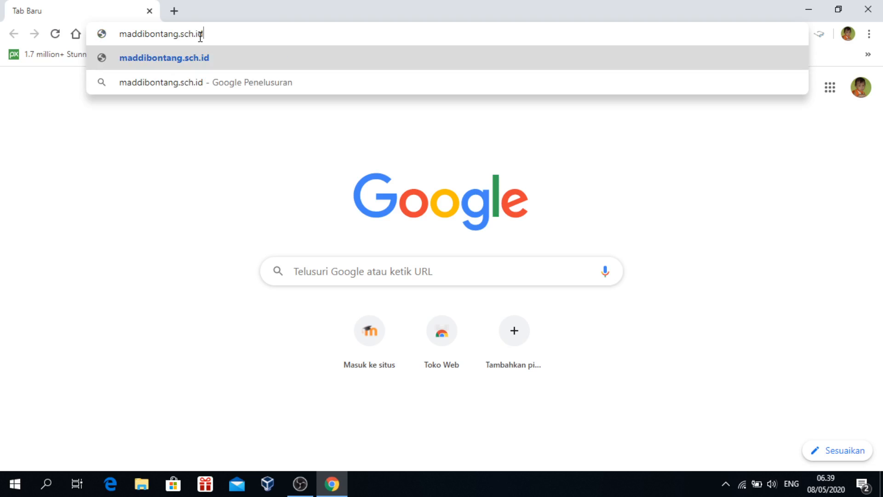
left_click_drag(216, 33, 116, 43)
left_click(221, 37)
type("/w")
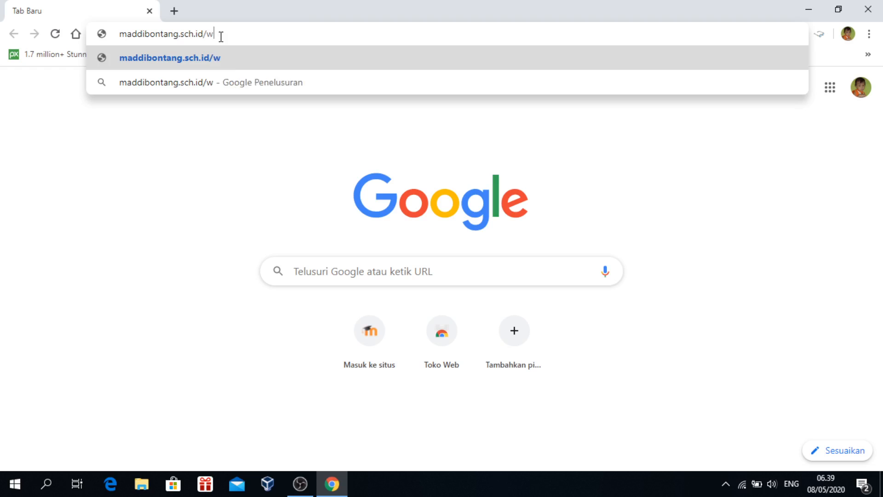
type("p-admin")
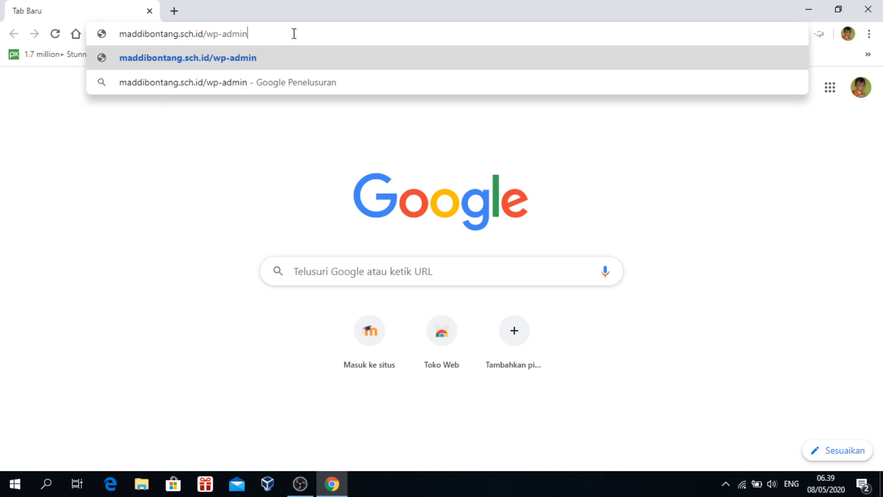
key("Return")
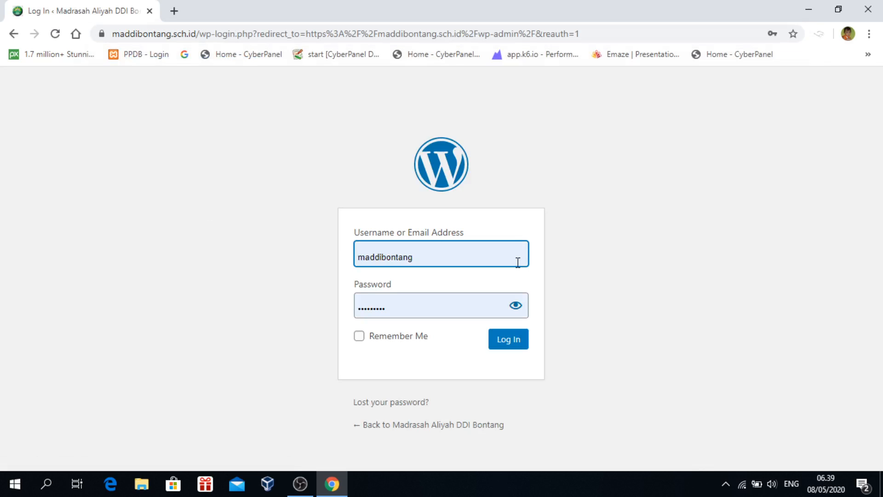
Log in with the prefilled credentials, then open a second browser tab
left_click_drag(464, 260, 365, 261)
left_click(595, 257)
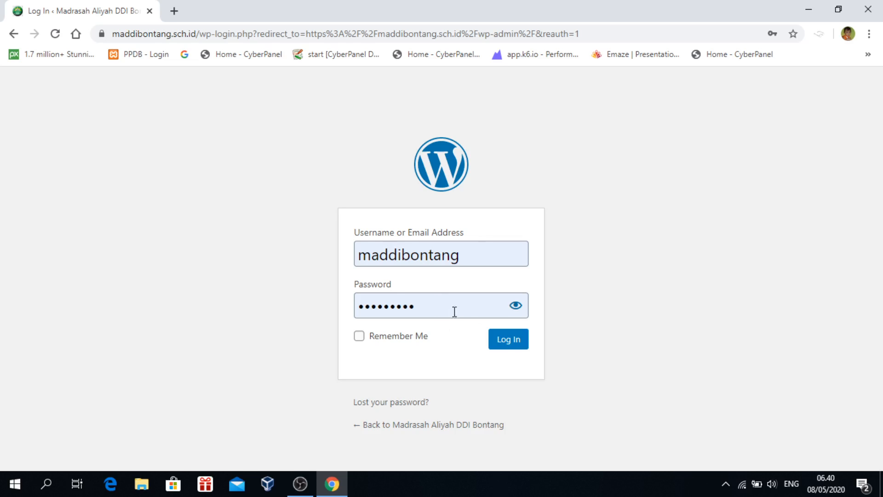
left_click(512, 343)
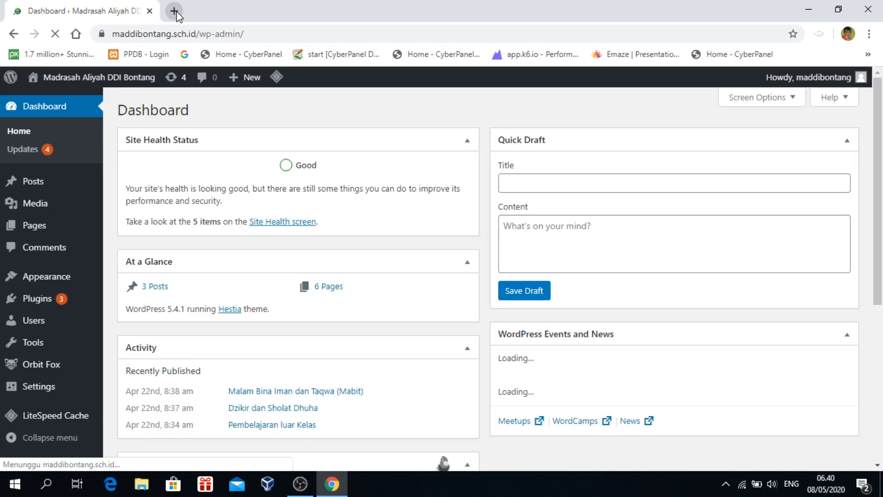
left_click(173, 10)
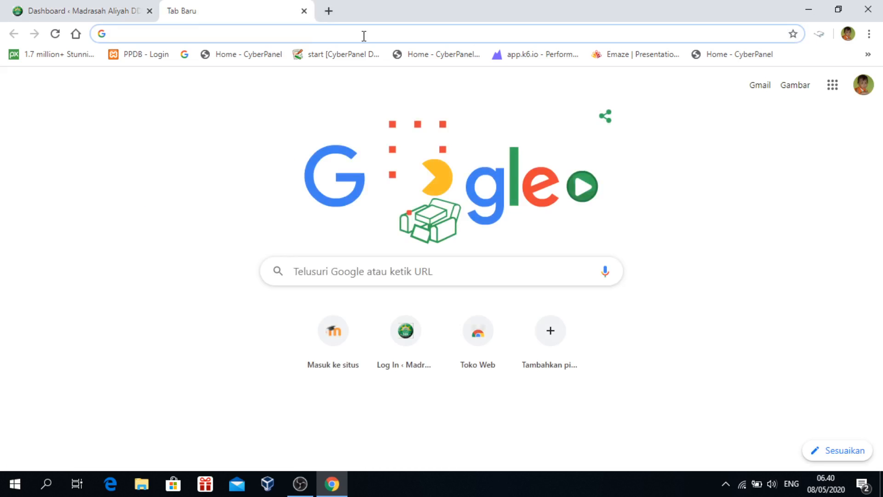
Load the school homepage in the new tab, scroll to its news posts, and return to the Dashboard
type("maddibontang.sch.id")
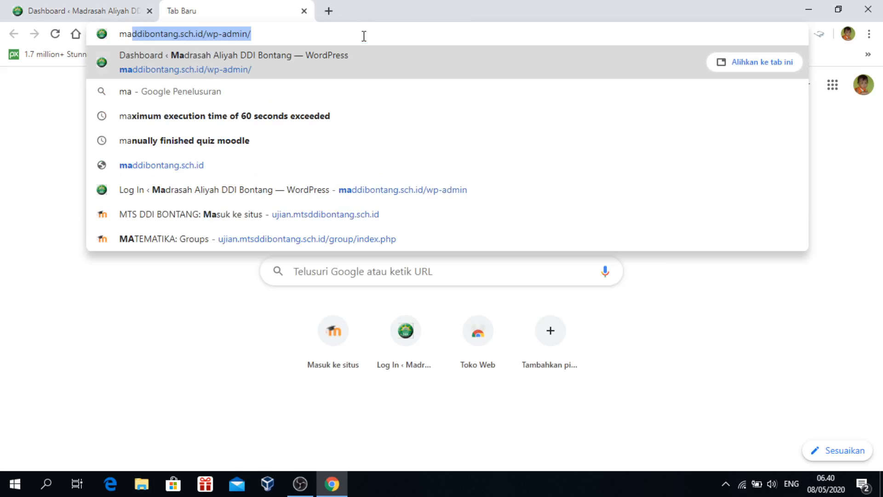
key("Return")
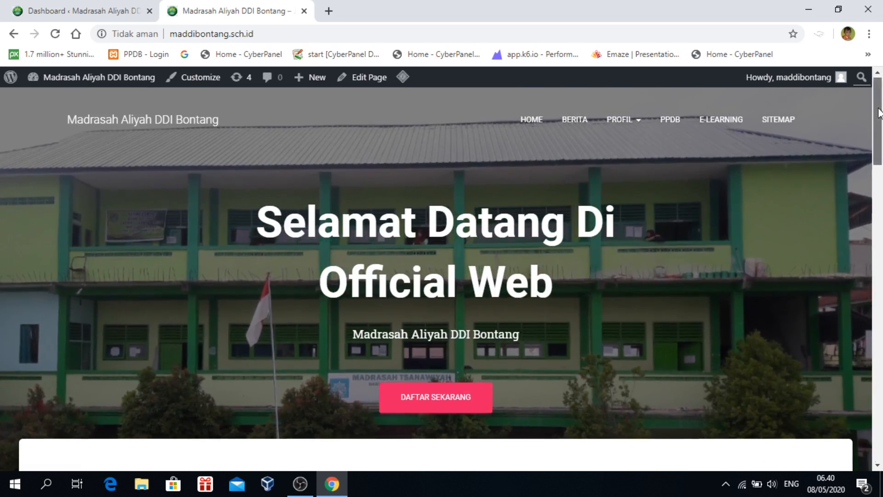
left_click_drag(878, 113, 871, 394)
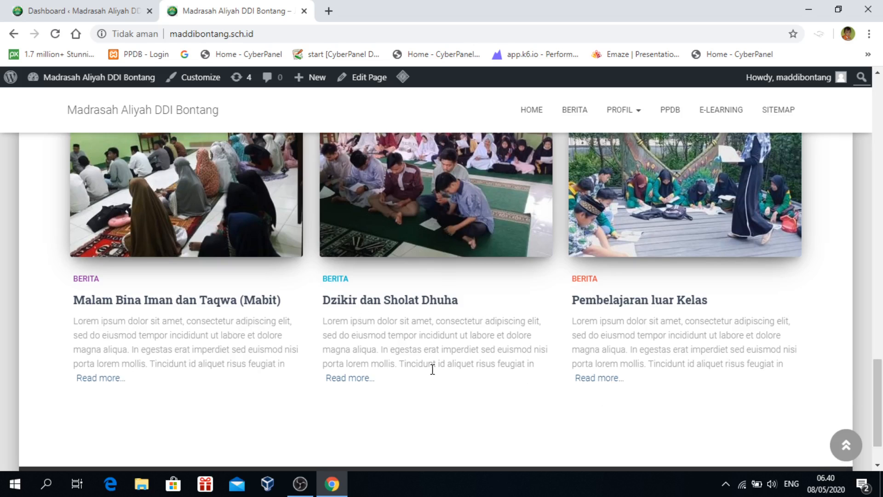
left_click_drag(879, 374, 850, 122)
left_click(71, 10)
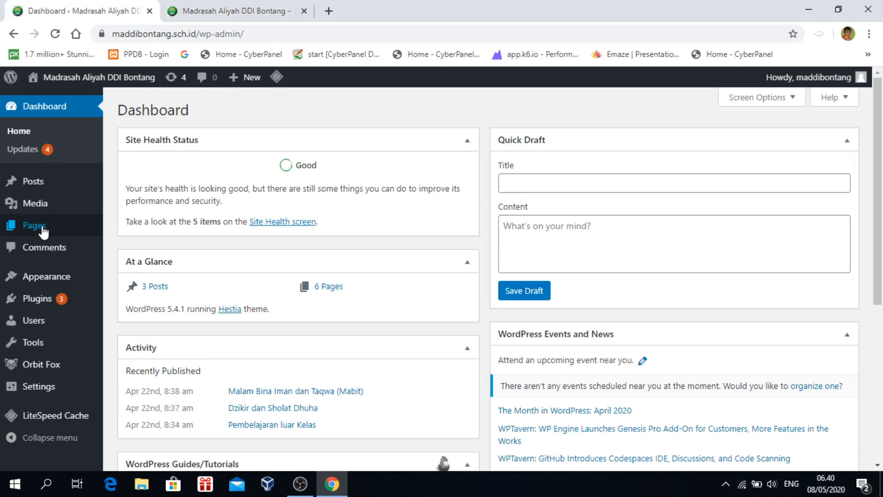
Open Posts > All Posts, glance at the homepage tab, then return to the posts list
mouse_move(35, 189)
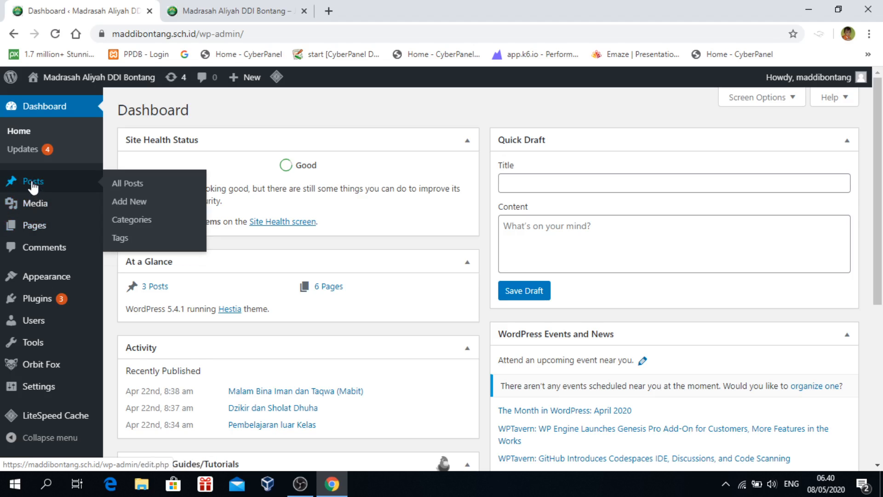
left_click(148, 185)
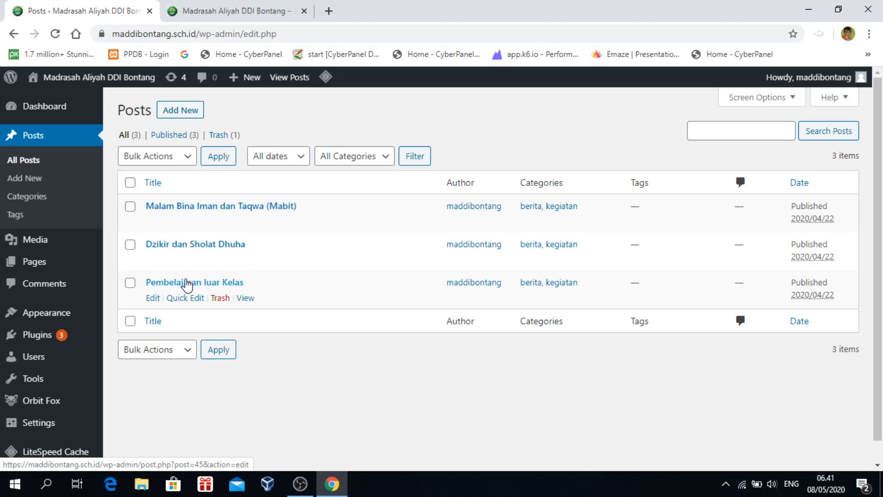
left_click(243, 11)
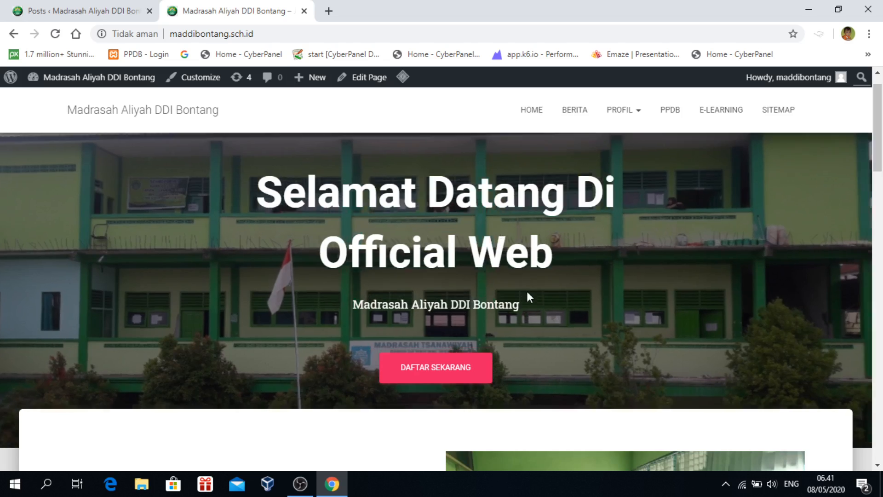
scroll(532, 308, "down", 12)
scroll(533, 315, "down", 8)
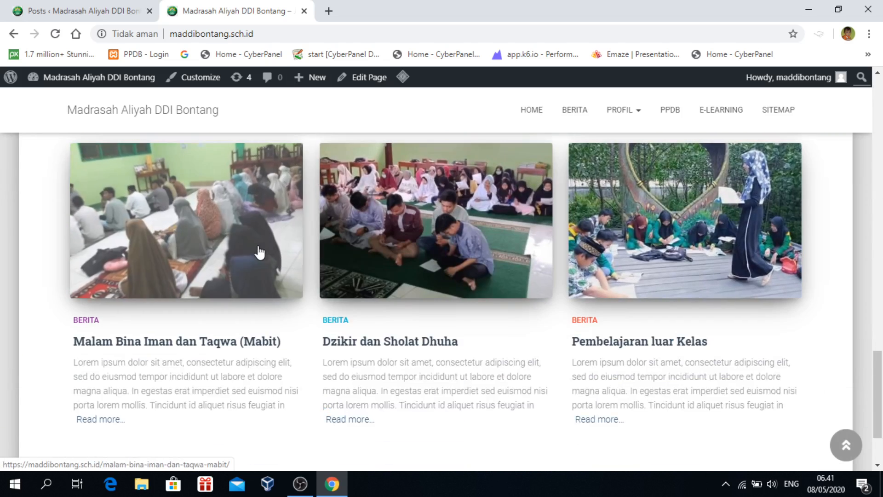
left_click(87, 11)
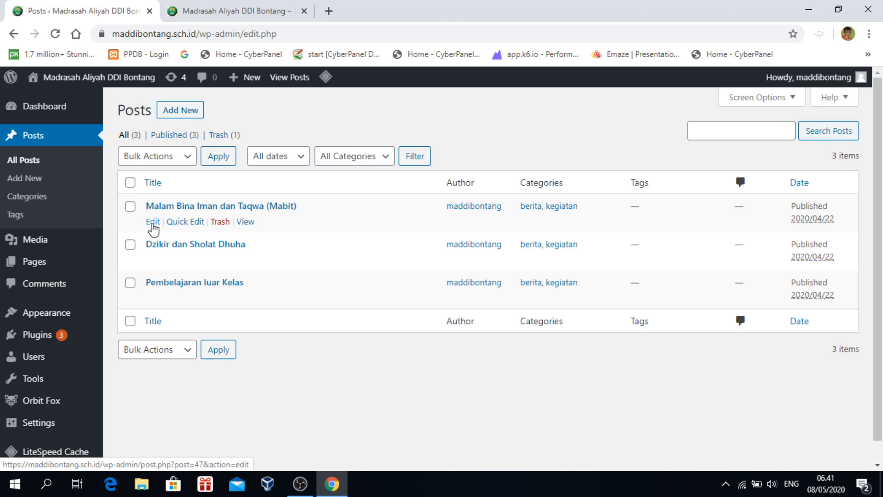
Edit the Mabit post, dismiss the welcome guide, and select all five lorem ipsum blocks
left_click(153, 222)
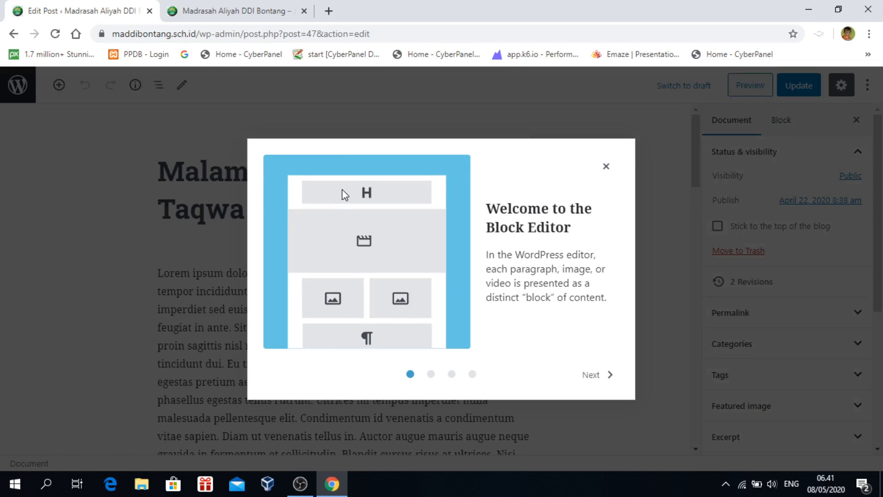
left_click(606, 167)
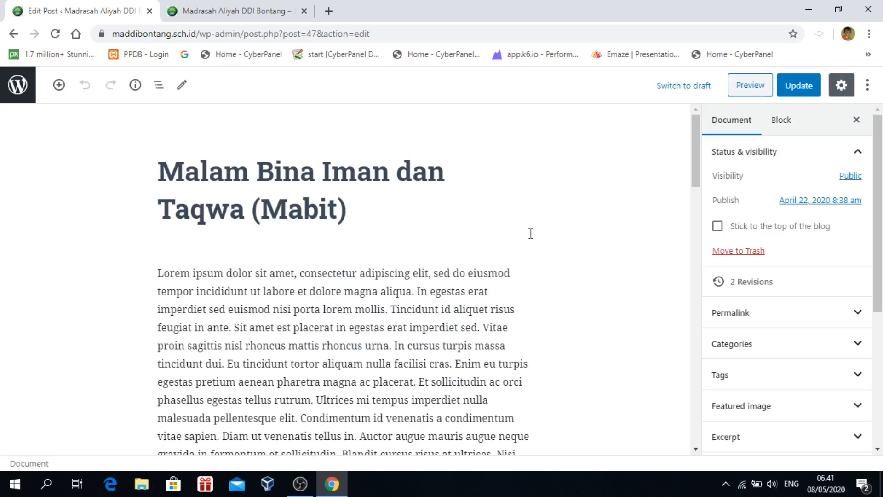
scroll(531, 233, "down", 1)
left_click(338, 258)
scroll(333, 285, "up", 1)
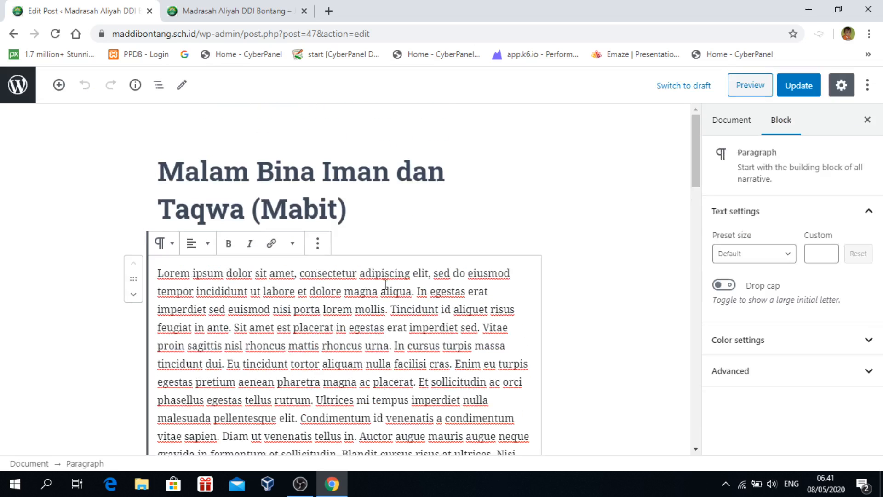
scroll(250, 308, "down", 1)
scroll(250, 308, "down", 2)
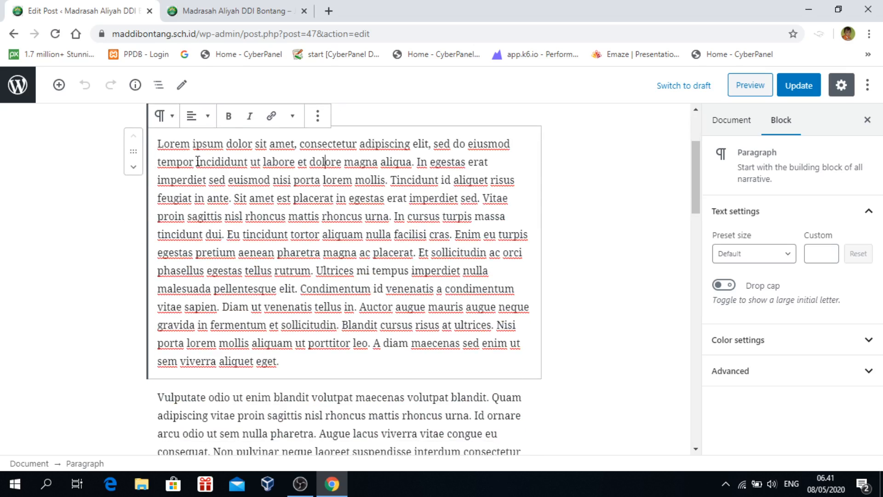
left_click_drag(159, 143, 481, 271)
scroll(481, 270, "up", 18)
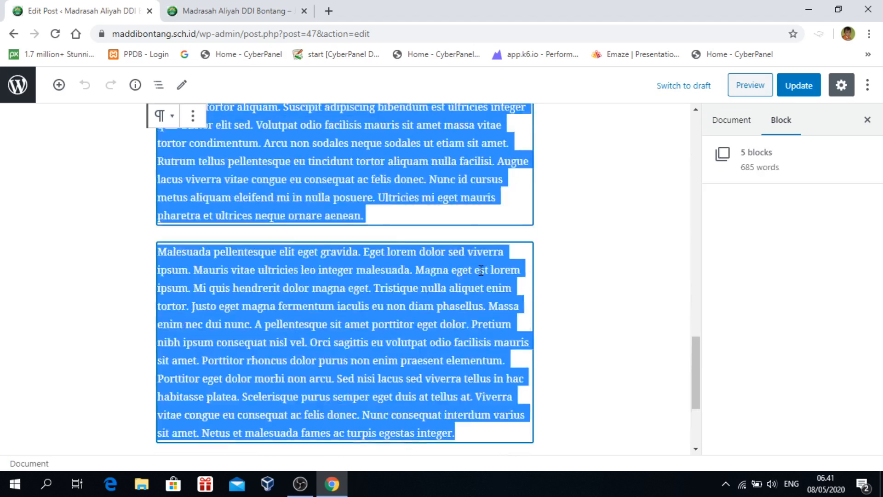
scroll(373, 251, "up", 8)
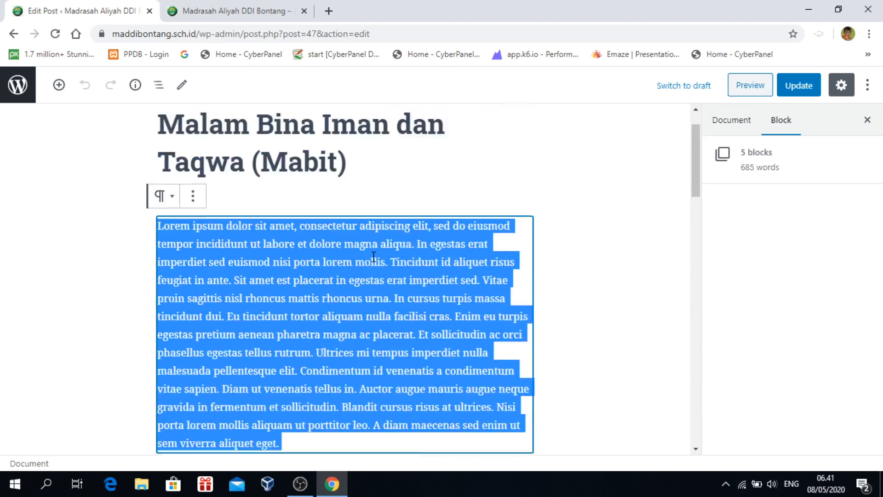
Replace the placeholder with the intro paragraph 'Pada Tanggal sekian…' ending 'yang biasa disebut mabit'
key("BackSpace")
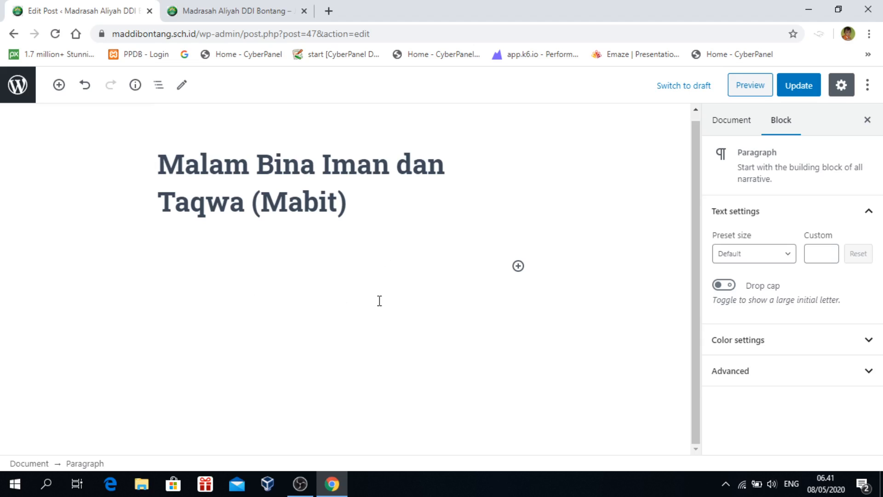
type("Pada")
type(" Tnagga")
key("BackSpace")
key("BackSpace")
type("nggal s")
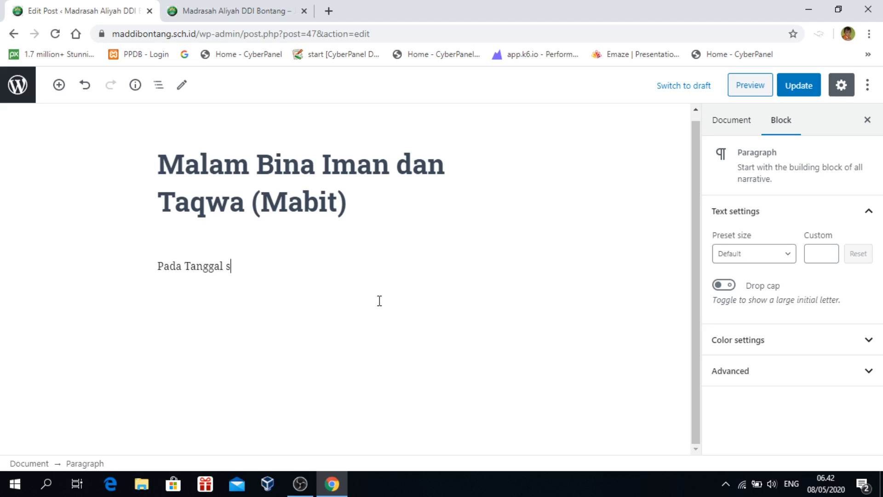
type("ekian bulan s")
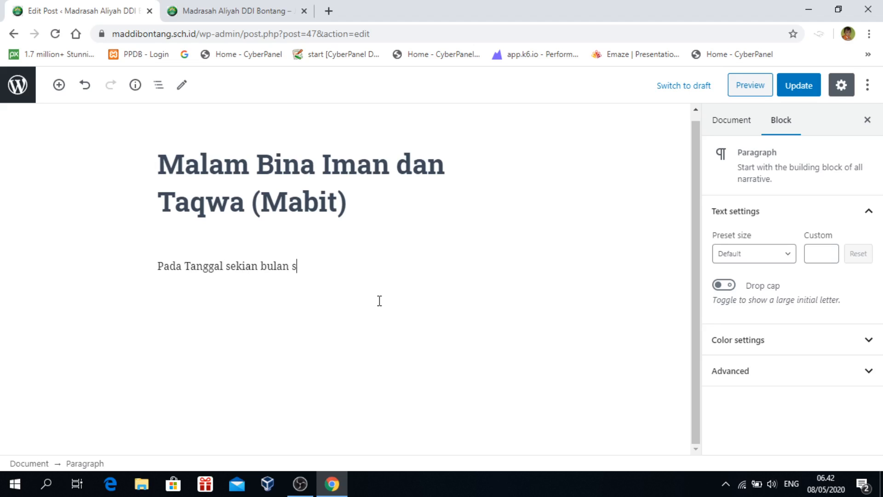
type("ekioan dan tah")
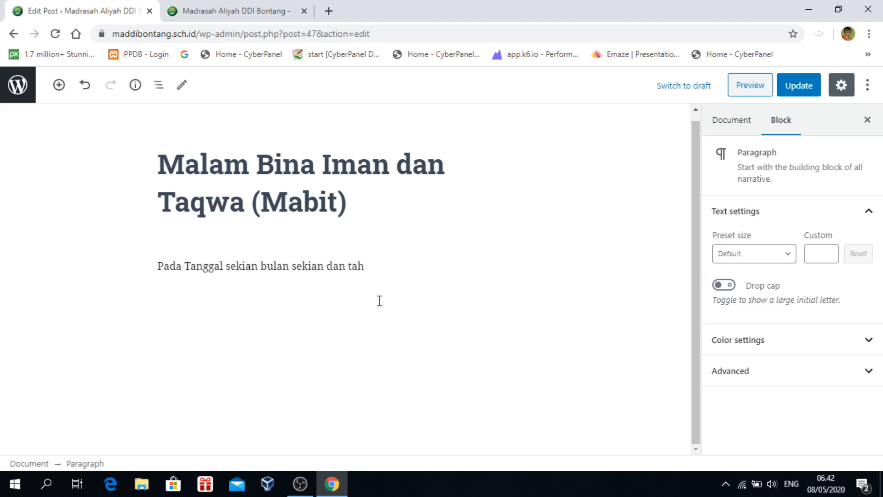
type("an seki")
type("an, sekola")
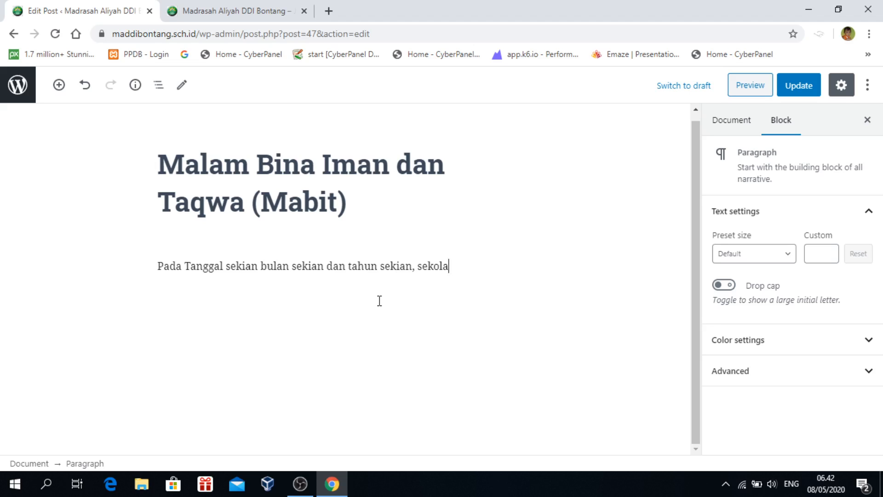
type("h mengadakan")
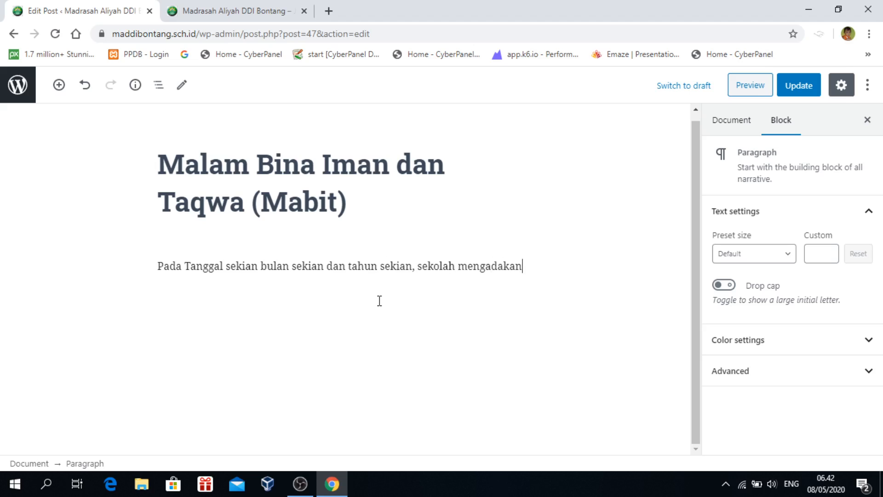
type(" aca")
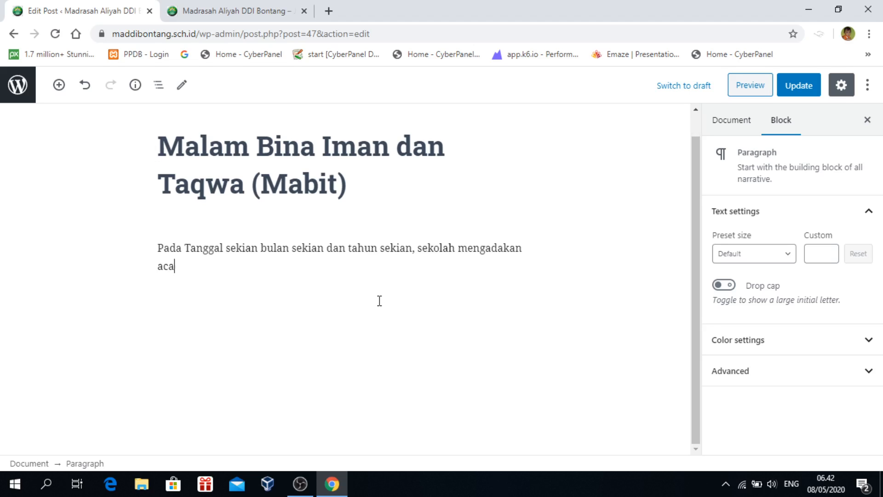
type("ra malam bina")
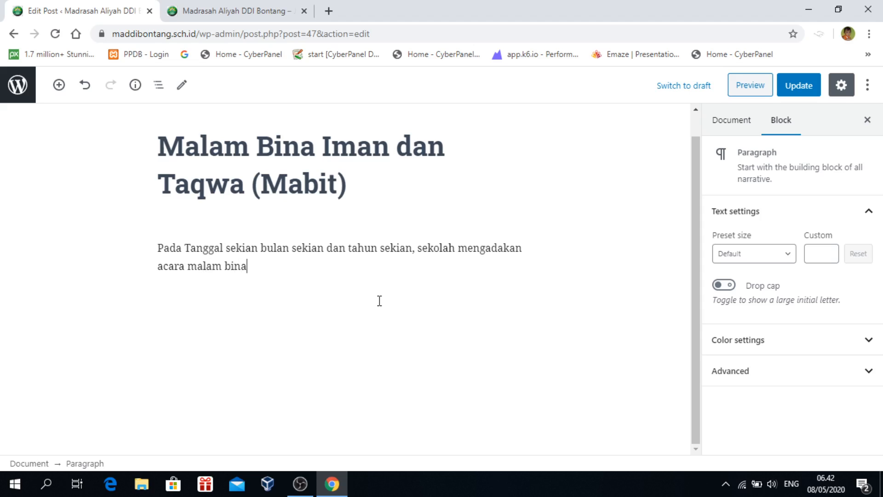
type(" iman dan ta")
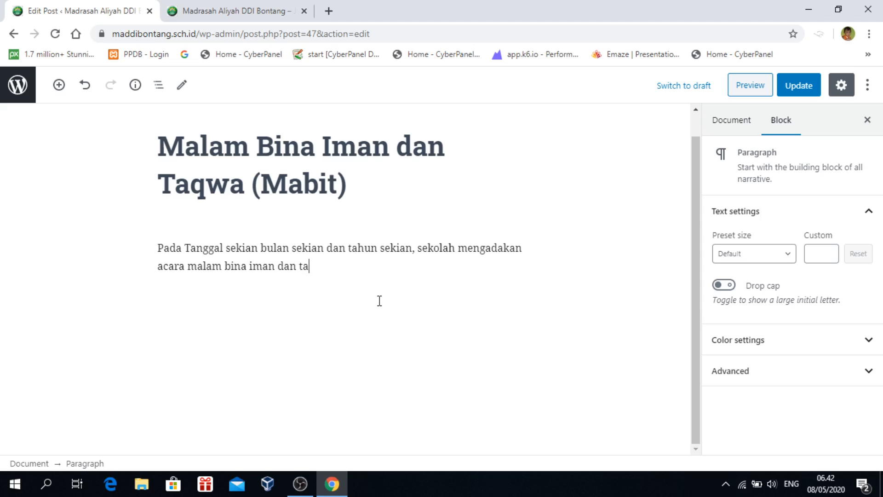
type("qwa yang b")
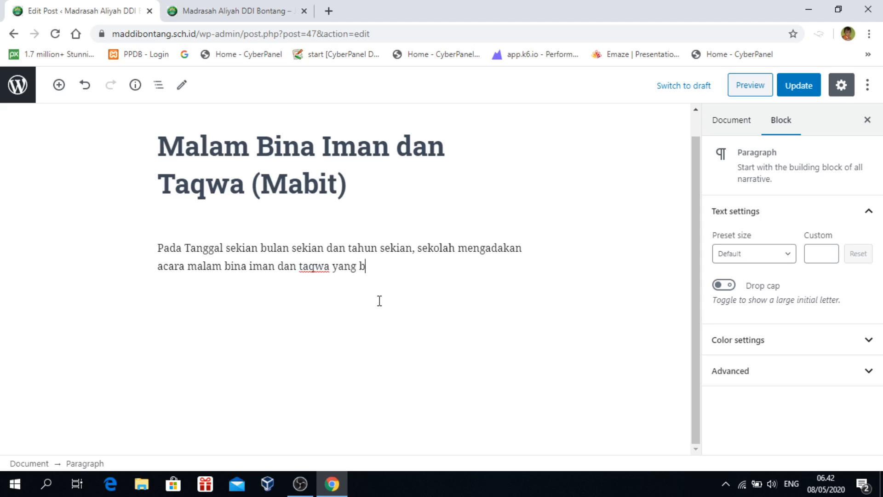
type("iasanya")
key("BackSpace")
key("BackSpace")
type("disebut mab")
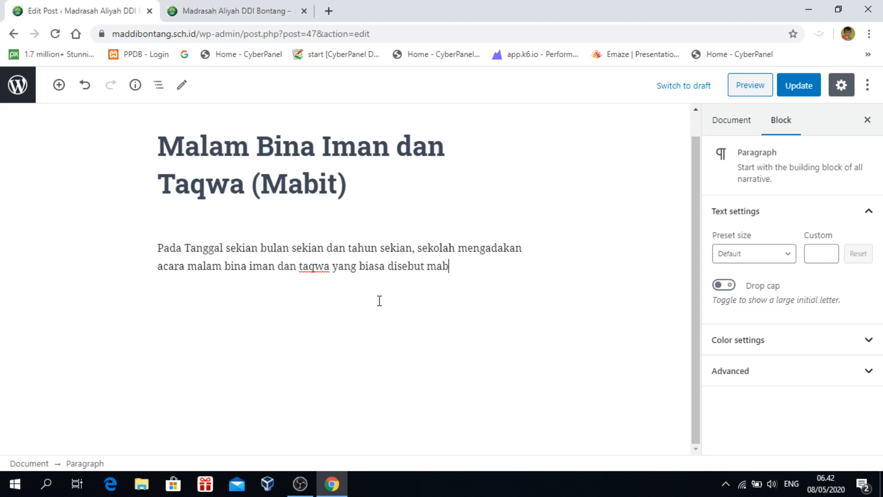
type("uiit")
Add a second paragraph reading 'kegiatan ini rutin dilakukan 1 bulan 1 kali'
key("Return")
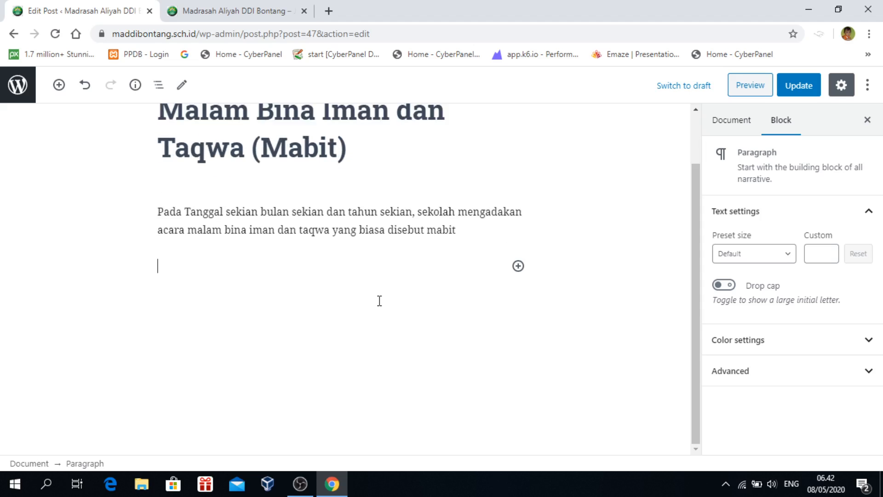
type("ac")
key("BackSpace")
type("ka")
key("BackSpace")
key("BackSpace")
key("BackSpace")
type("egiatan ini rutin dilakukan 1")
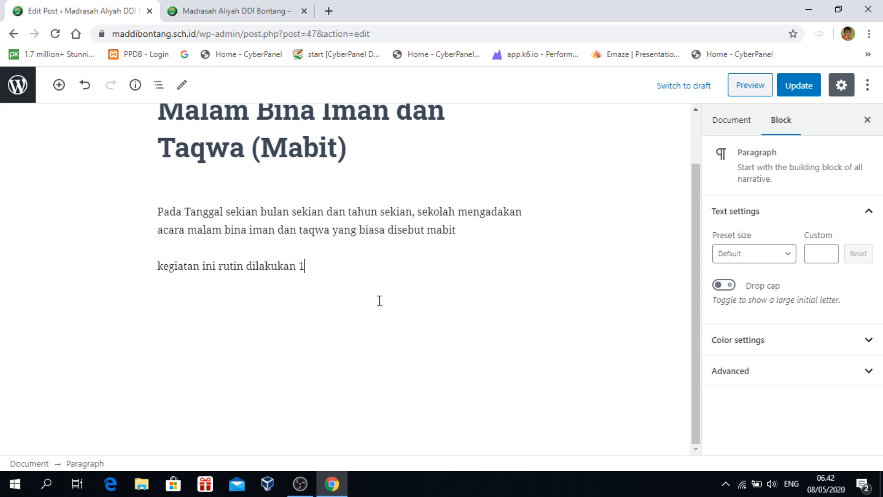
type(" bulan 1 kali")
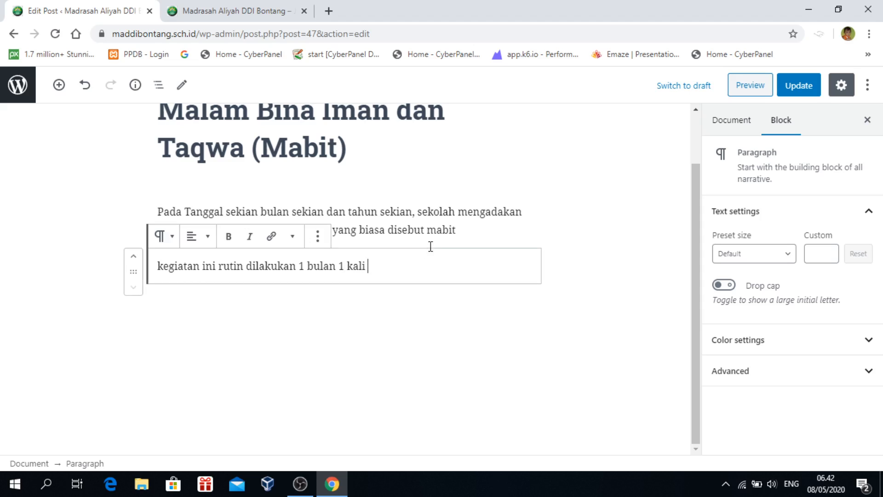
Review the two paragraphs and the post title by clicking through their text
scroll(418, 260, "up", 2)
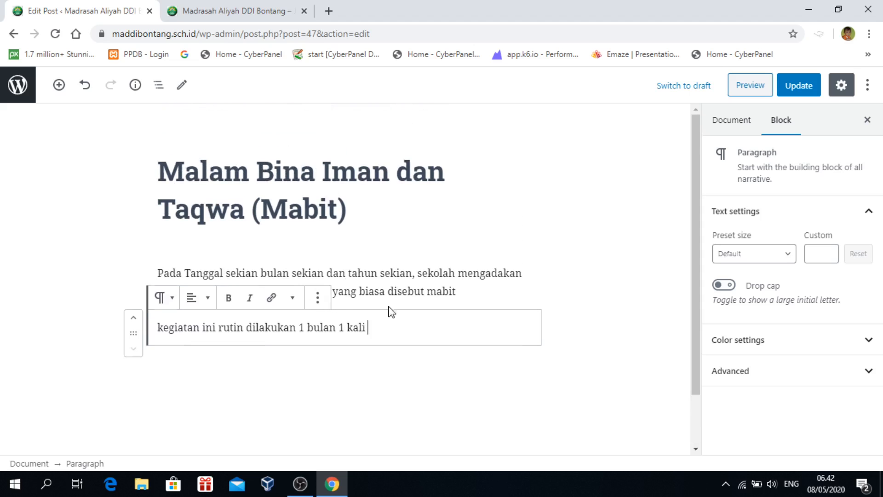
left_click(378, 271)
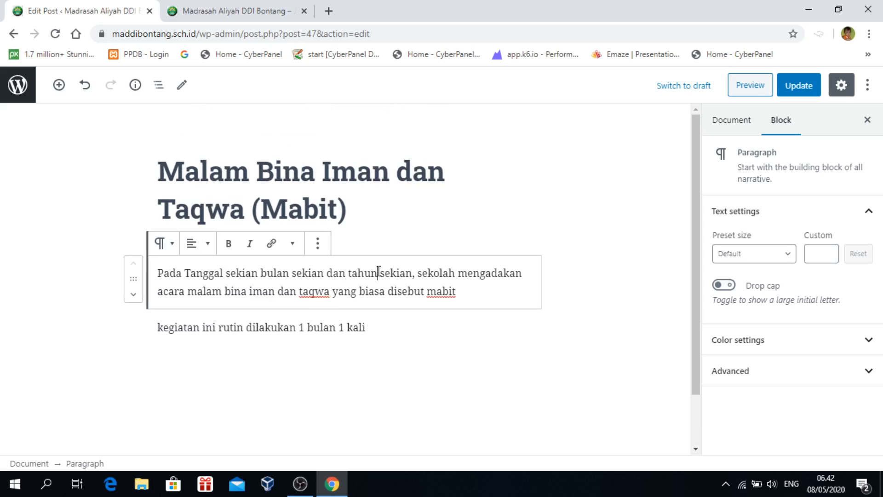
left_click(389, 322)
left_click(453, 272)
left_click(396, 319)
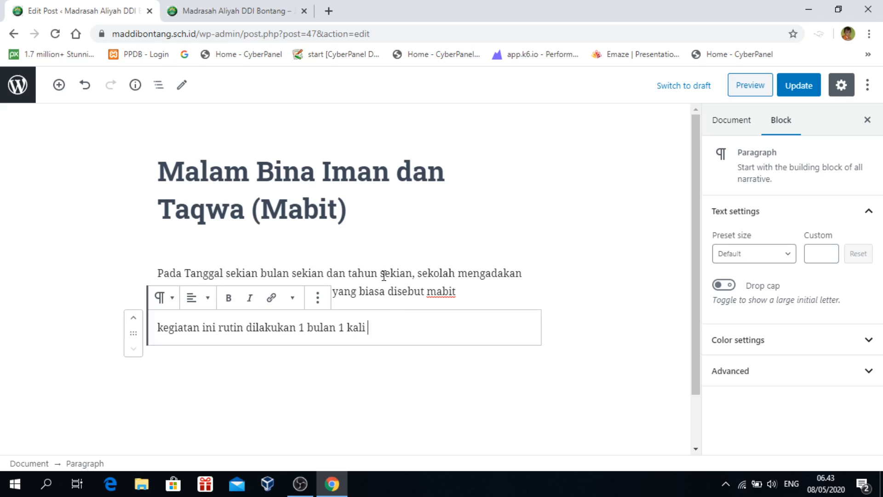
left_click(172, 167)
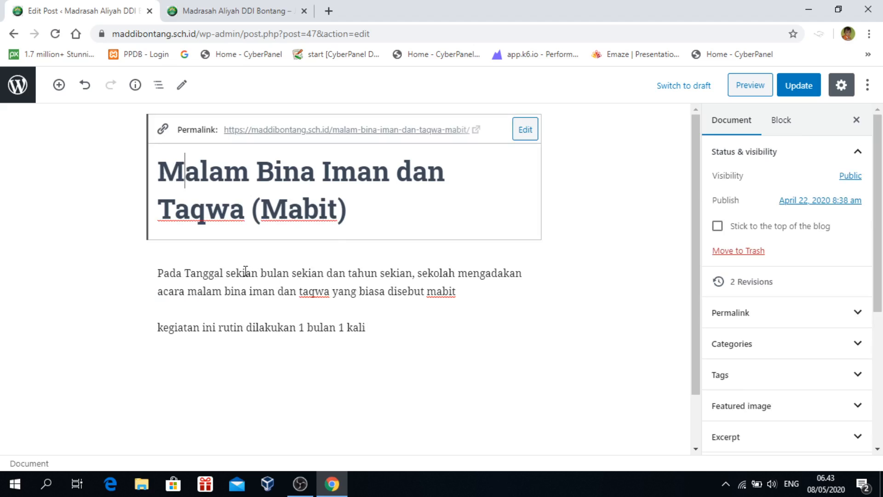
left_click(166, 171)
left_click_drag(375, 211, 189, 199)
left_click(208, 177)
left_click(394, 198)
Select the first paragraph block and bring up its alignment choices
left_click(458, 289)
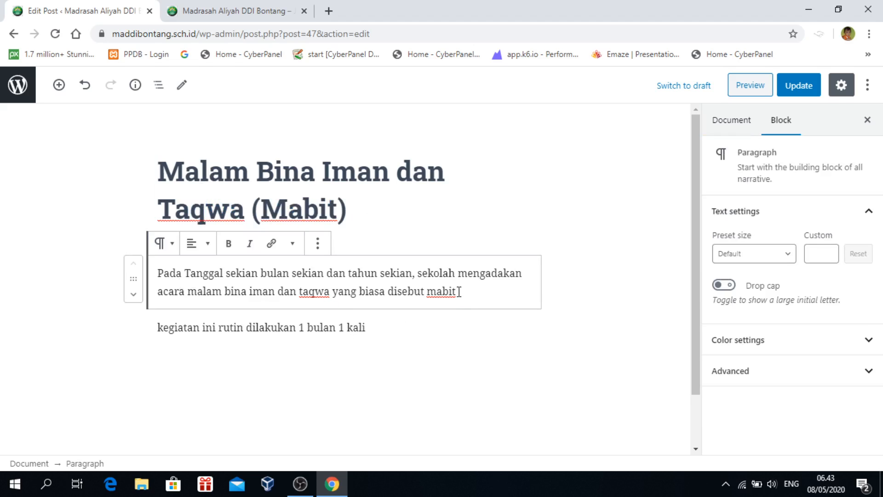
left_click_drag(240, 292, 236, 278)
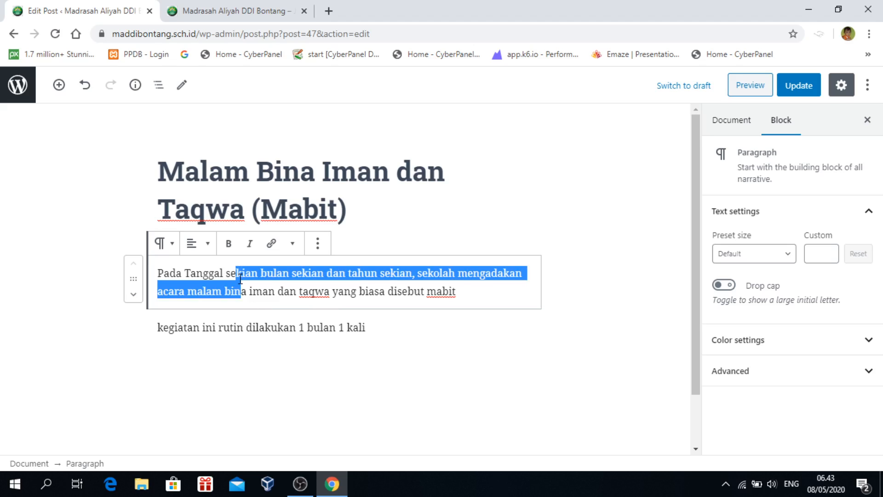
left_click(264, 296)
left_click(205, 248)
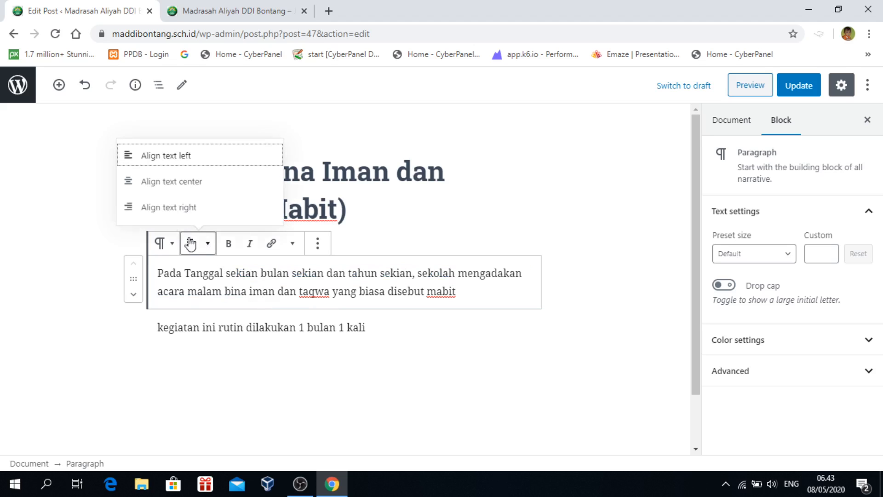
Try centre and right alignment, return to left, and bold the whole first paragraph
left_click(157, 186)
left_click(194, 243)
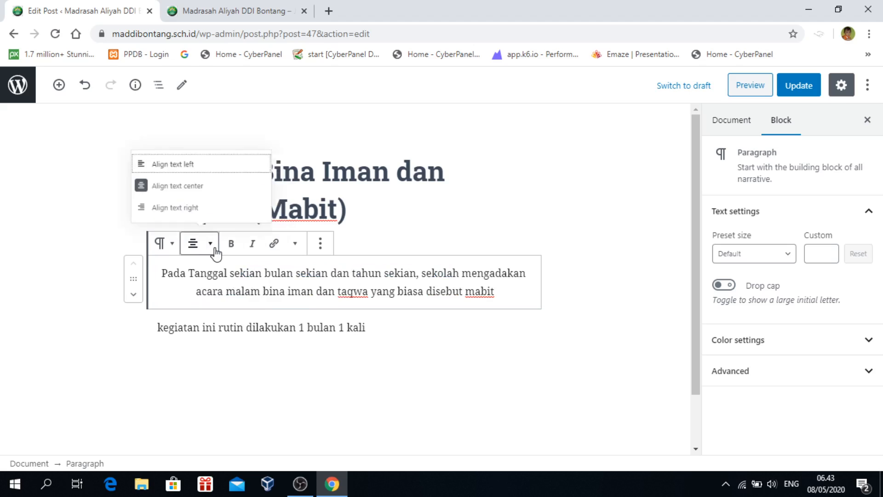
left_click(138, 207)
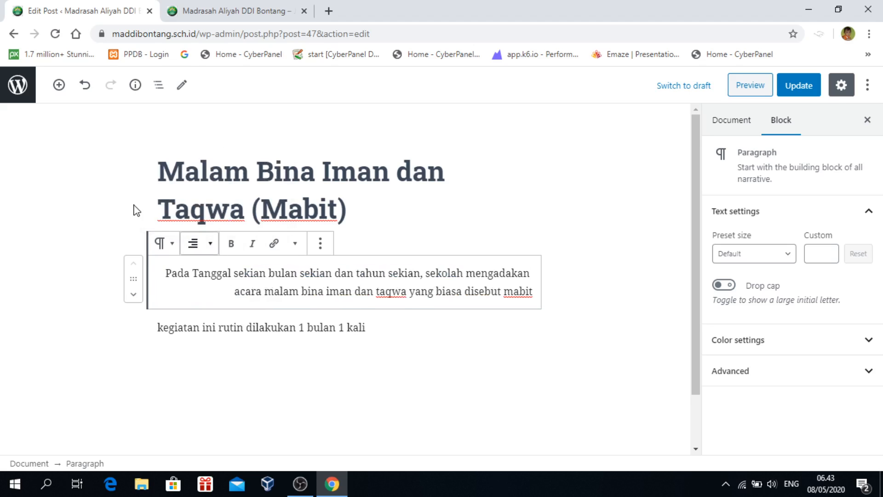
left_click(193, 244)
left_click(134, 157)
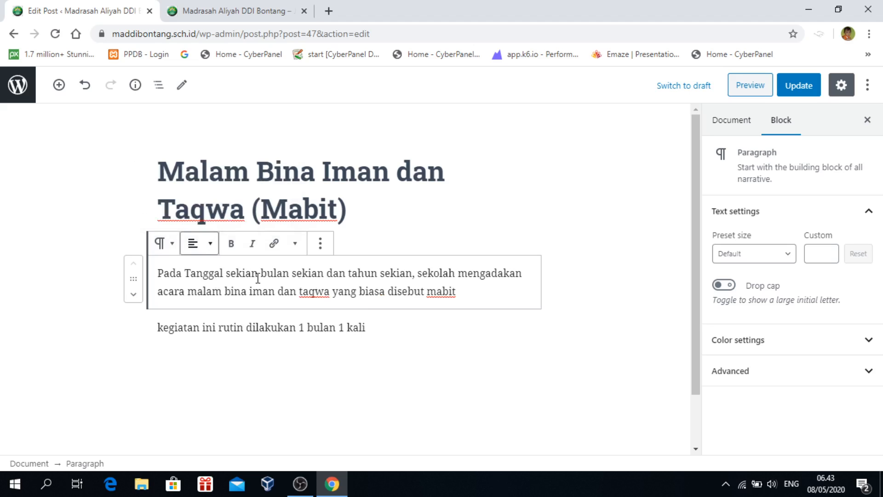
left_click_drag(159, 272, 465, 289)
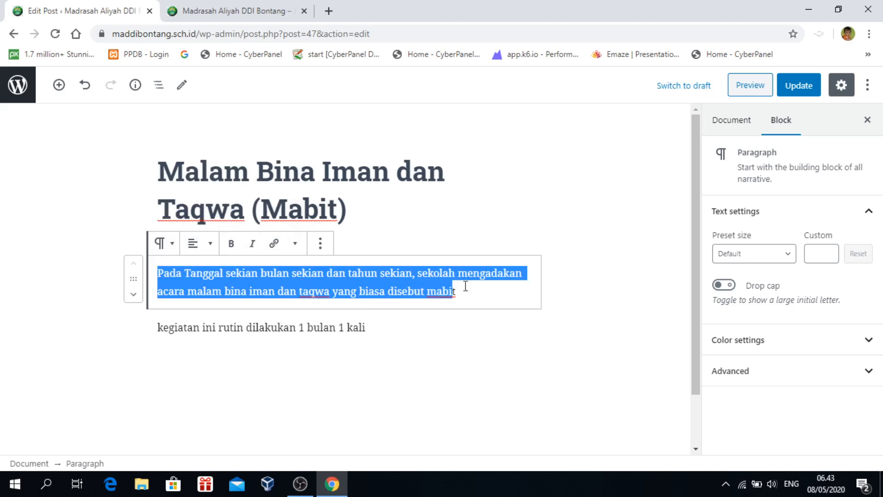
left_click(235, 248)
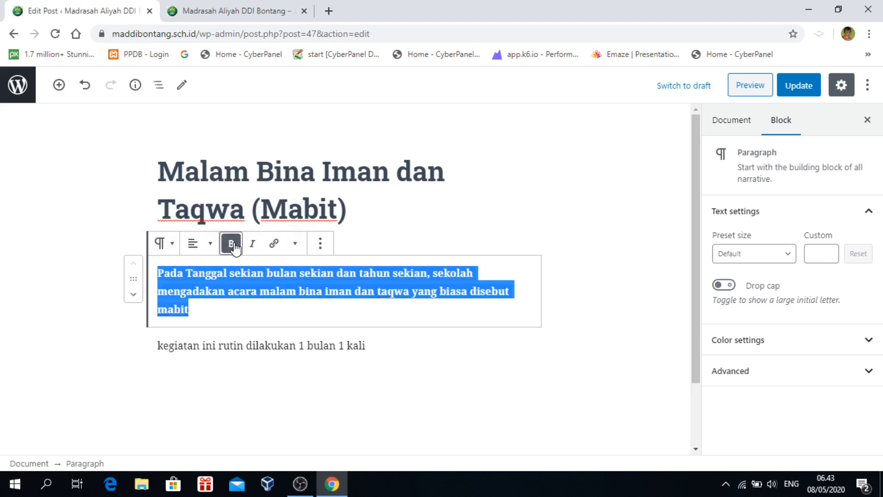
Bring up the paragraph block's list of block types to transform into
left_click(321, 246)
left_click(320, 246)
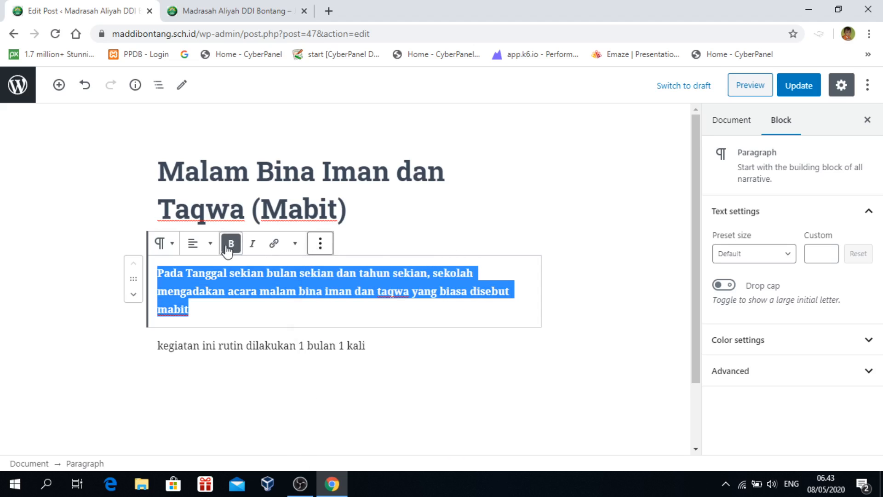
left_click(173, 248)
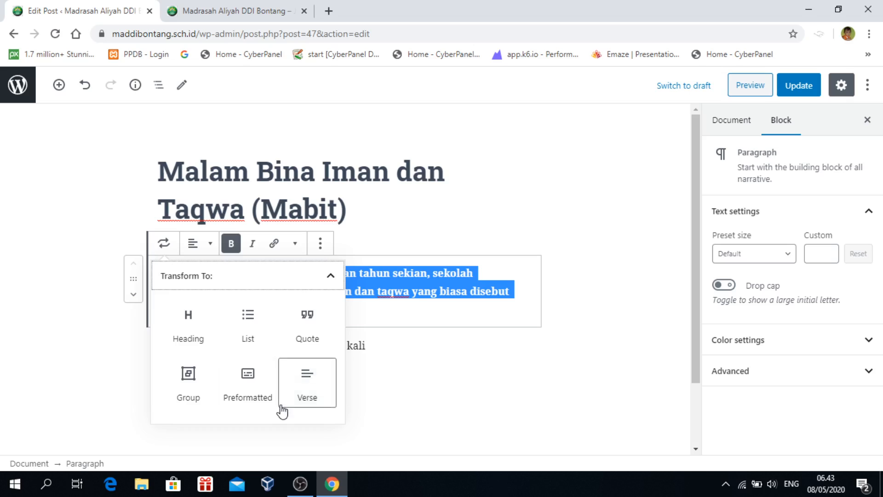
left_click(247, 317)
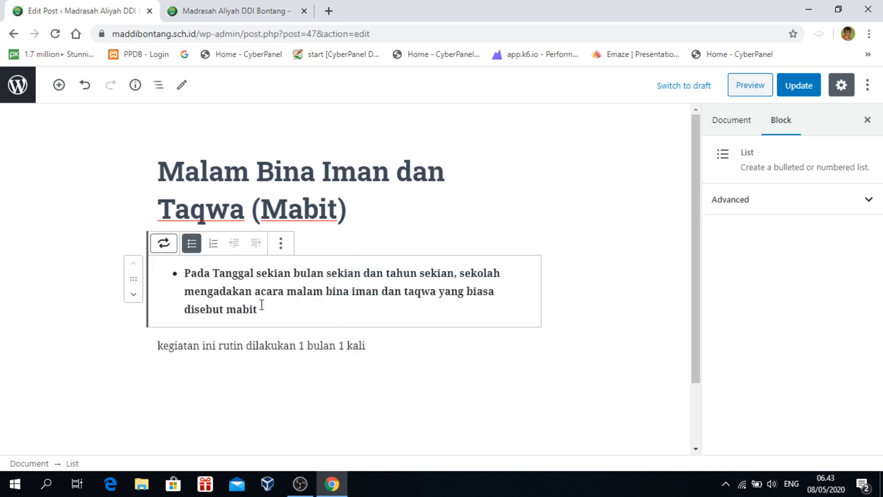
left_click(214, 245)
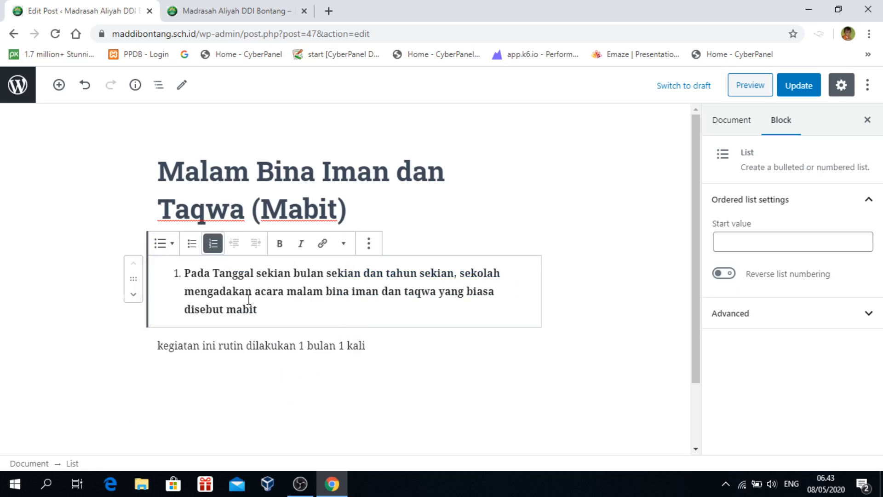
left_click(165, 245)
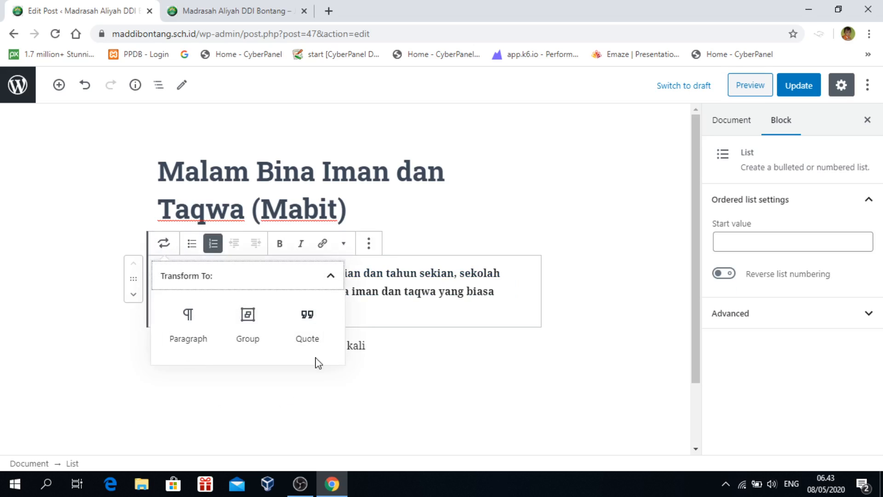
left_click(312, 325)
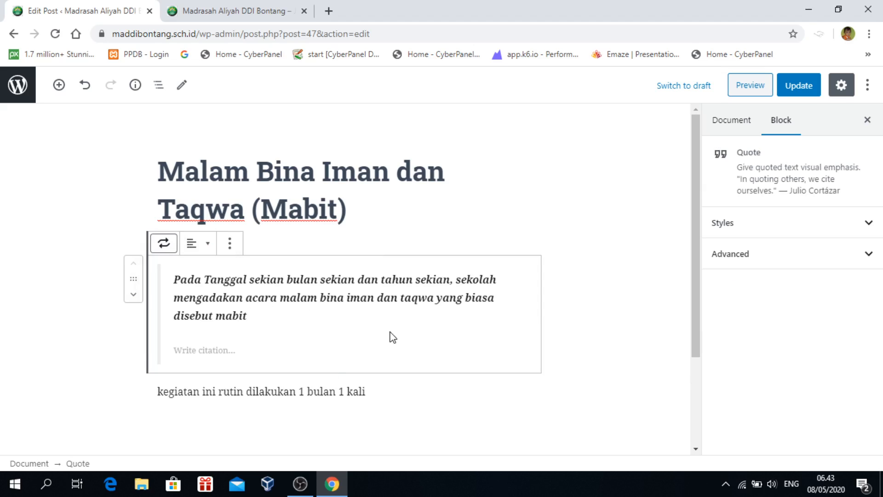
left_click(163, 242)
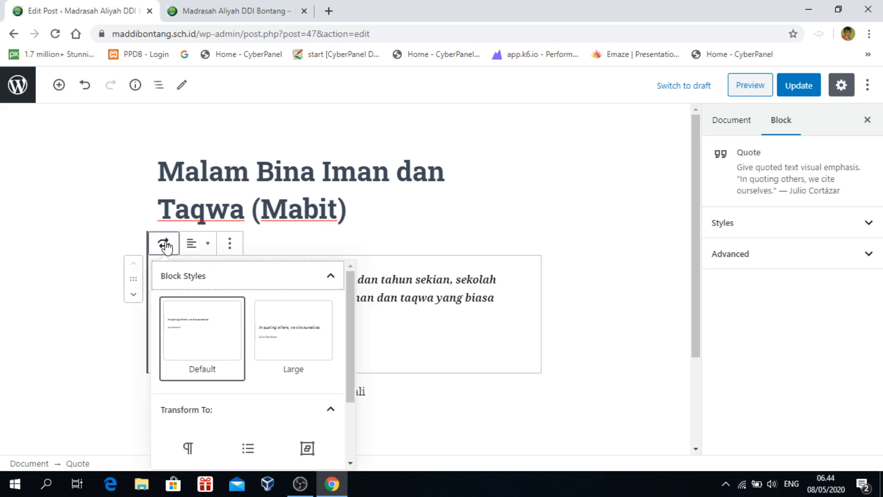
left_click(188, 336)
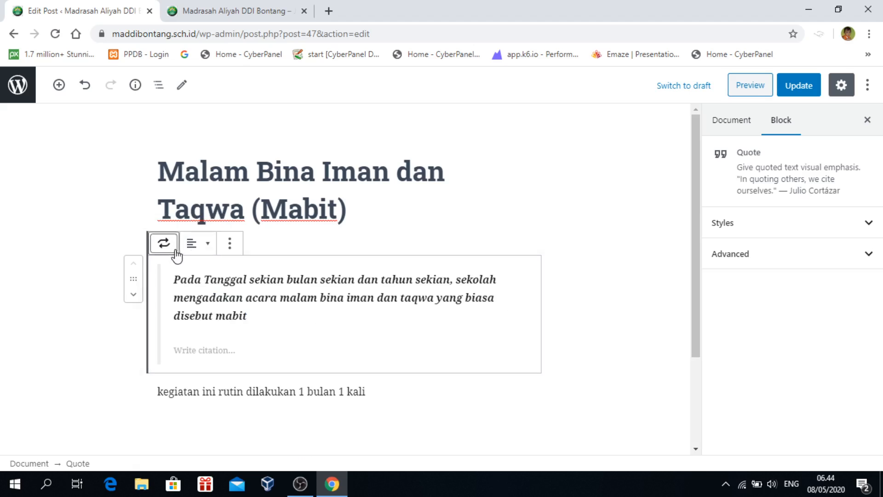
scroll(227, 302, "down", 3)
left_click(270, 221)
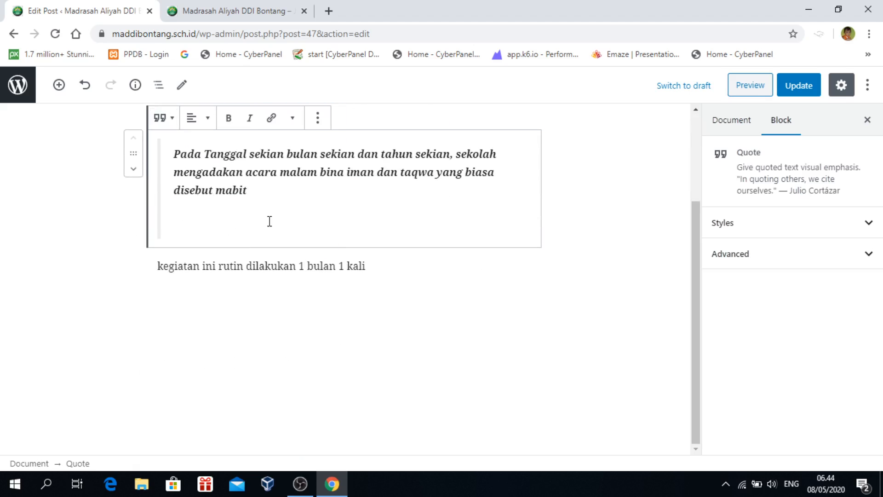
key("ctrl+z")
key("ctrl+z")
key("ctrl+z")
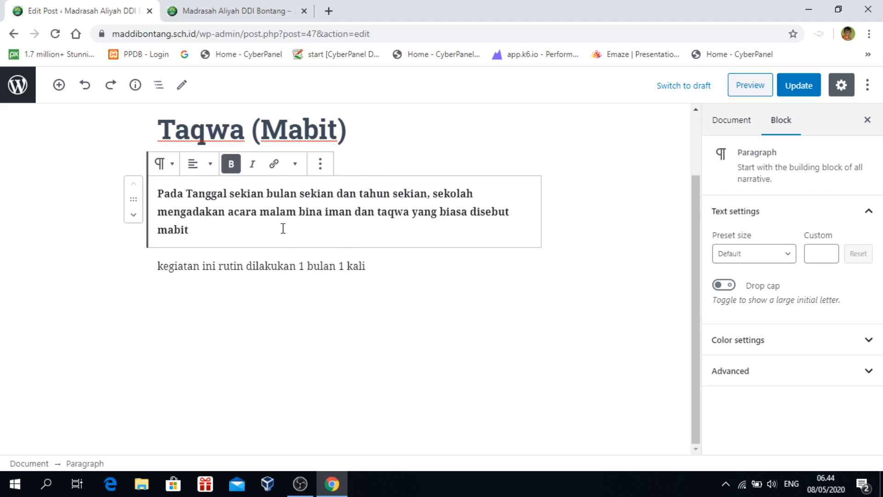
Undo the first paragraph's bold, check the second paragraph's block menus, and add an empty paragraph below
key("ctrl+z")
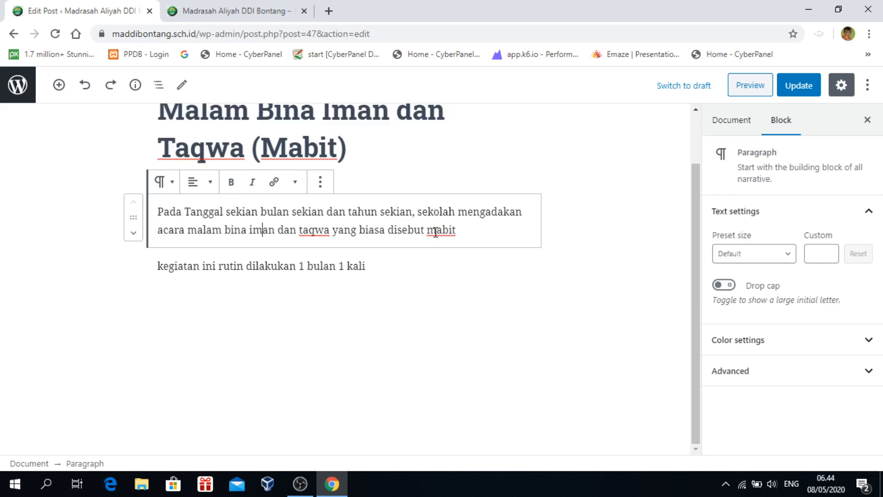
left_click(385, 263)
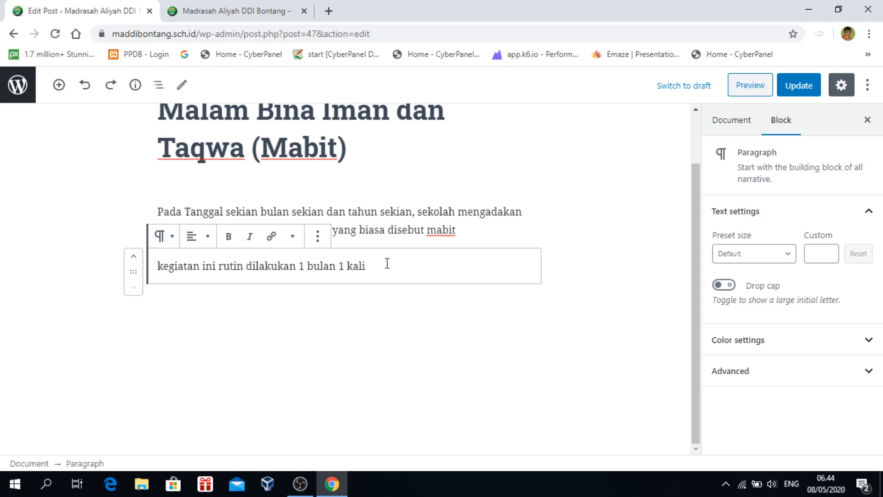
left_click(172, 244)
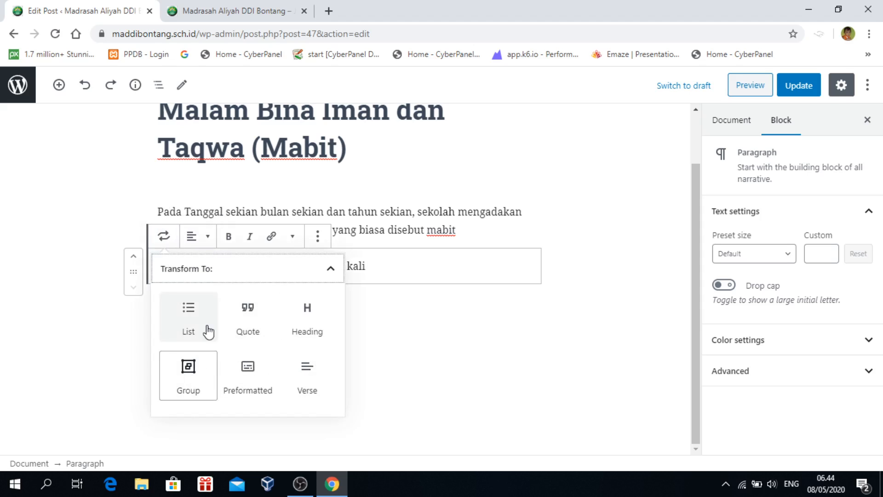
left_click(331, 270)
left_click(331, 270)
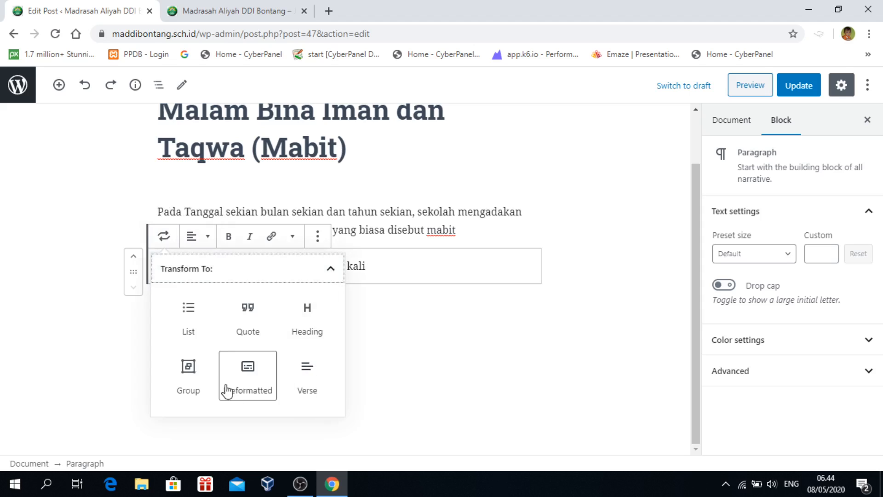
left_click(317, 236)
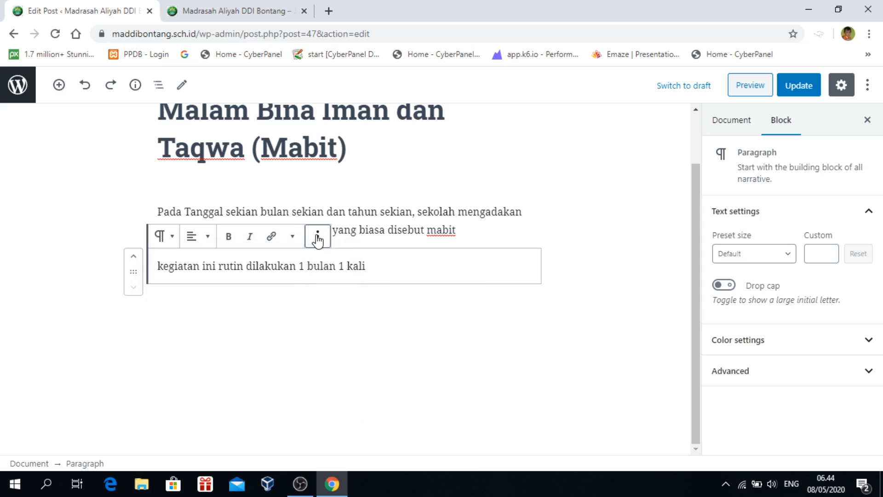
left_click(317, 237)
key("Return")
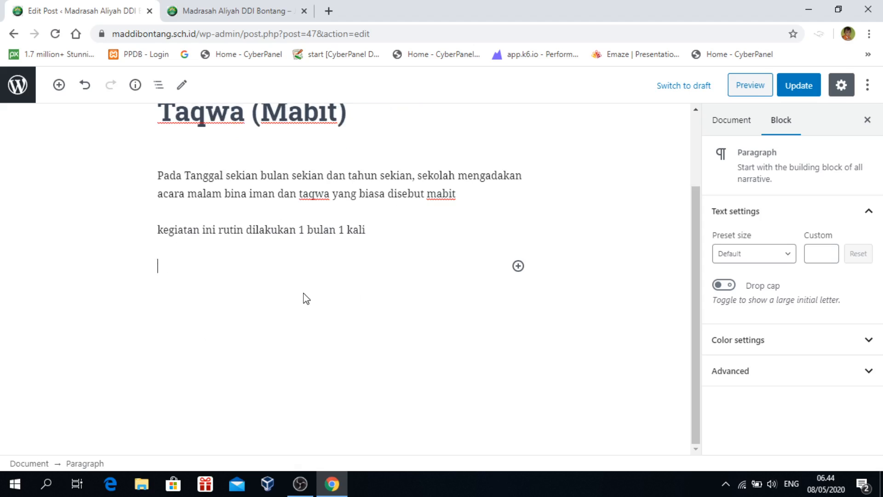
Browse the inline and full block inserters, scrolling through the Most used blocks
left_click(518, 267)
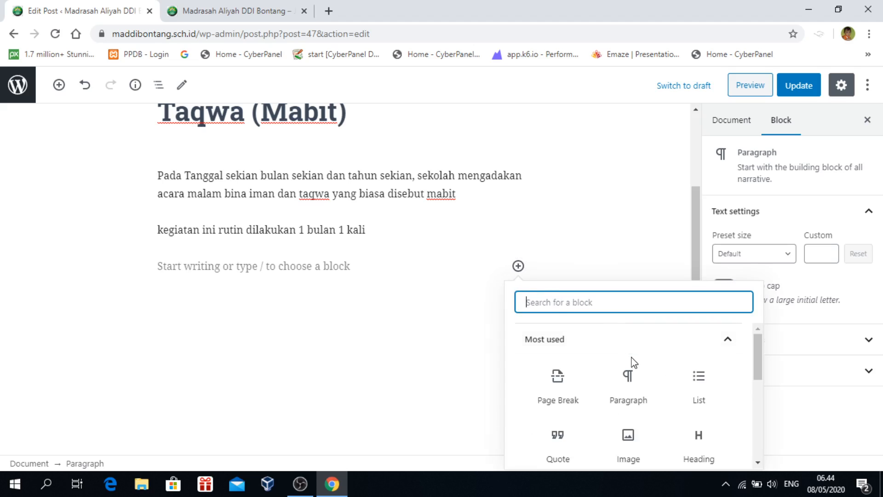
left_click(287, 336)
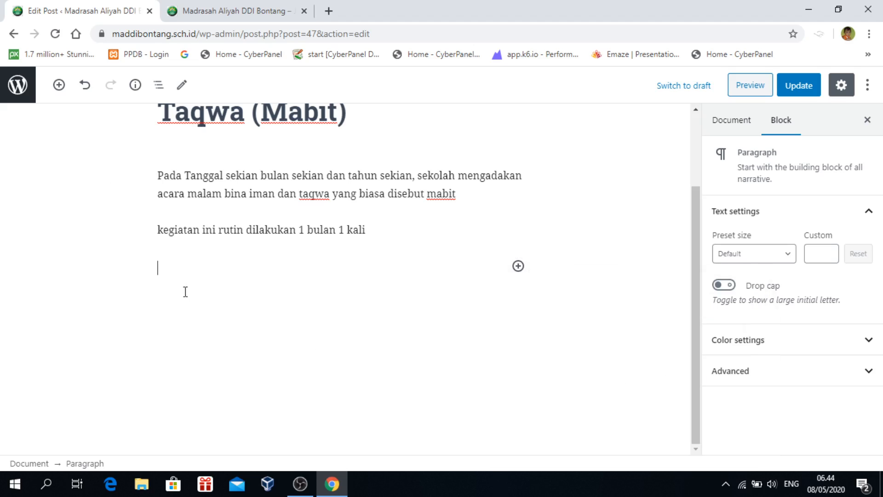
left_click(59, 85)
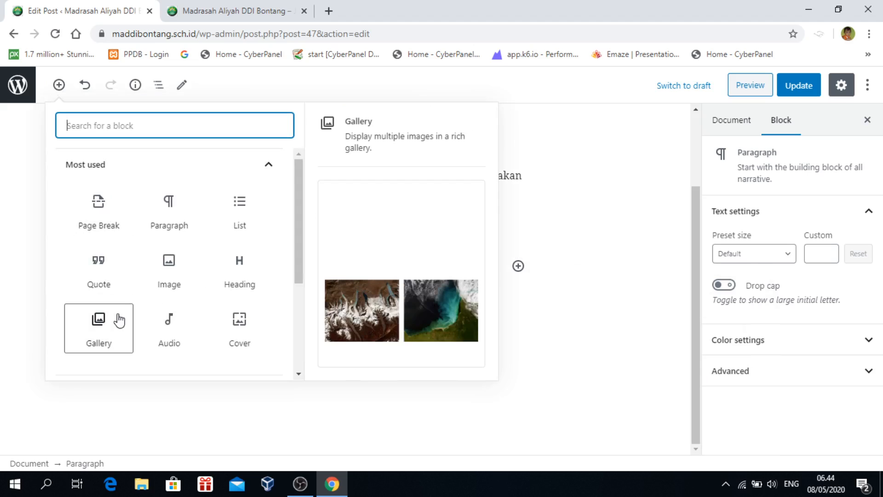
left_click(570, 319)
left_click(518, 266)
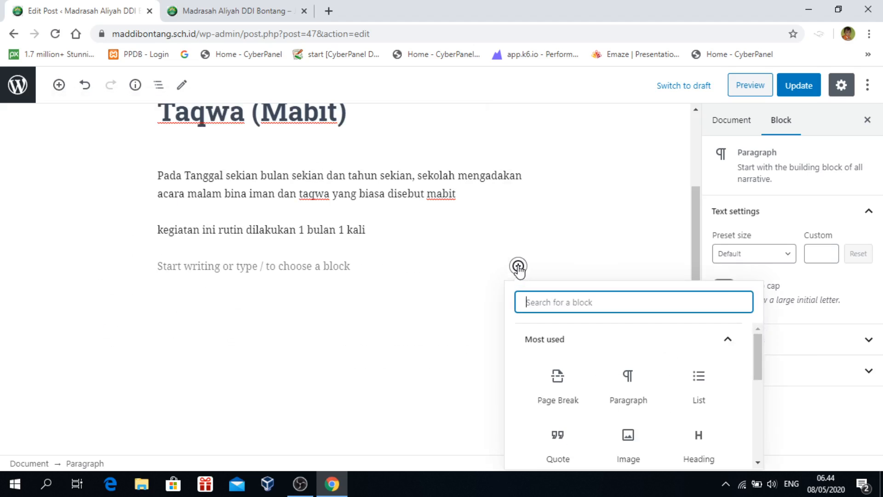
left_click(313, 319)
left_click(59, 84)
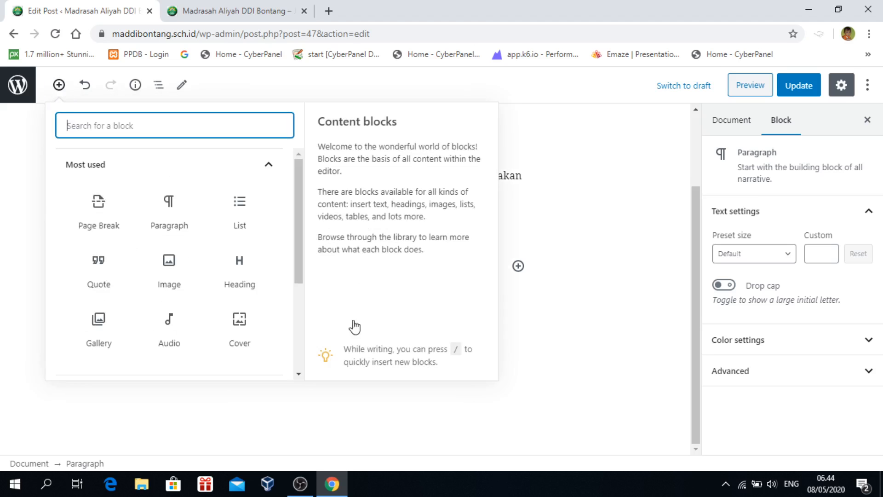
left_click(485, 400)
left_click(519, 265)
scroll(673, 370, "down", 1)
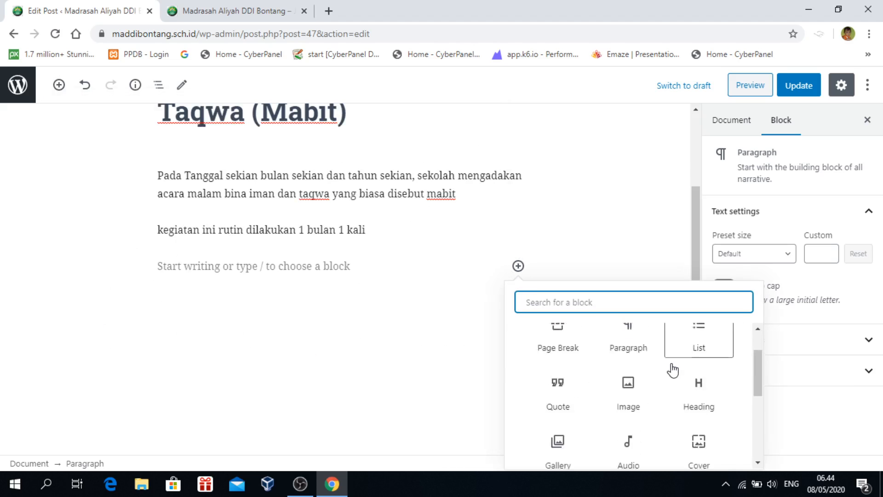
scroll(671, 369, "down", 2)
scroll(672, 370, "up", 2)
scroll(674, 375, "down", 1)
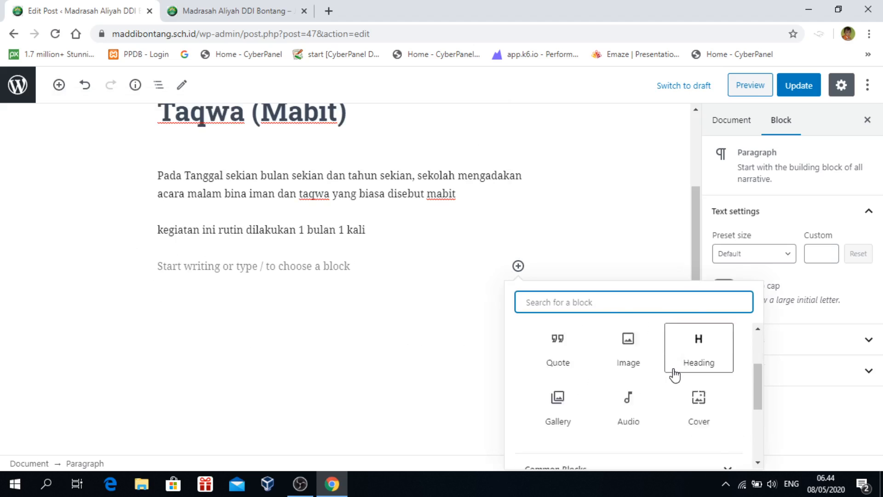
scroll(674, 375, "down", 1)
scroll(627, 371, "up", 1)
left_click(274, 301)
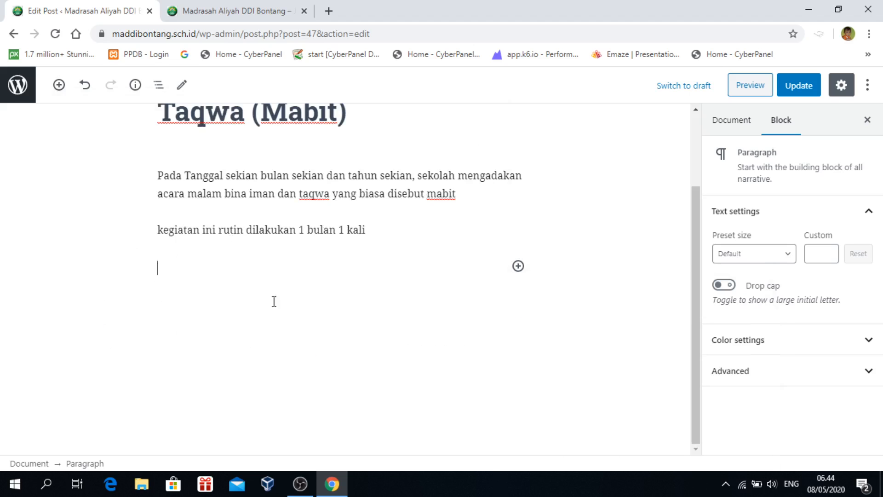
Insert a Cover block from the block library below the second paragraph
left_click(59, 84)
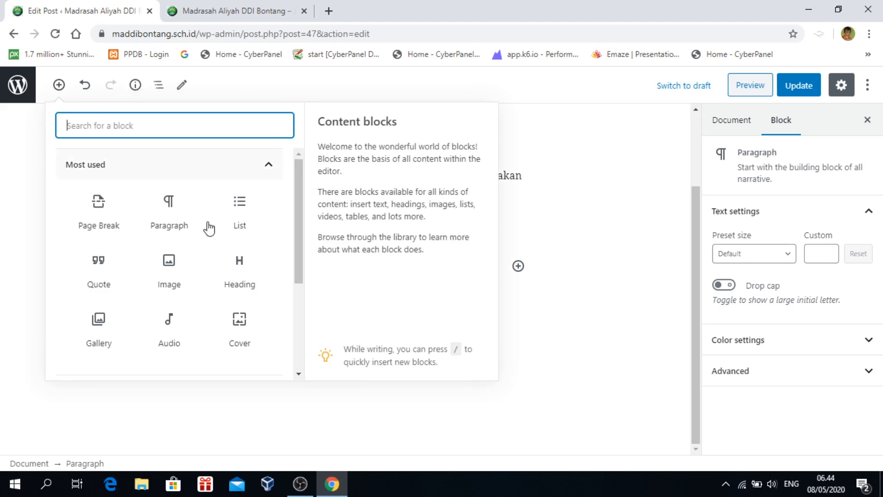
scroll(232, 256, "down", 1)
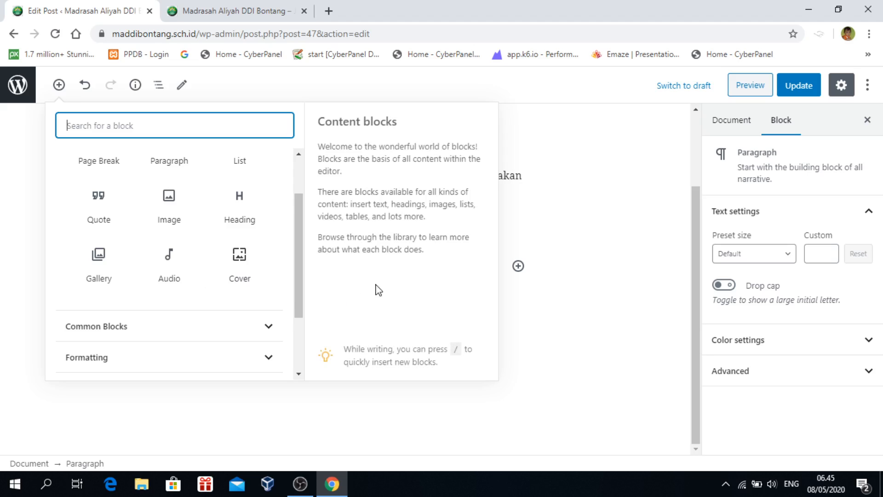
left_click(237, 262)
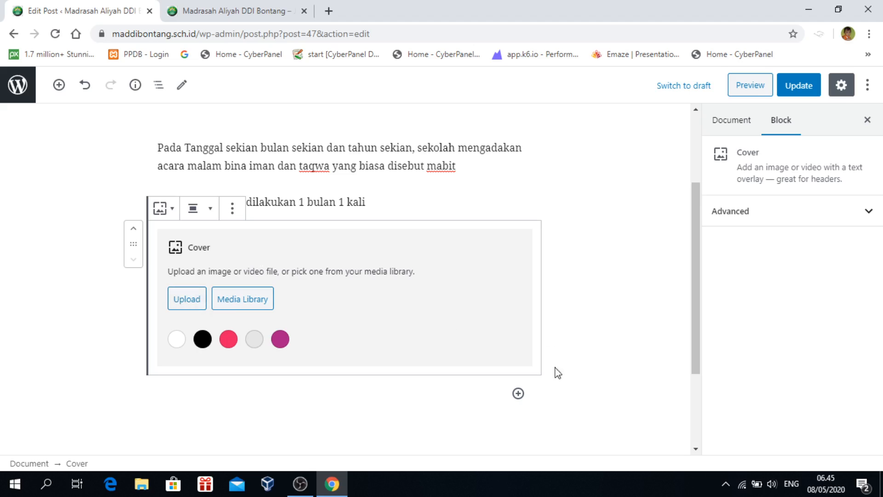
From the empty Cover block, open the Media Library's Upload Files tab and browse the computer for an image
left_click(235, 304)
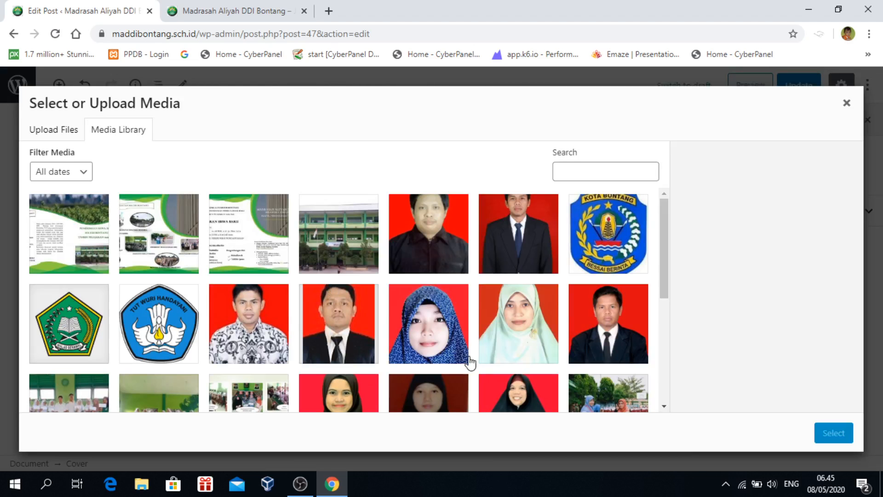
scroll(469, 287, "down", 6)
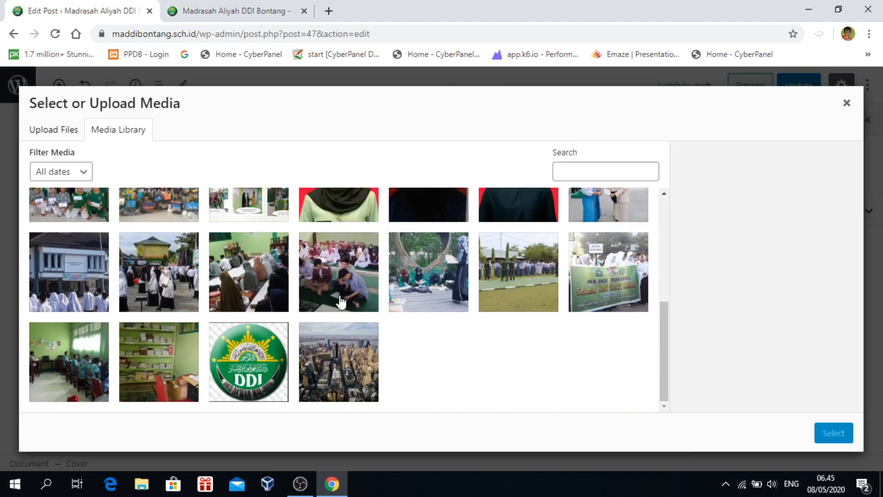
scroll(418, 306, "up", 6)
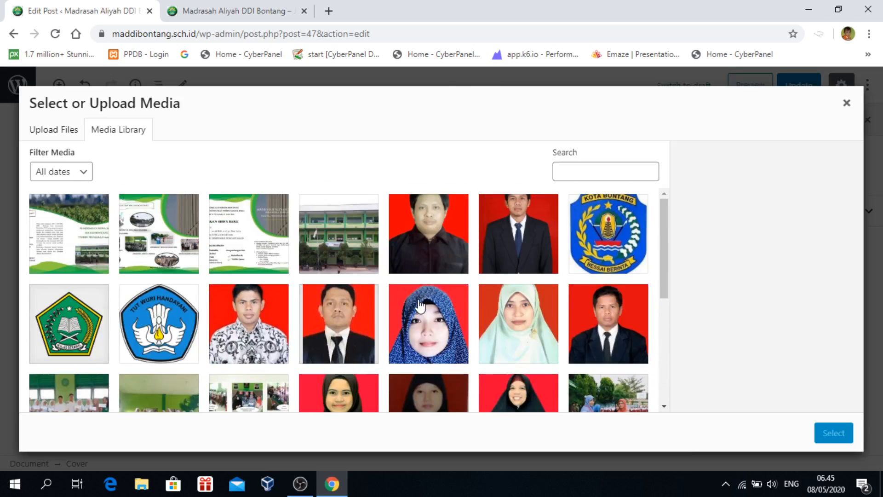
left_click(53, 133)
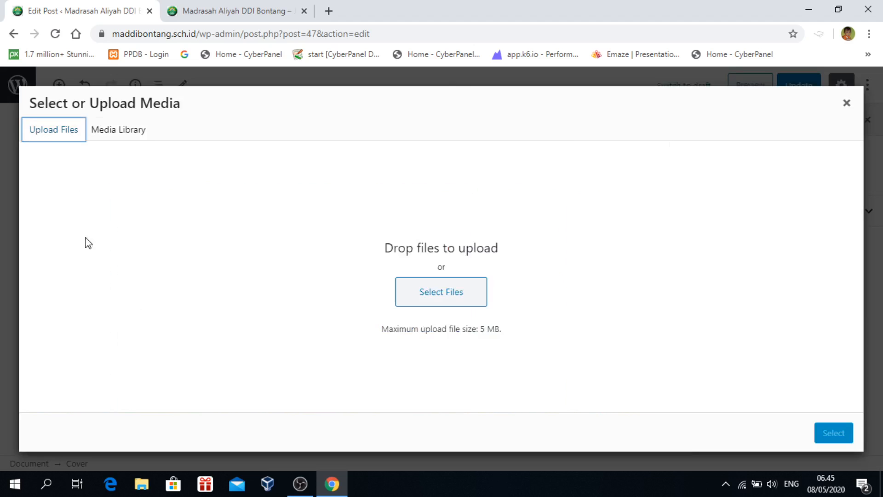
left_click(459, 299)
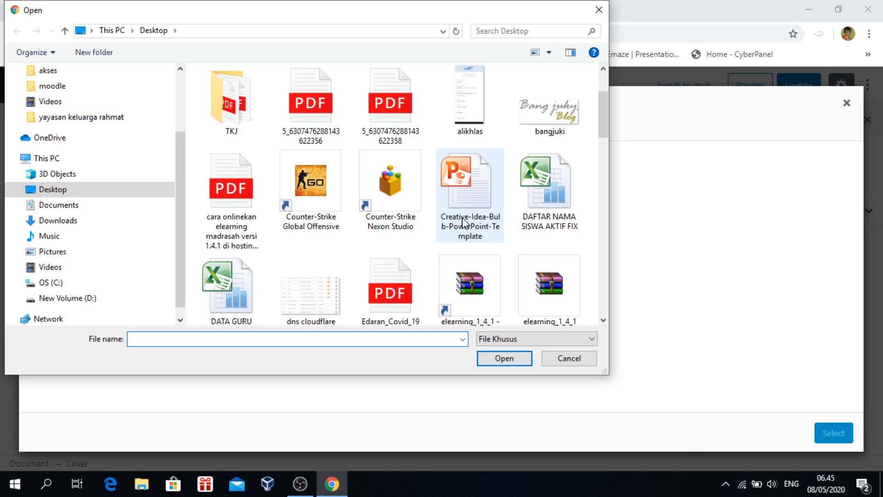
Upload kartun.png from the Desktop into the media library
scroll(466, 223, "down", 5)
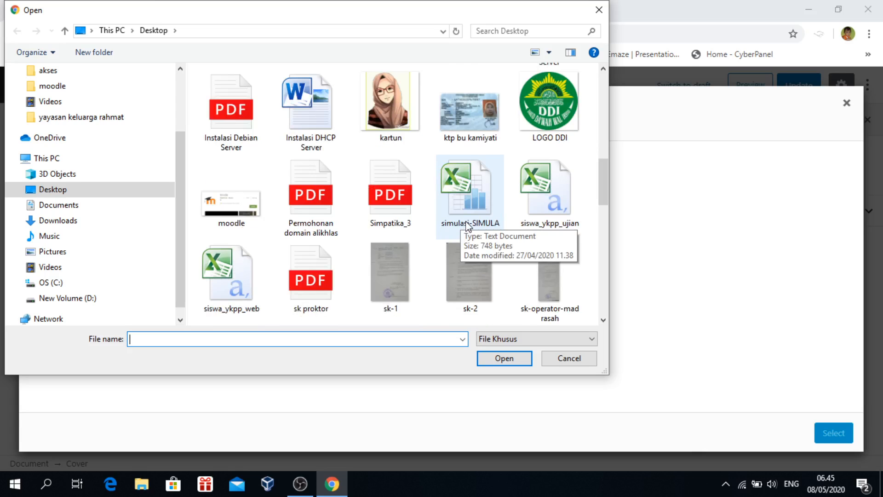
left_click(390, 106)
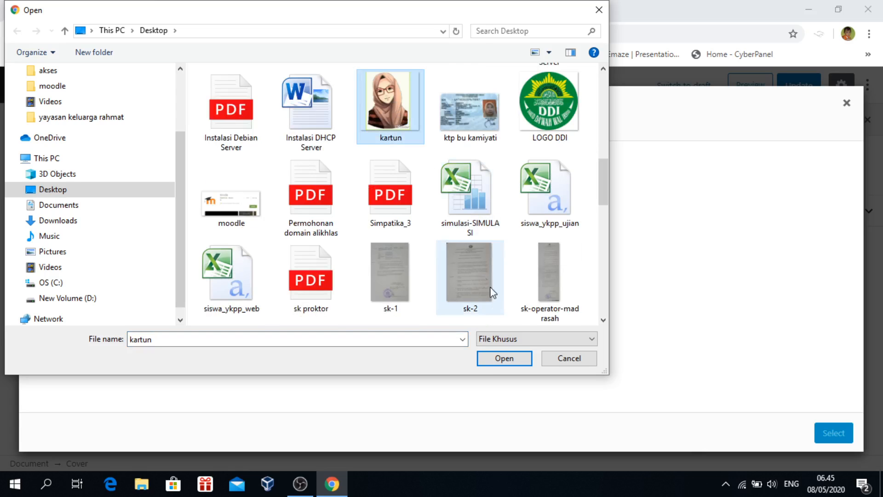
left_click(493, 363)
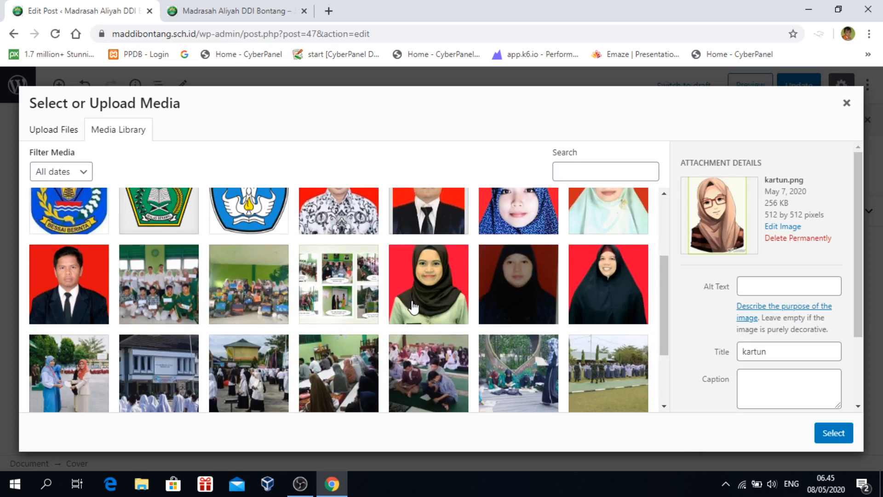
Check the WhatsApp photo of students sitting on the green carpet in the media grid
scroll(328, 313, "down", 2)
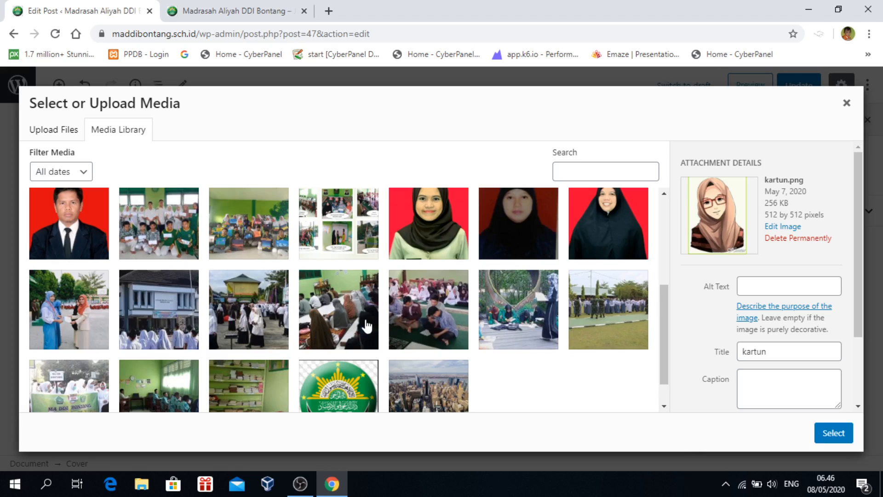
left_click(332, 314)
left_click(436, 320)
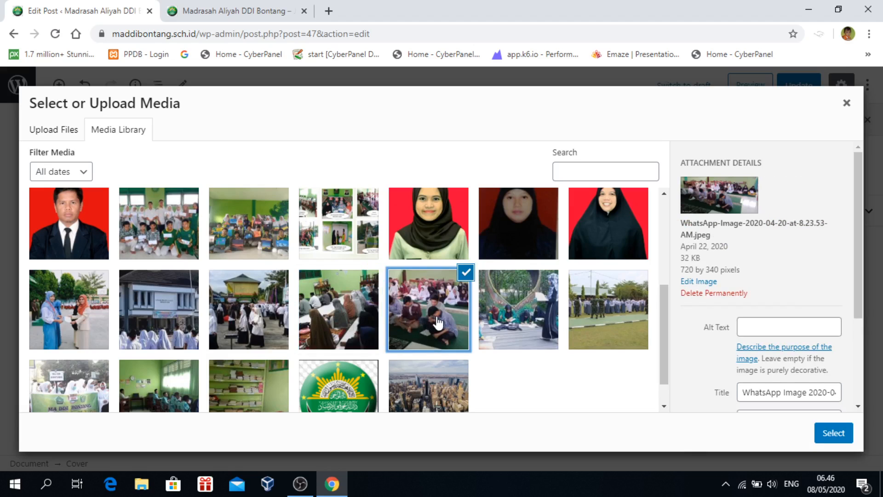
left_click(325, 316)
left_click(414, 318)
left_click(326, 315)
left_click(326, 317)
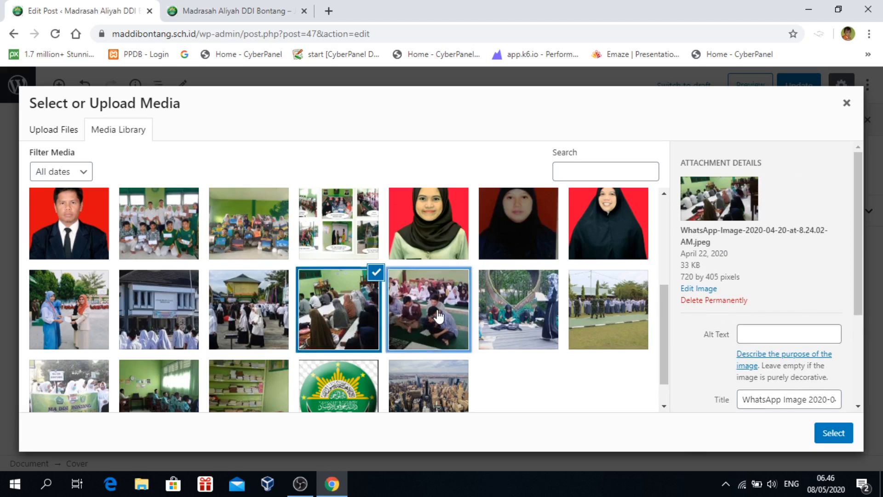
left_click(437, 322)
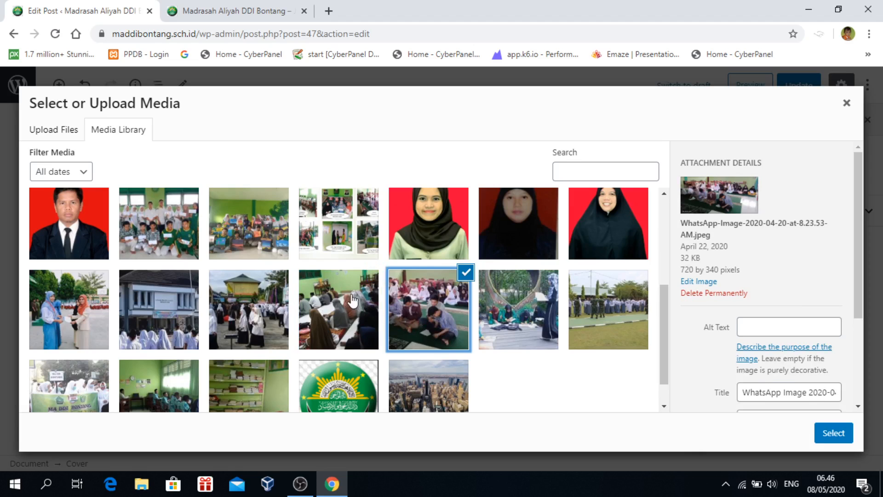
Use the students photo as cover background and type 'Belajar Menjadi Pribadi Yang bertakwa' over it
left_click(834, 432)
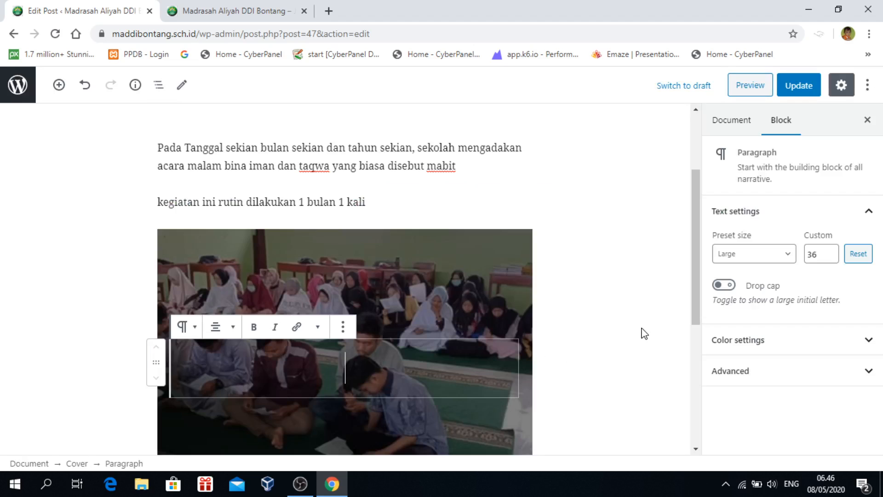
scroll(641, 333, "down", 1)
scroll(641, 332, "up", 1)
type("Belajar Men")
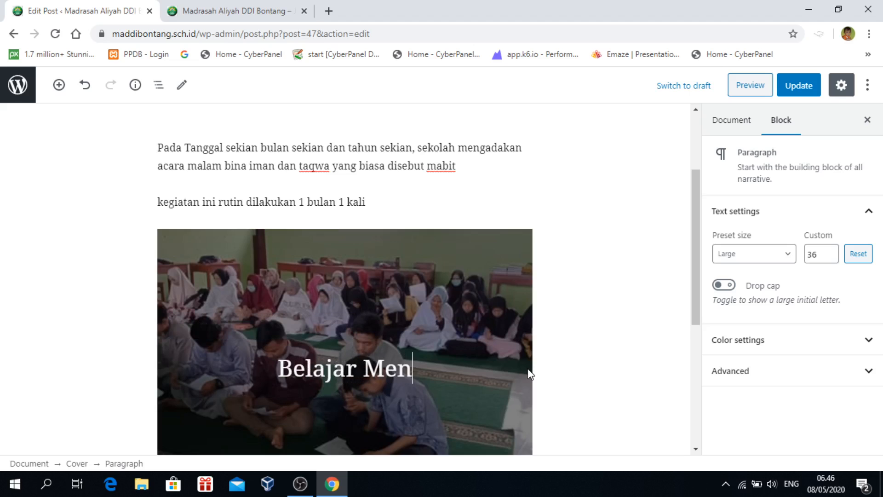
type("jadi Pribadi")
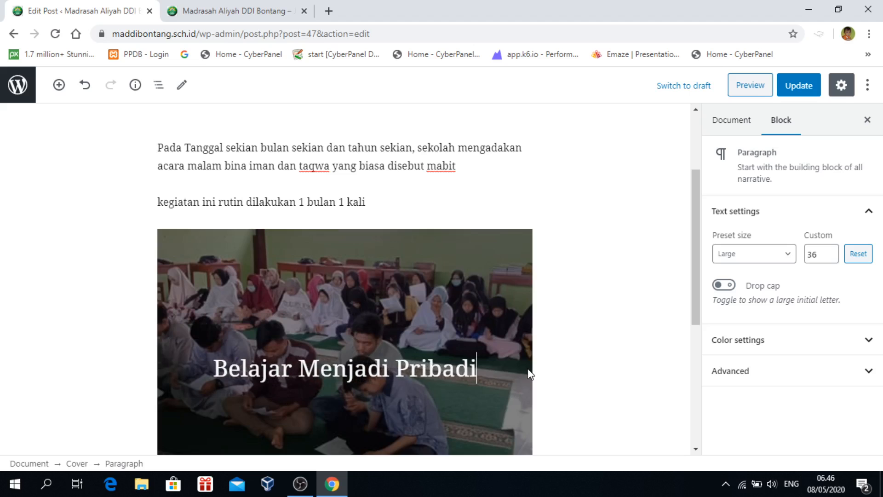
type(" Yang ")
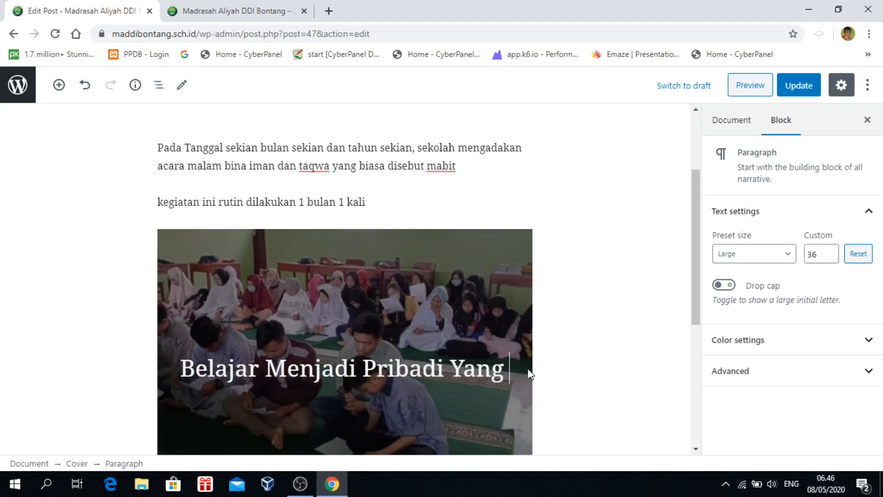
type("bertakwa")
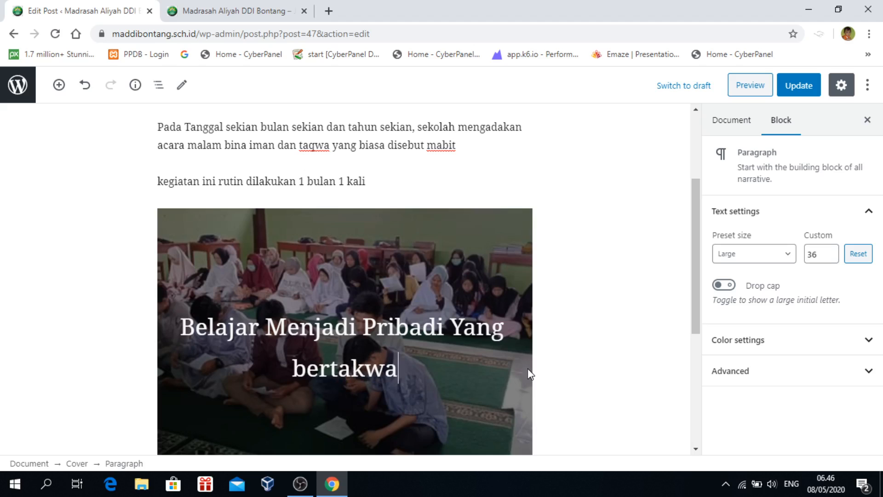
Set the cover block's alignment to Full width
left_click(592, 399)
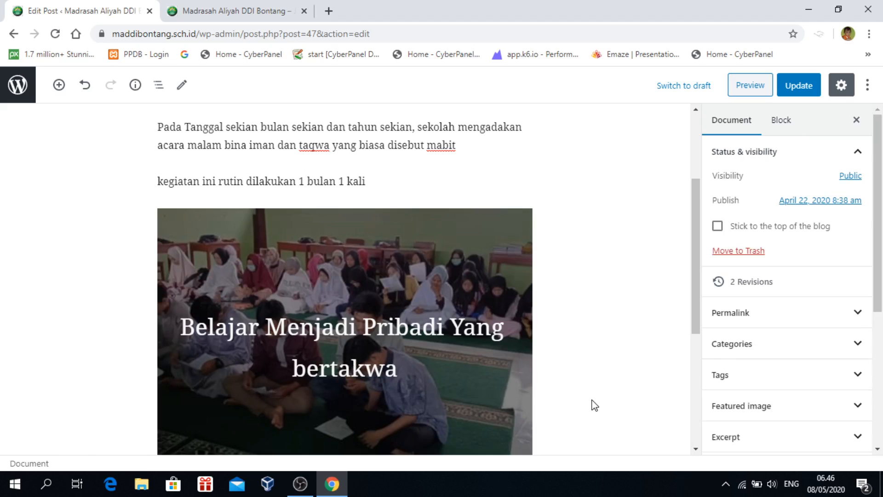
scroll(592, 407, "down", 3)
left_click(475, 310)
scroll(533, 359, "up", 4)
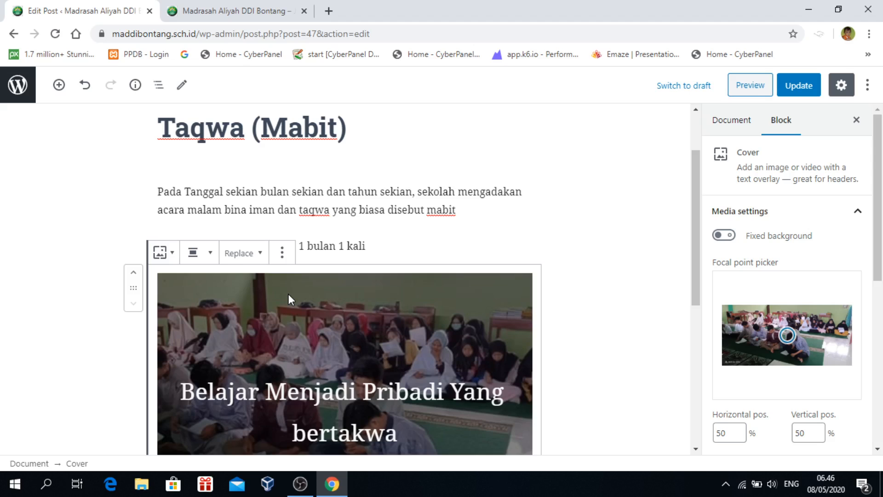
scroll(313, 310, "down", 2)
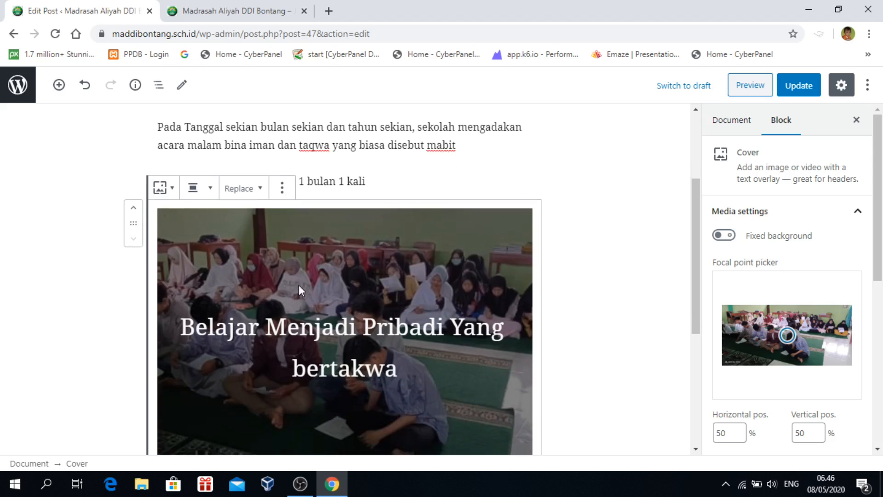
left_click(211, 188)
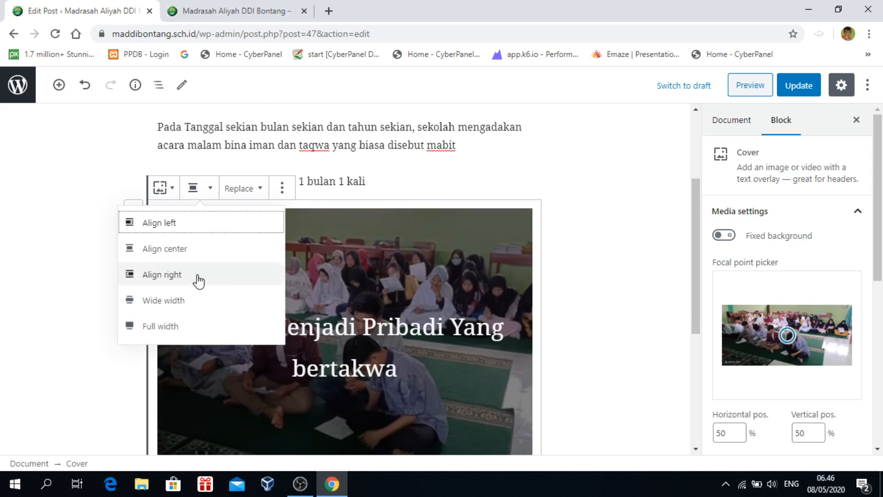
left_click(159, 326)
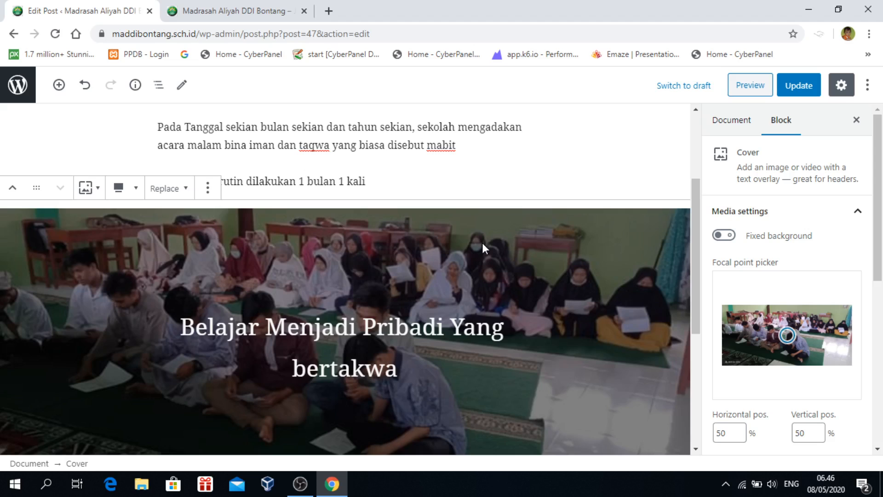
Open a preview of the post with the full-width cover
scroll(482, 242, "down", 5)
scroll(490, 266, "up", 5)
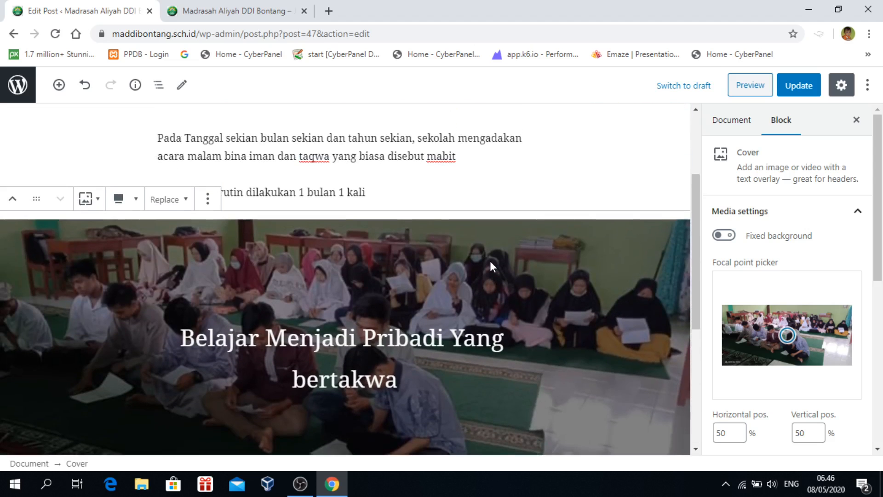
scroll(421, 312, "down", 3)
scroll(420, 311, "up", 3)
left_click(751, 88)
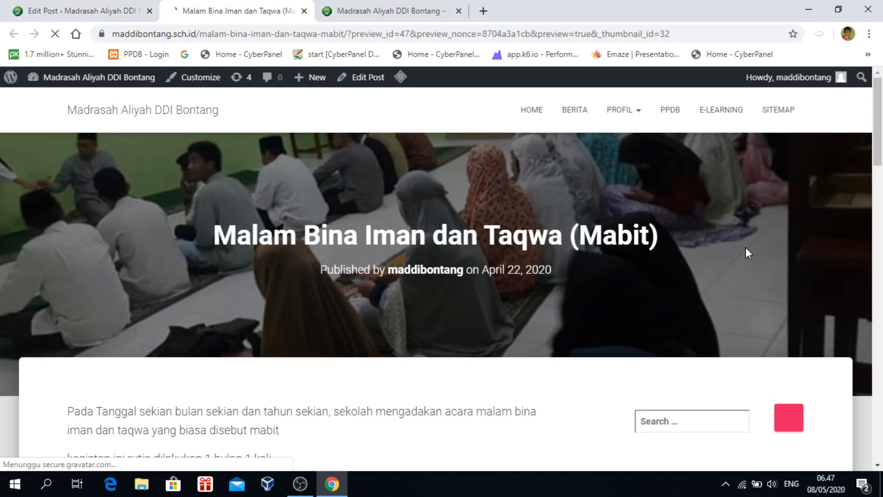
Scroll through the preview to inspect the students-photo cover and its 'Belajar Menjadi Pribadi Yang bertakwa' caption
scroll(745, 247, "down", 4)
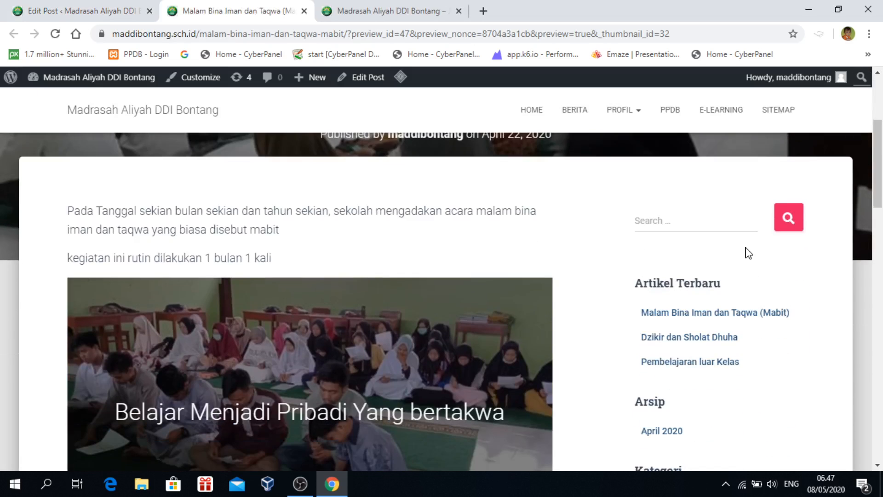
scroll(748, 253, "down", 4)
scroll(203, 256, "up", 3)
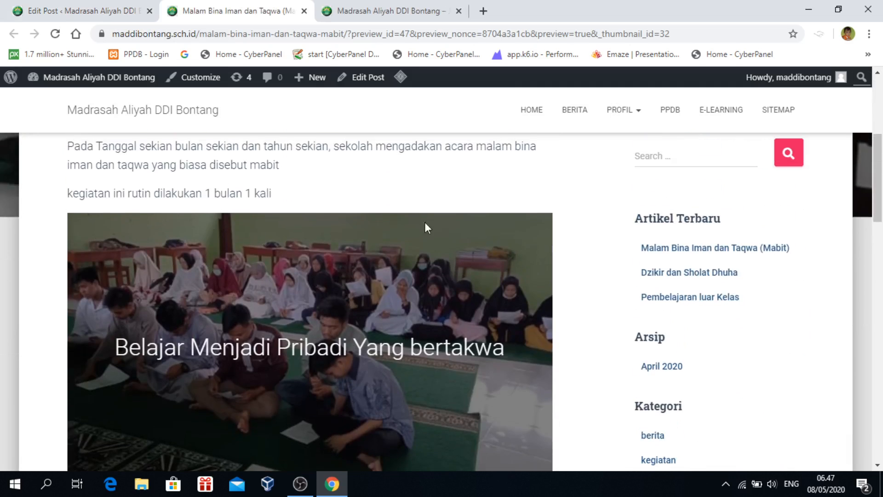
scroll(564, 440, "down", 1)
scroll(566, 442, "down", 2)
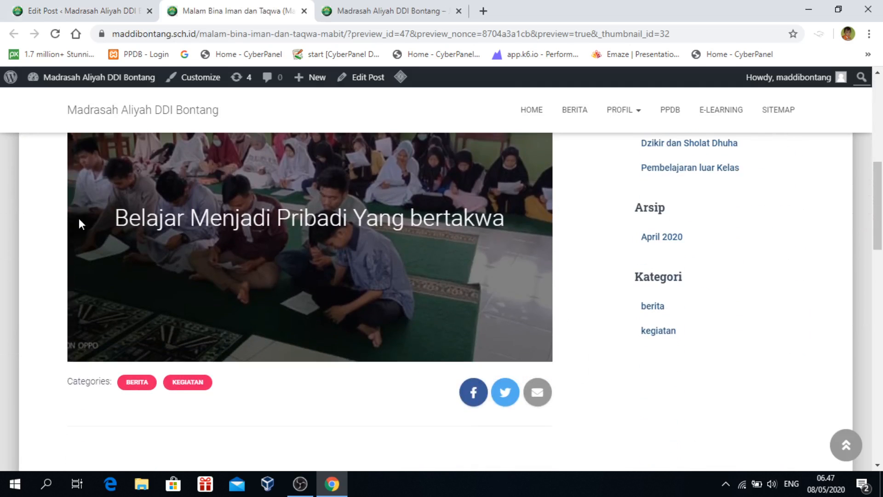
scroll(88, 250, "down", 1)
scroll(88, 252, "up", 4)
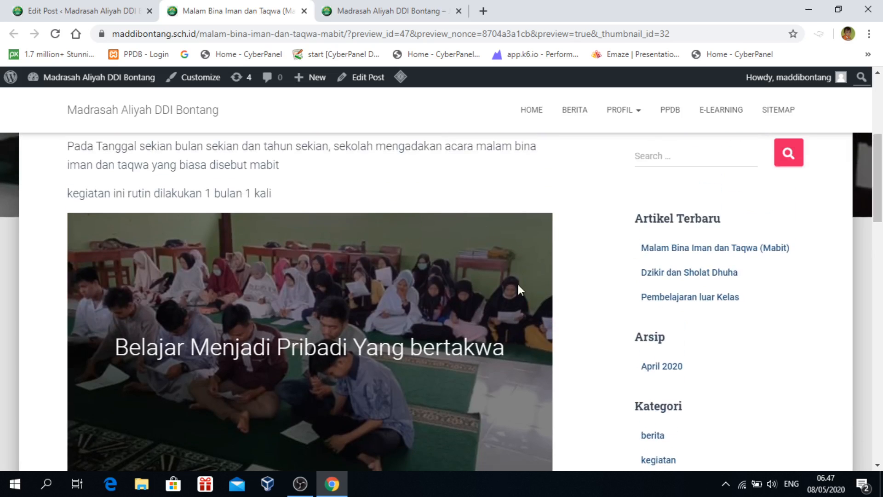
scroll(362, 404, "up", 3)
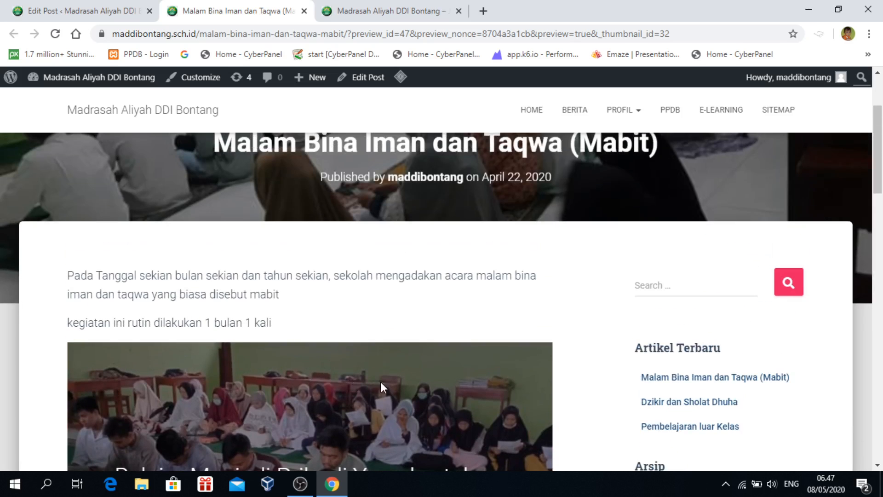
scroll(381, 382, "down", 4)
scroll(382, 384, "up", 6)
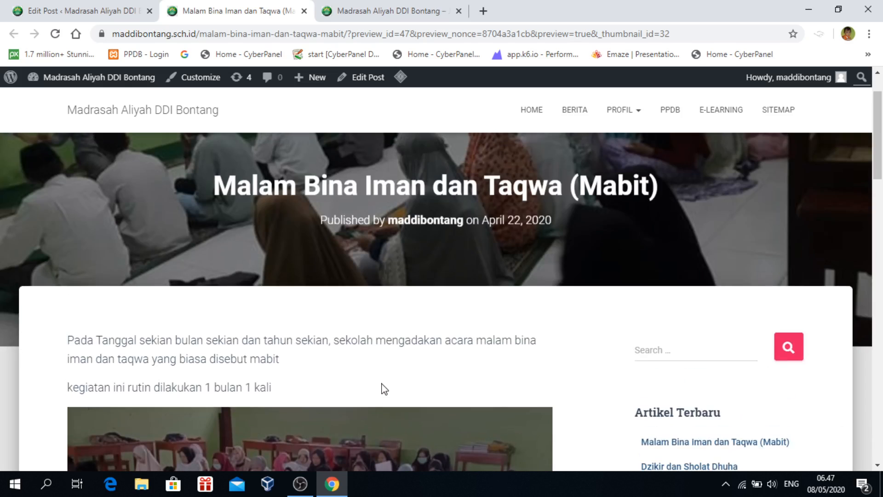
Change the cover block's alignment from Full width to Wide width
left_click(104, 14)
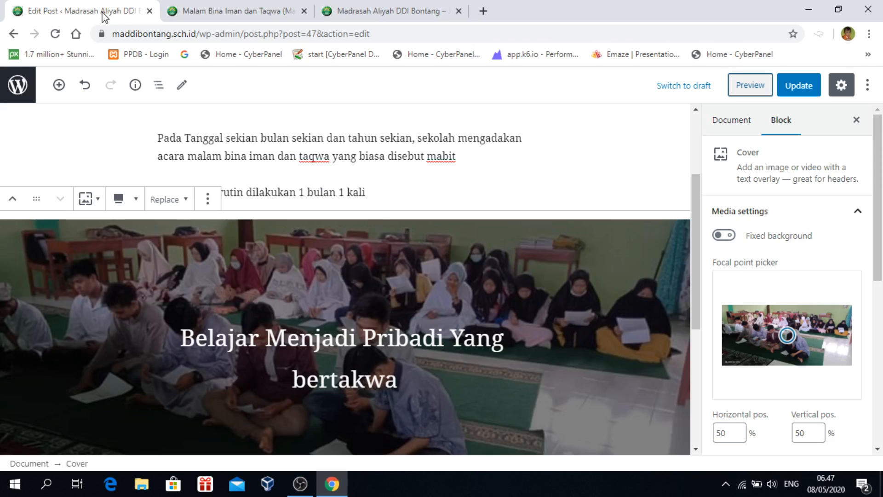
scroll(497, 316, "down", 3)
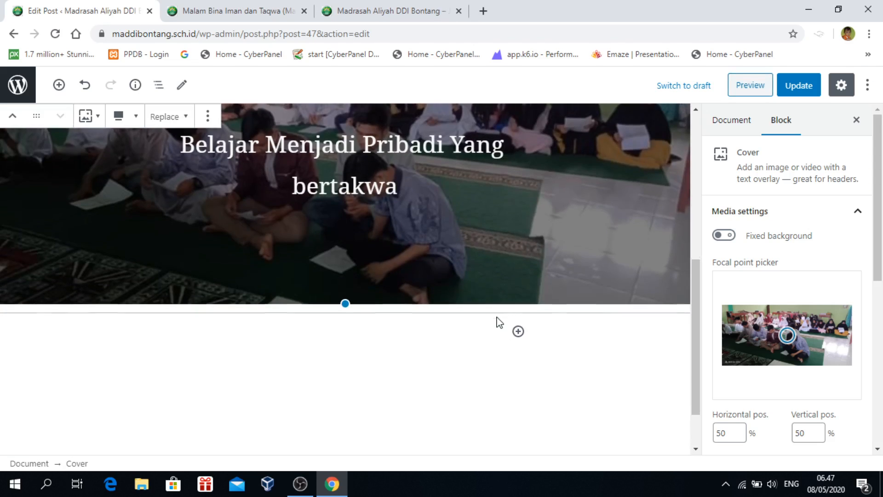
scroll(496, 317, "up", 3)
scroll(495, 316, "down", 1)
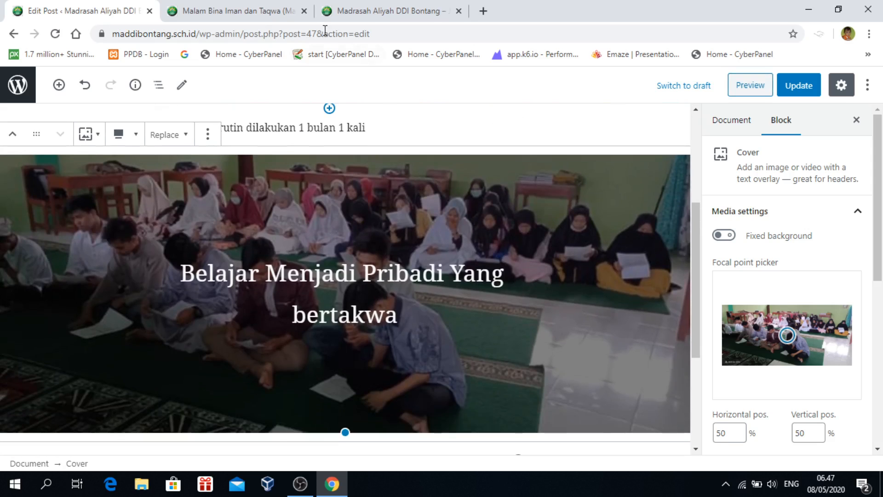
left_click(248, 14)
scroll(423, 339, "down", 4)
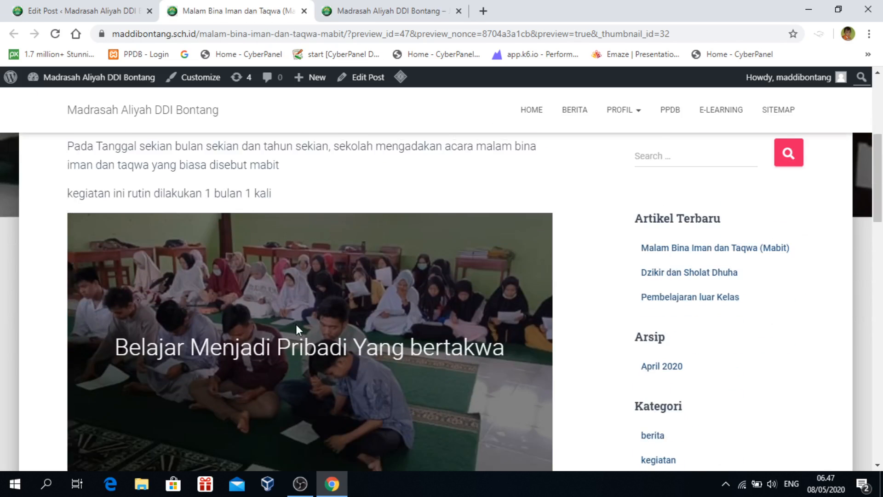
scroll(296, 324, "down", 3)
scroll(258, 173, "up", 5)
left_click(76, 10)
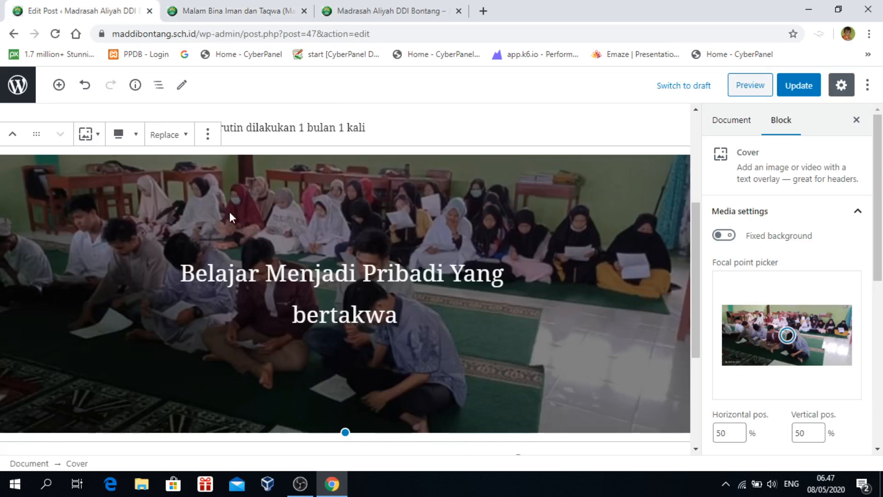
left_click(134, 138)
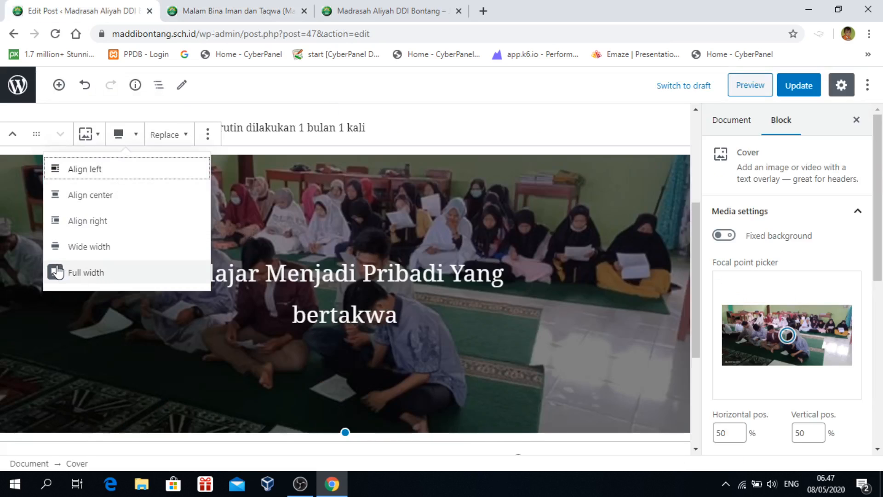
left_click(63, 247)
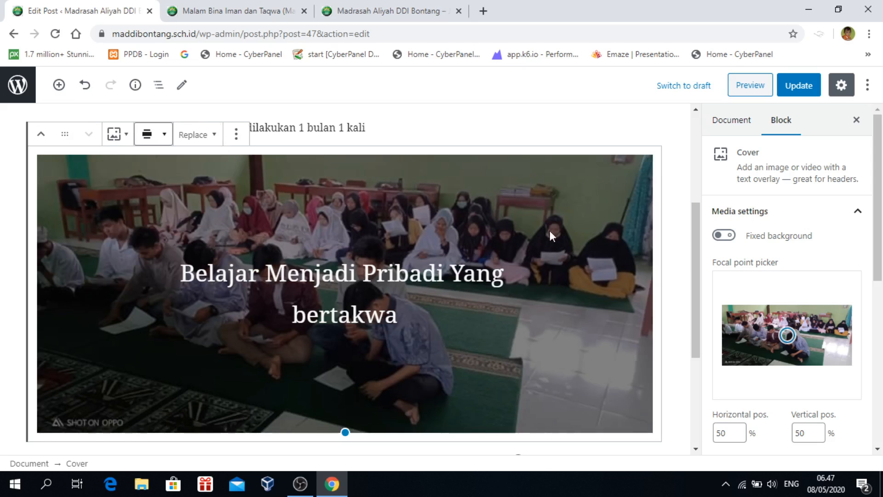
Refresh the preview to check the wide-width cover, then return to the editor
left_click(750, 89)
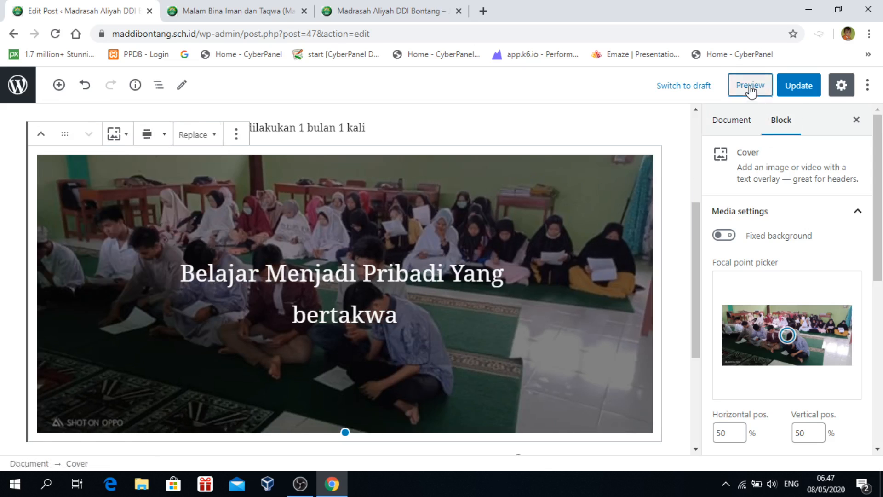
scroll(659, 261, "down", 6)
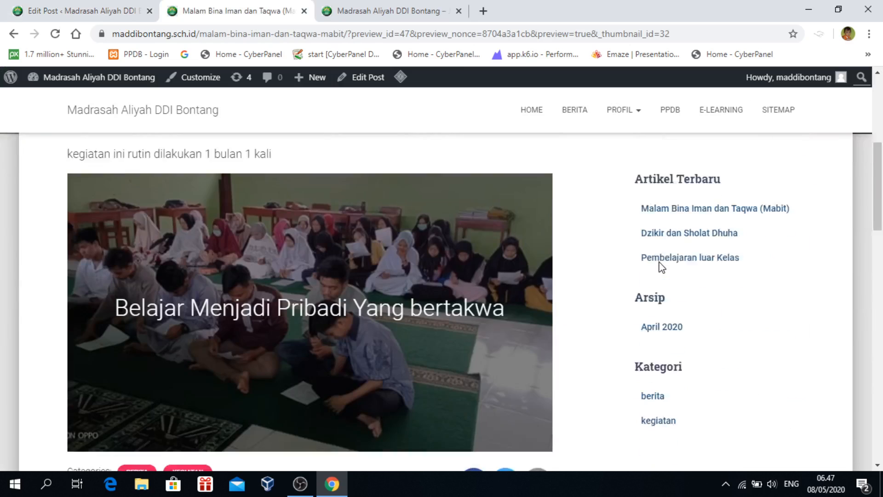
scroll(659, 261, "down", 2)
scroll(659, 261, "up", 3)
scroll(658, 264, "down", 3)
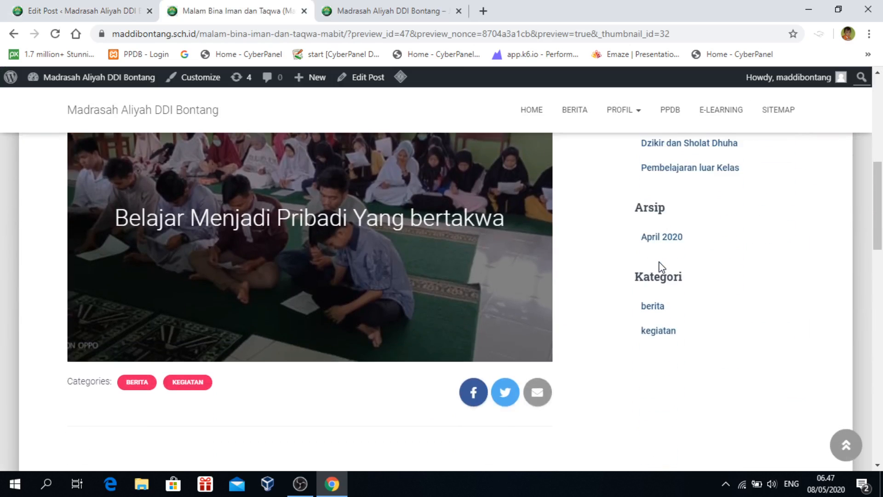
scroll(661, 267, "up", 3)
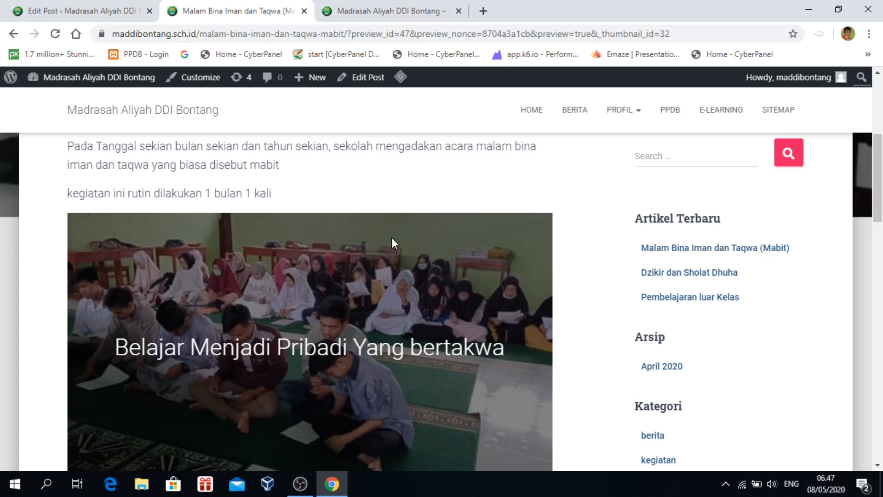
scroll(391, 237, "up", 3)
left_click(69, 10)
Move the 'Pada Tanggal' paragraph down two places, below the cover block
scroll(546, 327, "down", 1)
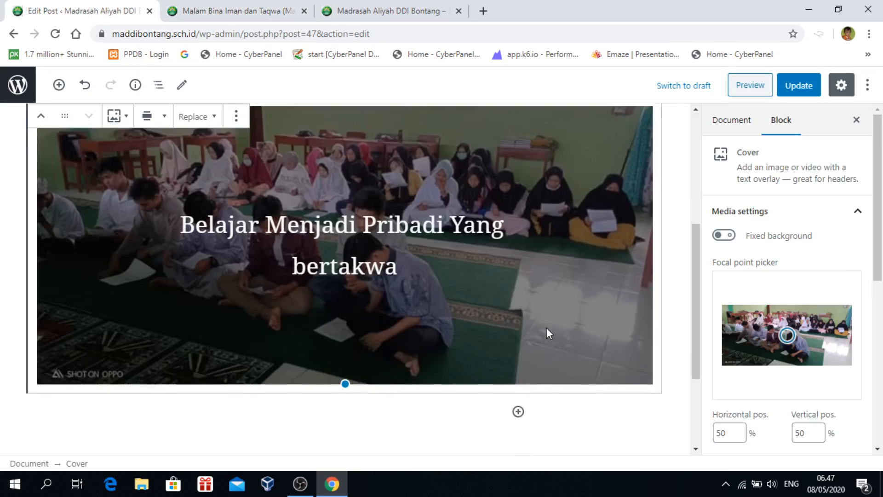
scroll(547, 328, "down", 3)
left_click(427, 296)
scroll(427, 296, "up", 4)
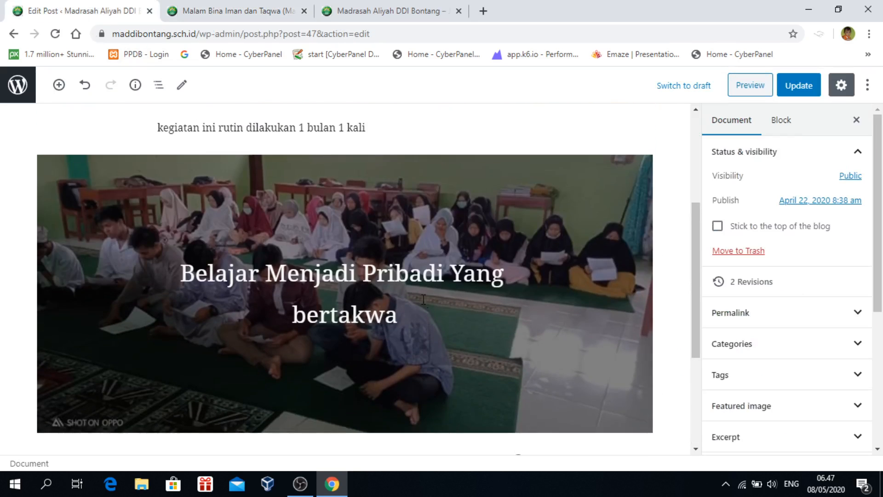
scroll(420, 310, "down", 4)
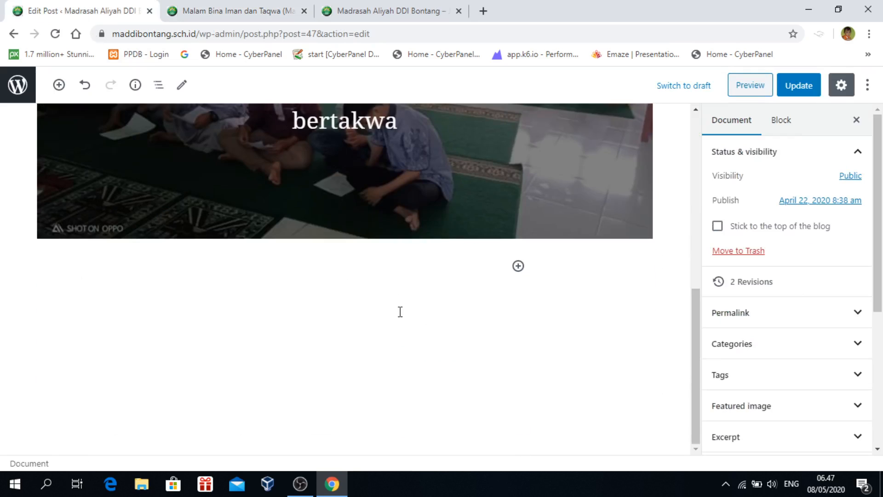
scroll(400, 311, "up", 4)
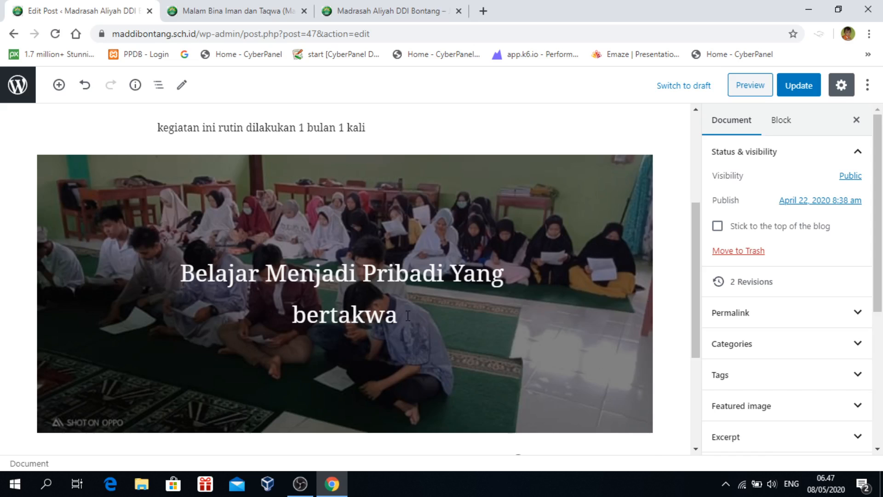
scroll(408, 315, "up", 3)
scroll(464, 335, "up", 2)
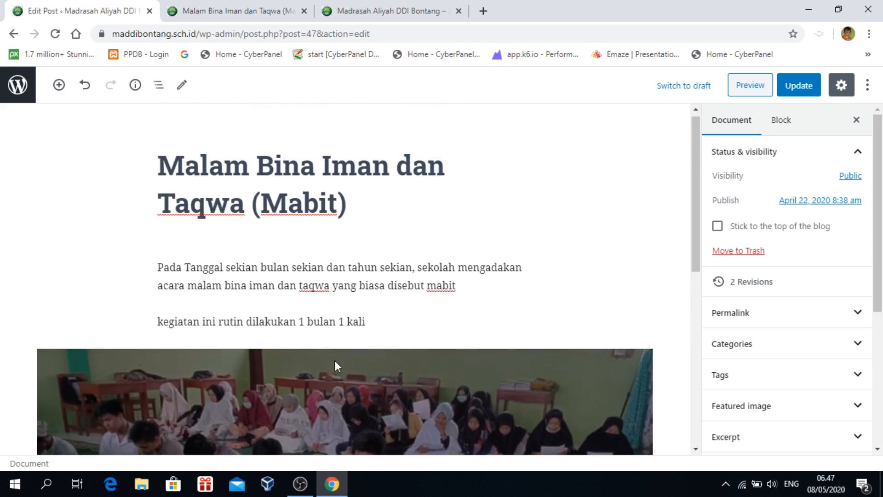
scroll(363, 374, "down", 3)
scroll(511, 301, "down", 3)
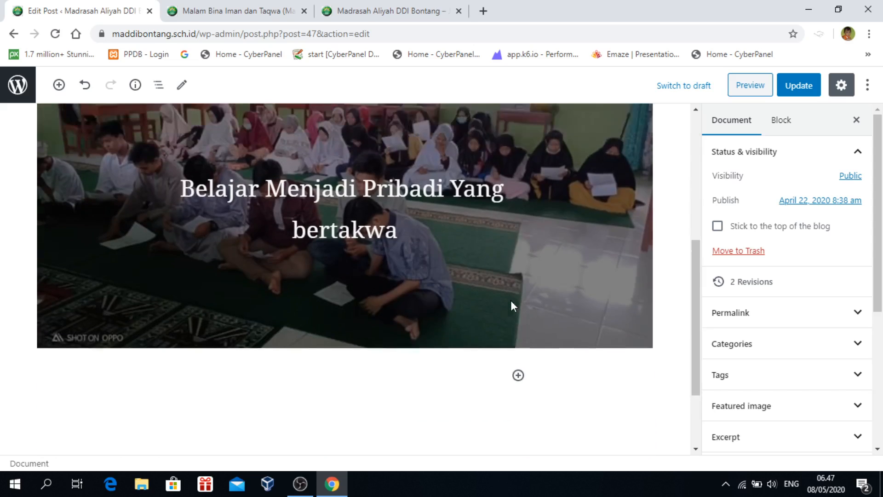
scroll(511, 304, "up", 3)
left_click(222, 168)
scroll(426, 191, "up", 2)
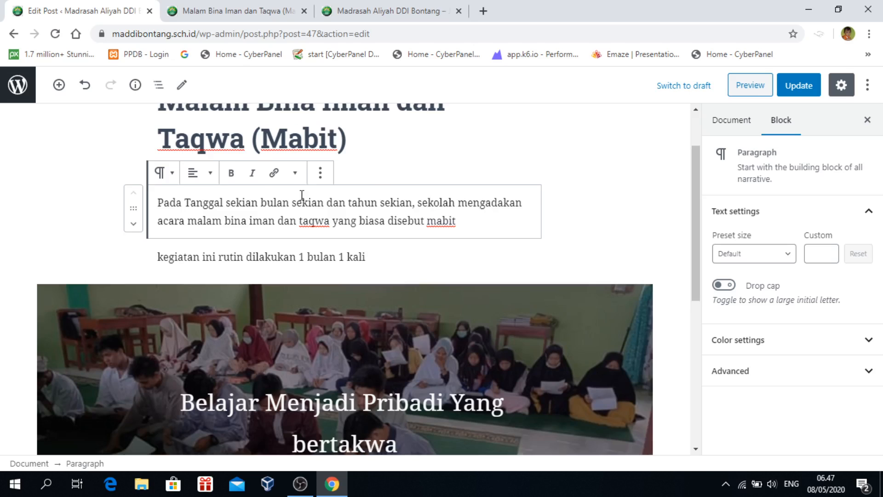
left_click(321, 174)
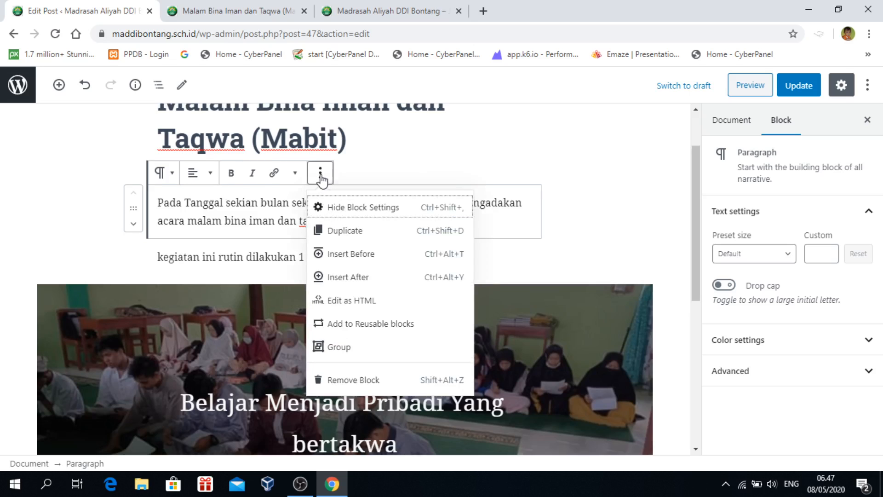
left_click(95, 194)
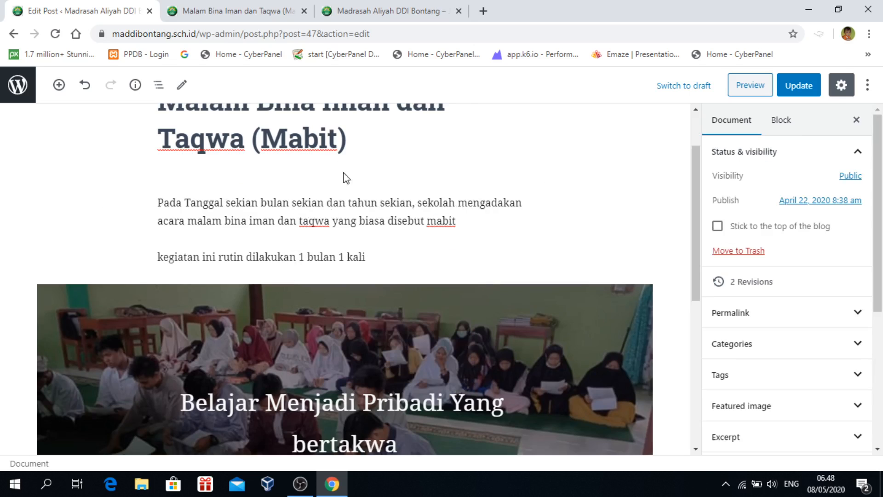
left_click(355, 203)
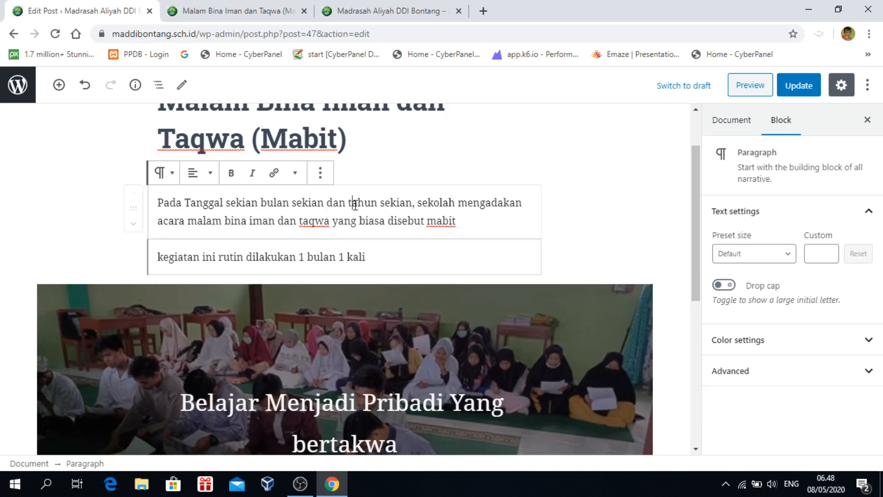
left_click(133, 224)
left_click(132, 223)
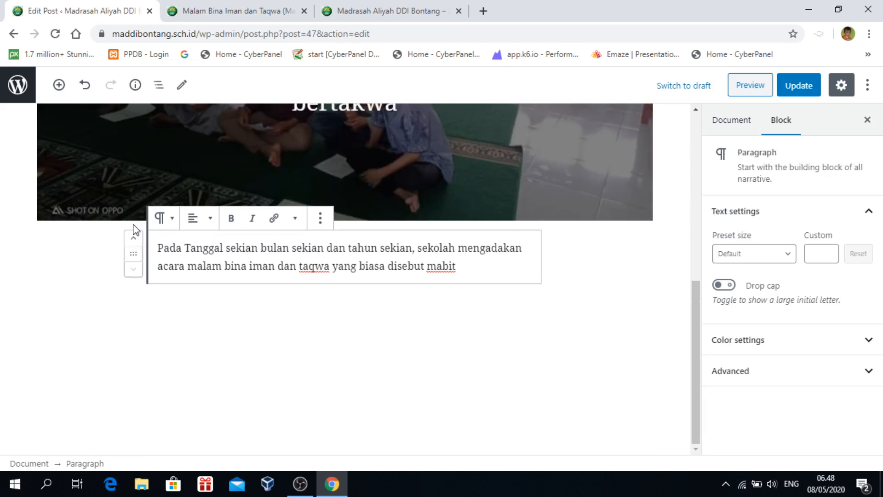
Preview the post to check the new paragraph order
scroll(479, 363, "up", 2)
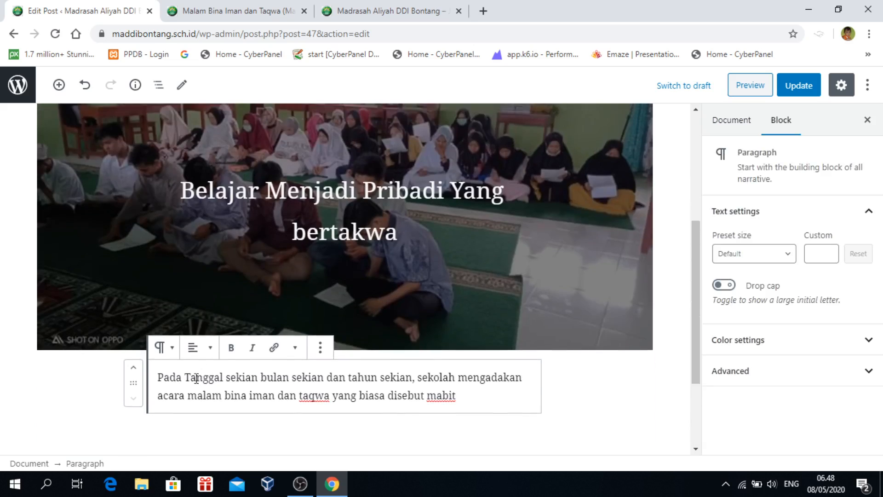
scroll(195, 378, "down", 2)
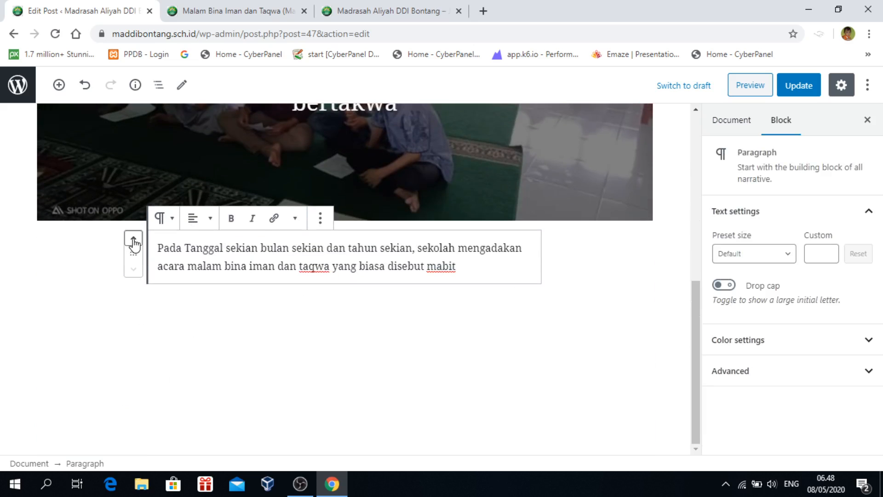
scroll(485, 356, "up", 3)
scroll(485, 359, "down", 2)
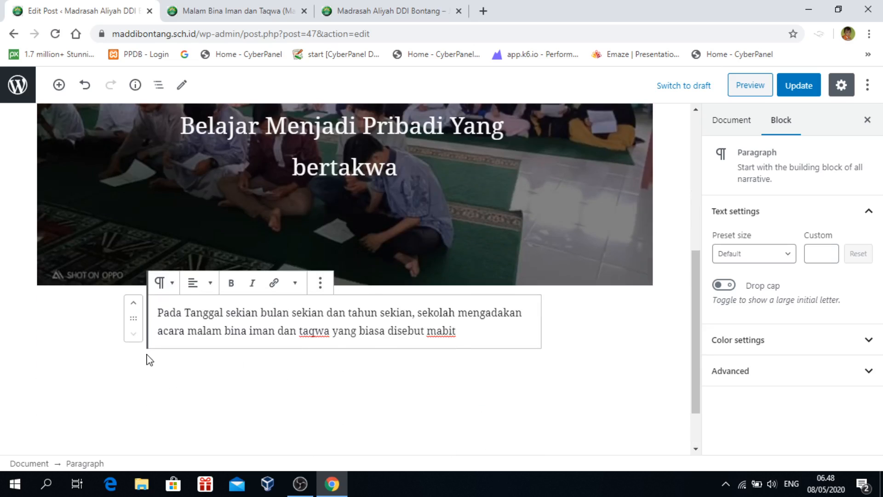
scroll(478, 346, "up", 1)
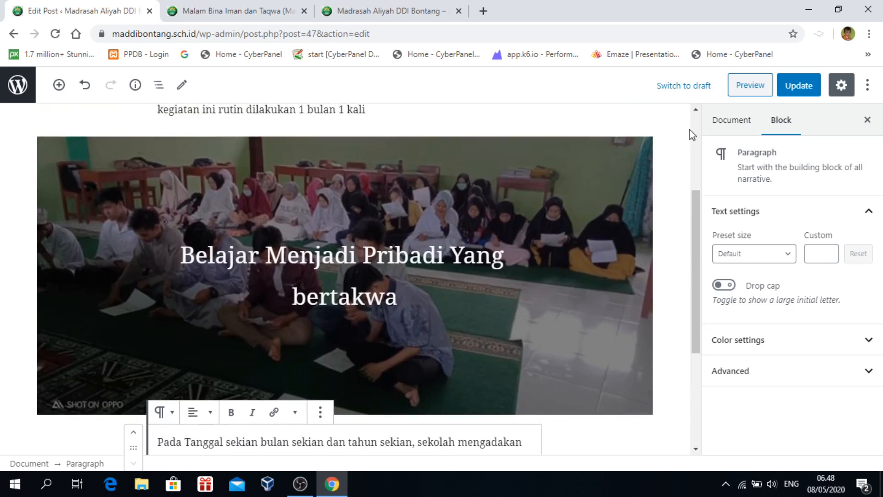
left_click(749, 86)
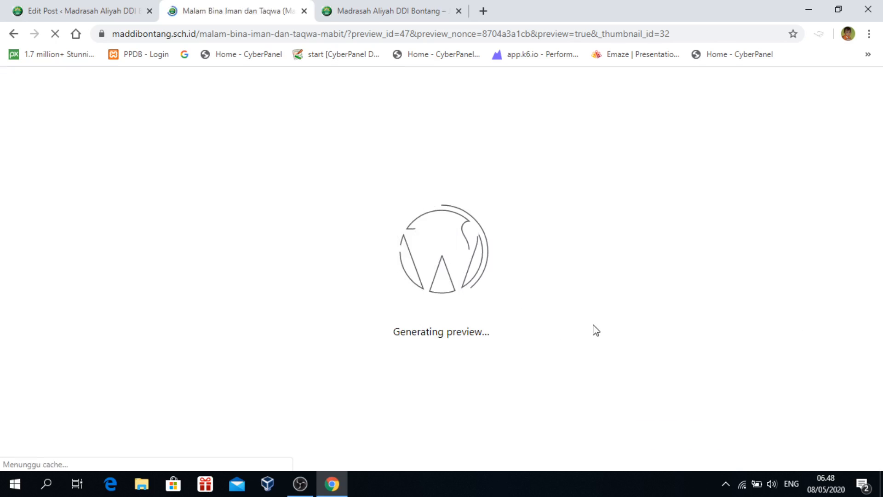
scroll(572, 315, "down", 1)
scroll(575, 320, "down", 8)
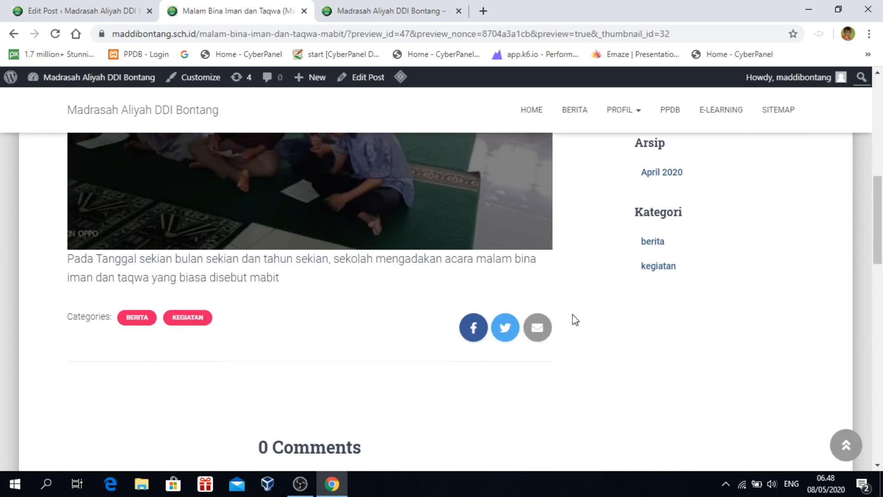
scroll(575, 320, "up", 3)
scroll(575, 320, "down", 1)
scroll(282, 291, "up", 4)
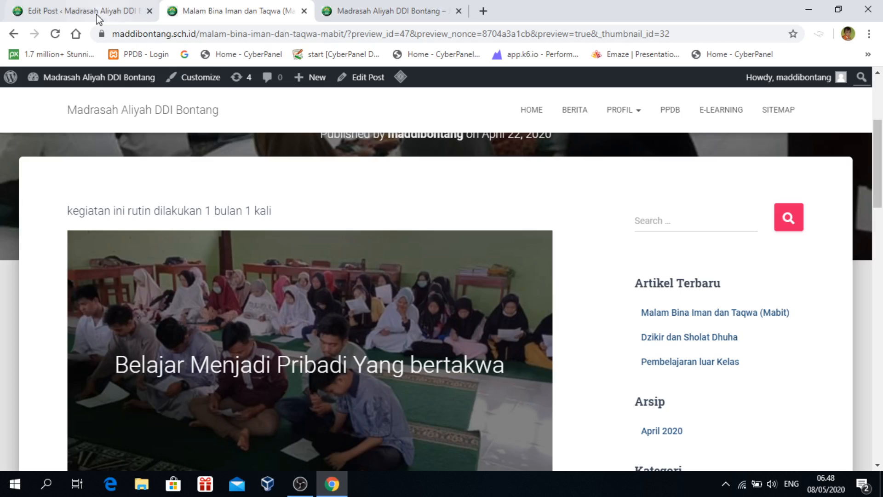
left_click(68, 11)
Move the monthly-activity paragraph below the cover, just above 'Pada Tanggal', and preview again
scroll(267, 207, "up", 3)
left_click(235, 236)
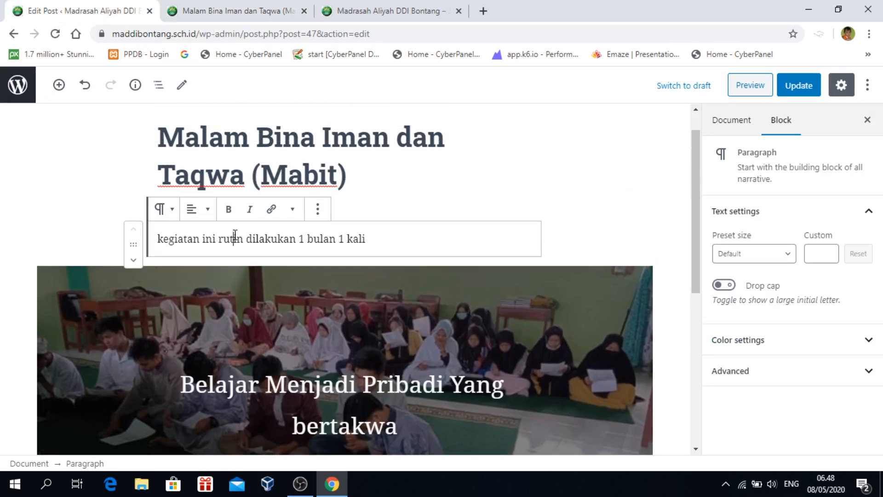
left_click(134, 260)
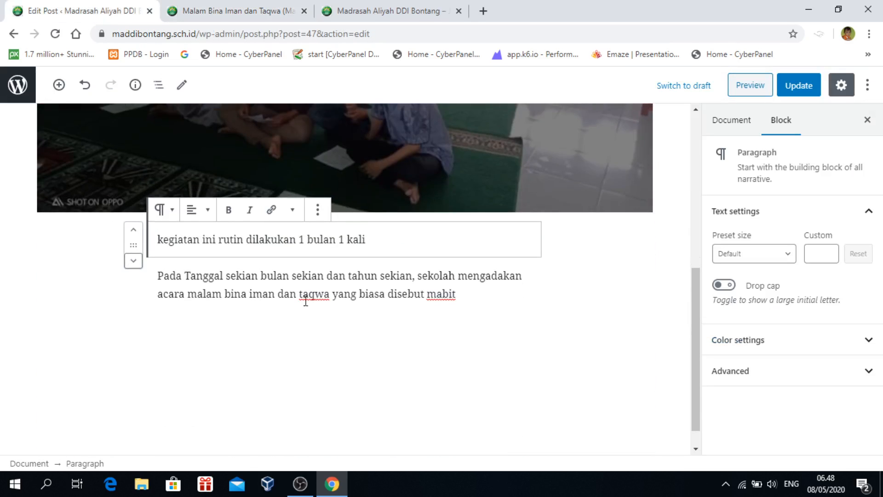
left_click(399, 366)
left_click(747, 85)
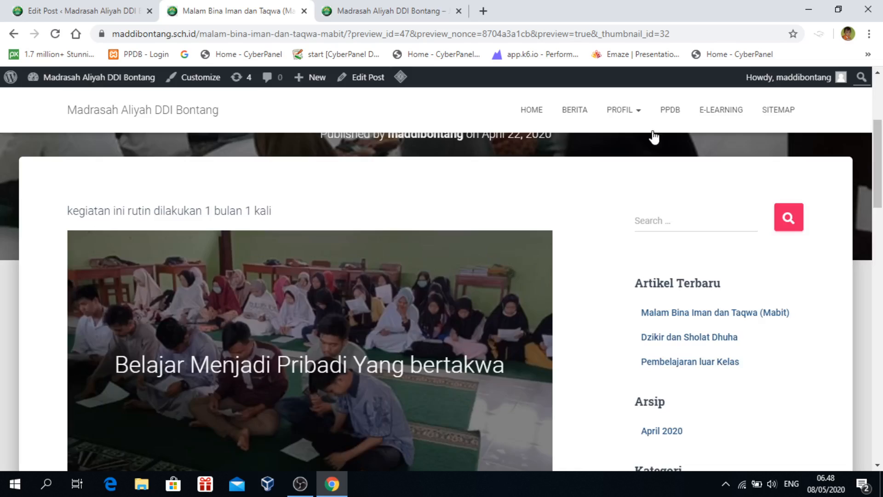
scroll(424, 290, "down", 10)
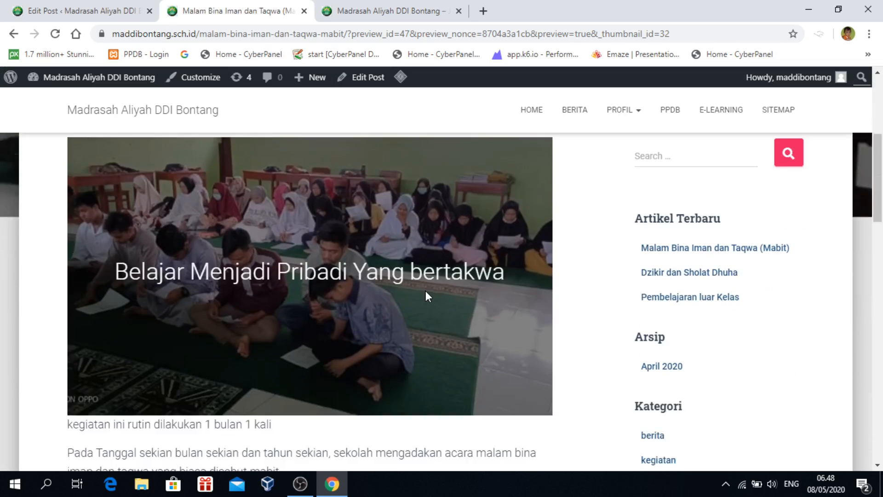
scroll(282, 247, "up", 2)
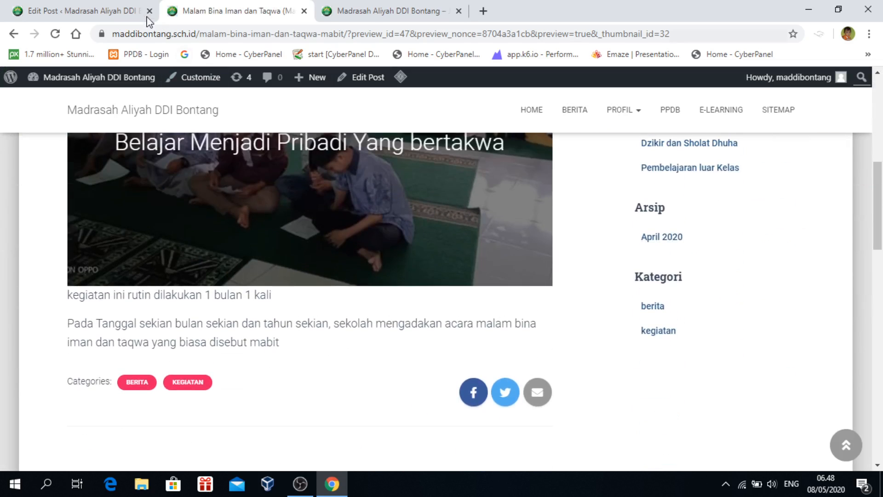
left_click(111, 18)
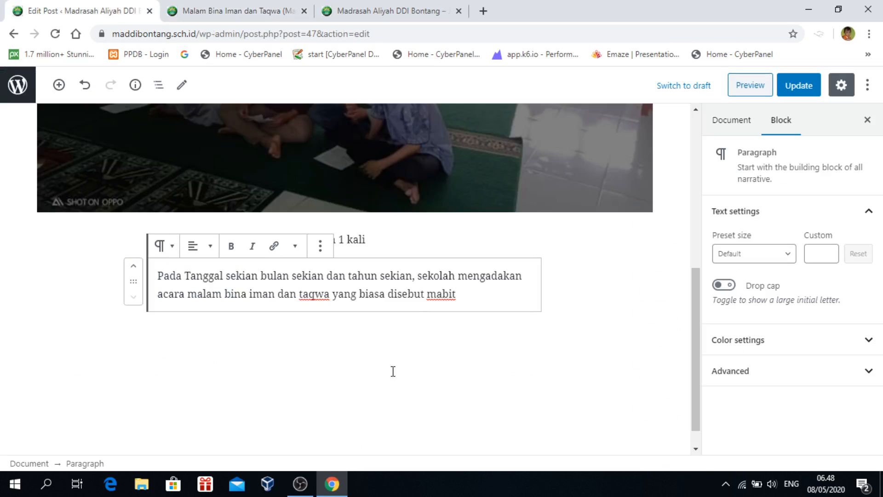
Create an empty paragraph after the text ending in 'mabit' and place the cursor in it
key("Return")
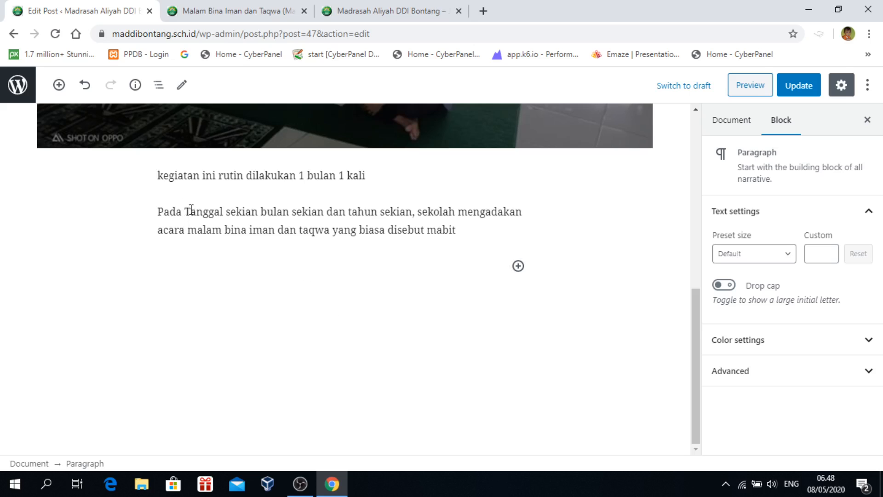
left_click(440, 227)
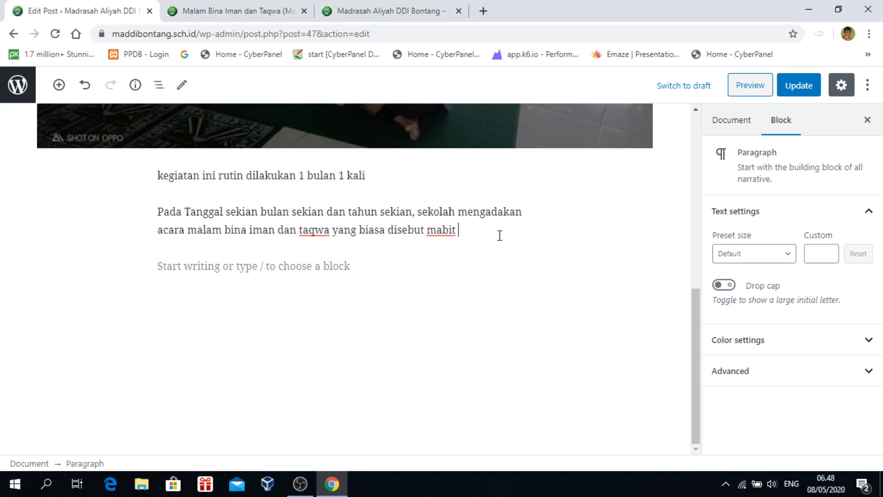
left_click(487, 313)
scroll(487, 315, "up", 8)
scroll(487, 318, "down", 5)
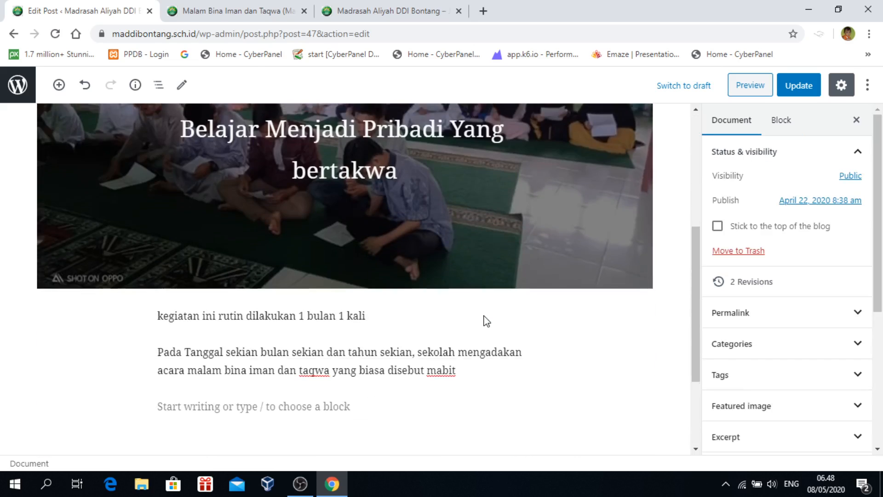
scroll(487, 321, "down", 2)
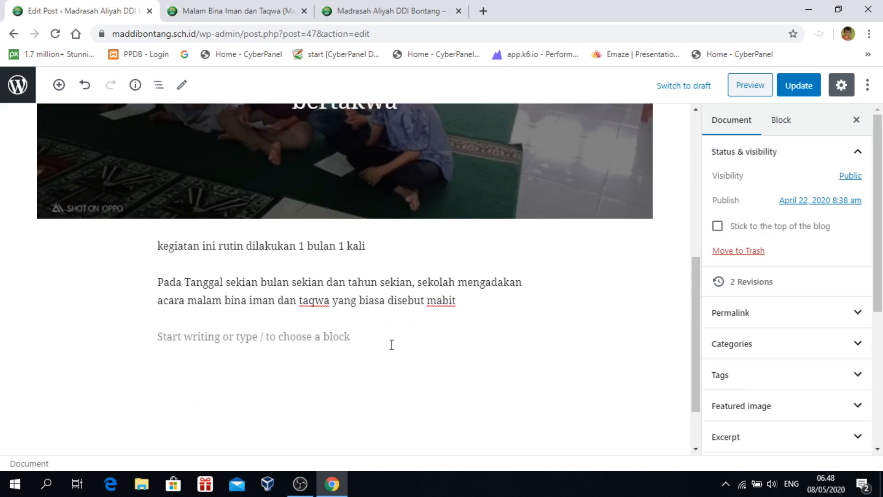
scroll(391, 344, "down", 2)
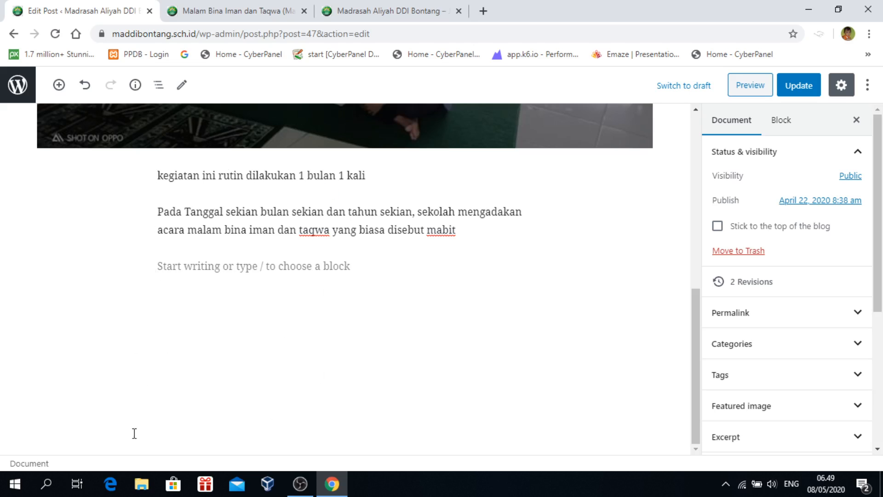
scroll(540, 226, "up", 8)
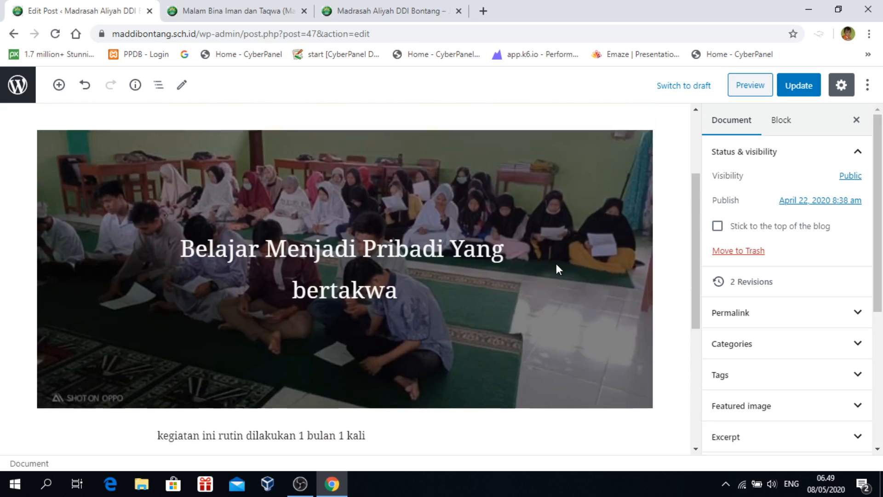
scroll(416, 338, "down", 8)
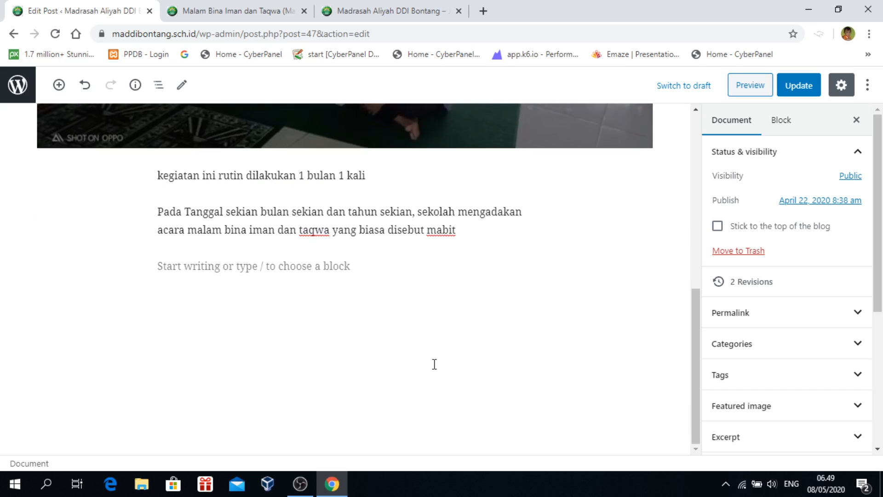
left_click(273, 293)
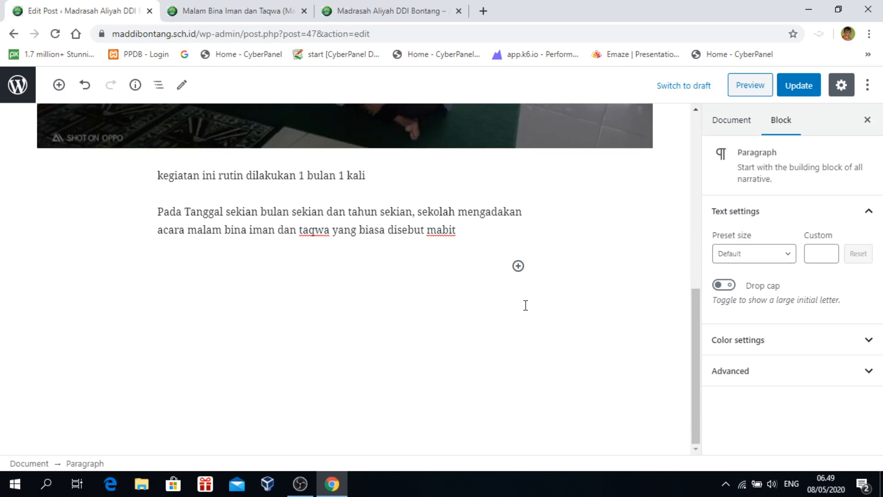
Open the block inserter and expand Layout Elements to show Separator, Spacer and similar blocks
left_click(59, 87)
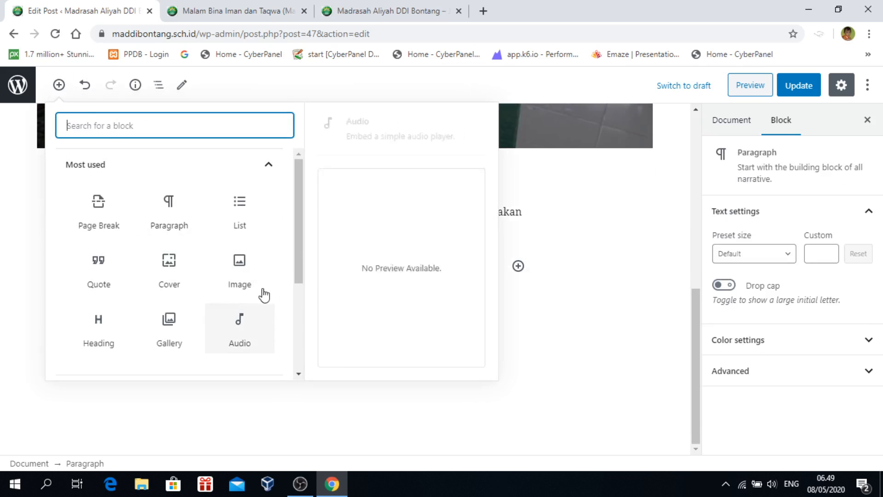
left_click_drag(301, 224, 297, 259)
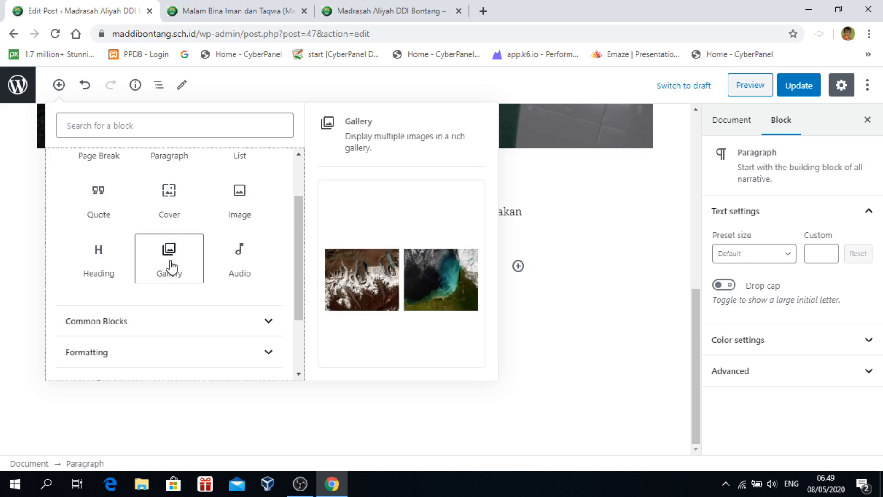
left_click(593, 284)
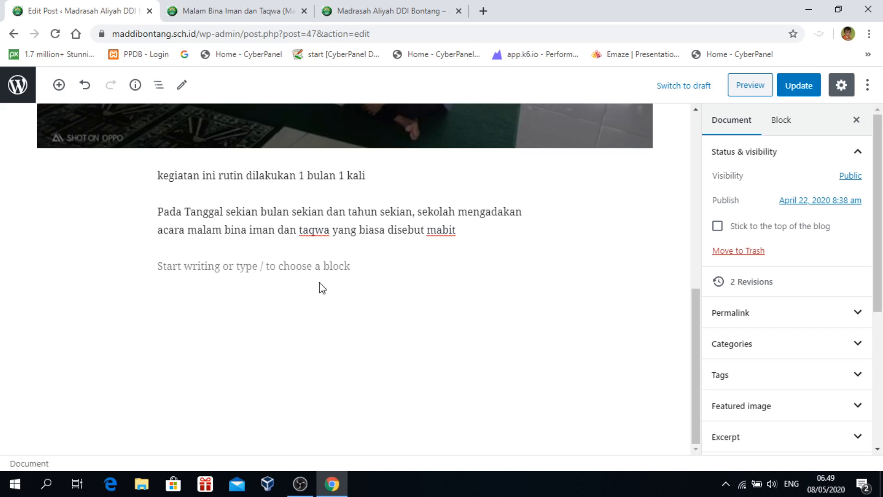
left_click(254, 265)
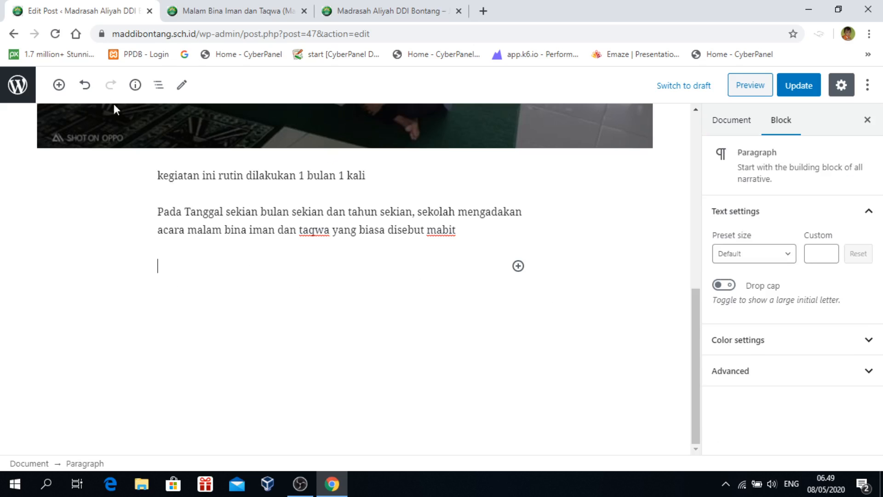
left_click(57, 86)
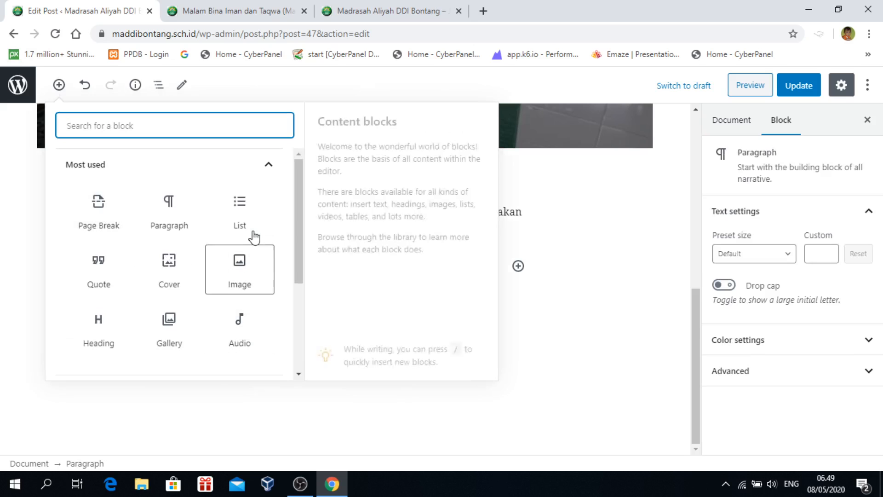
scroll(258, 252, "down", 2)
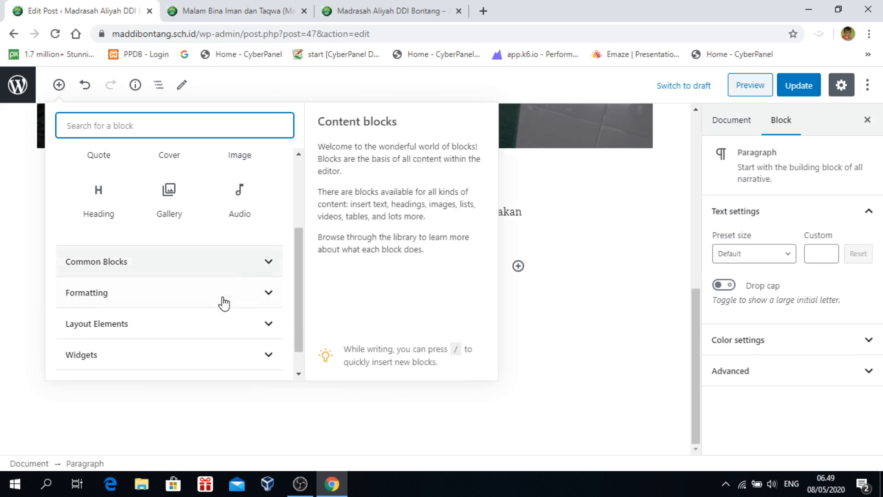
scroll(271, 291, "down", 1)
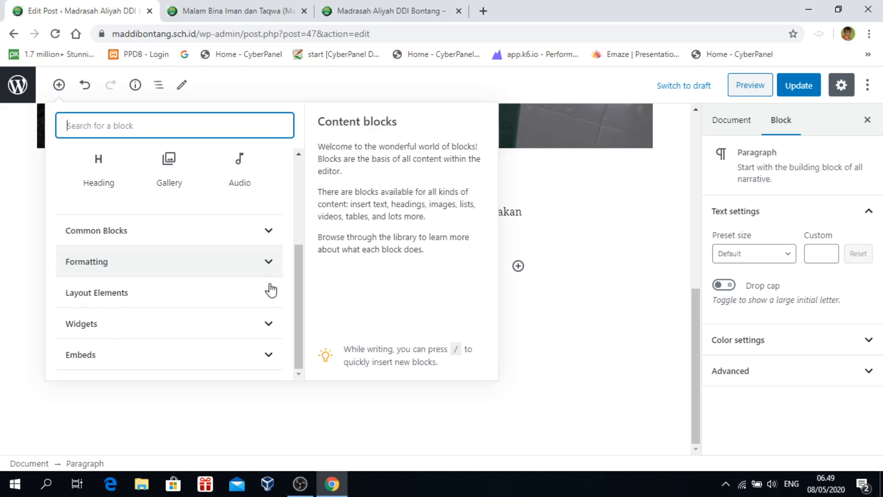
left_click(268, 233)
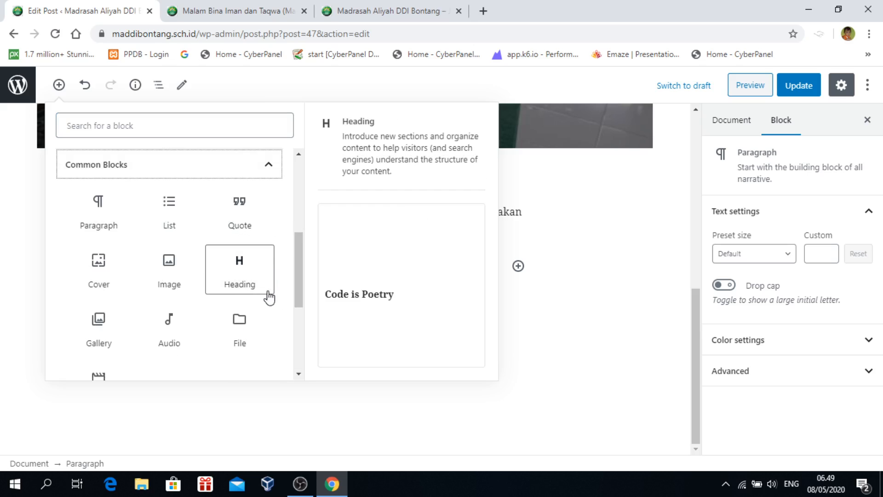
left_click(270, 173)
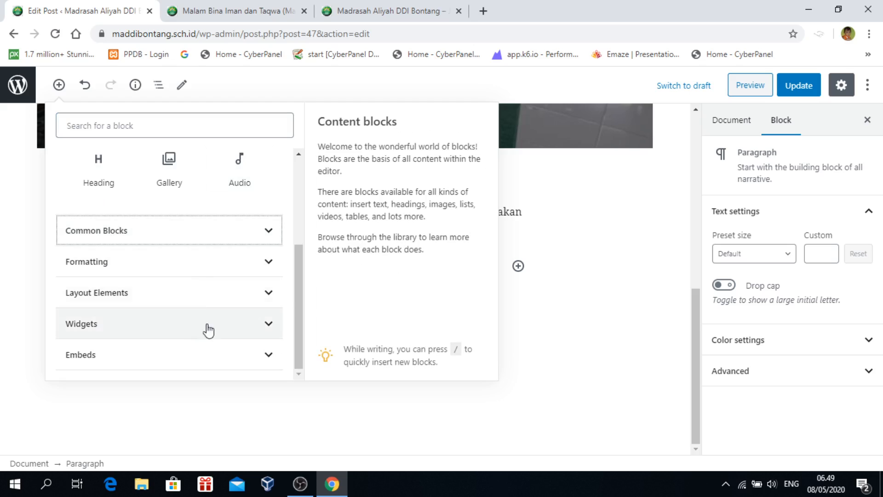
left_click(268, 291)
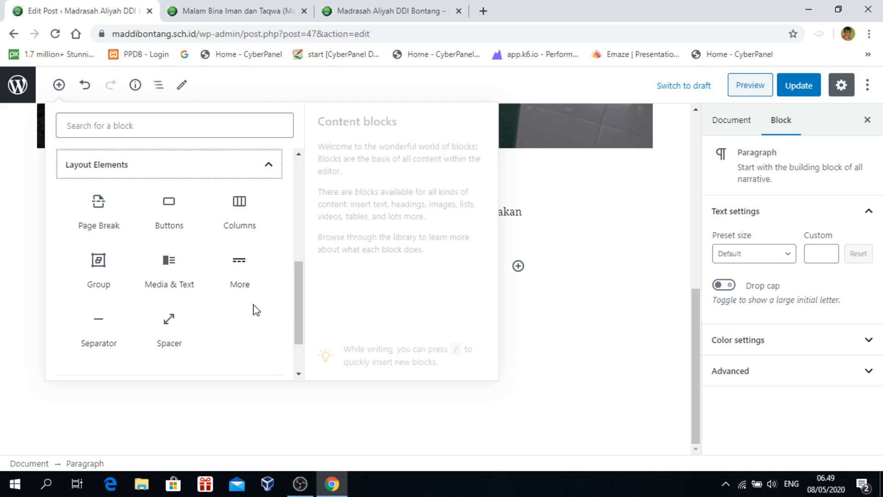
Add a red separator below the mabit paragraph and try its wide and dotted styles
left_click(95, 325)
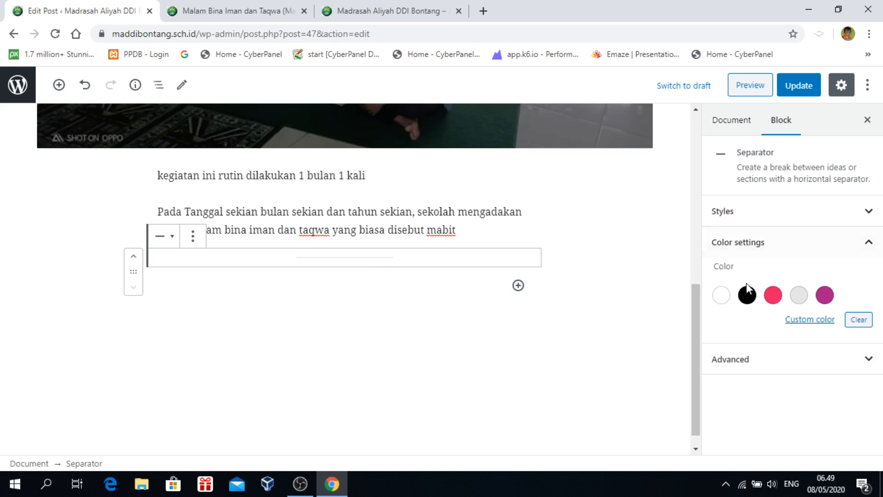
left_click(774, 296)
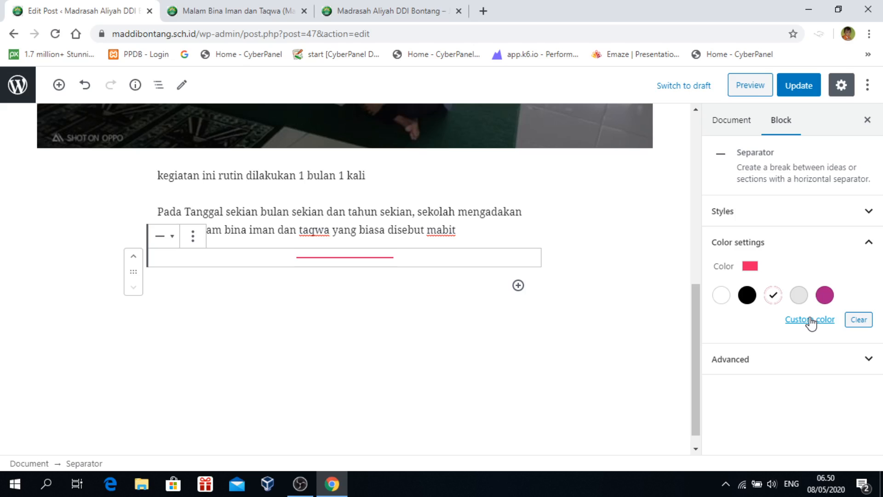
left_click(868, 210)
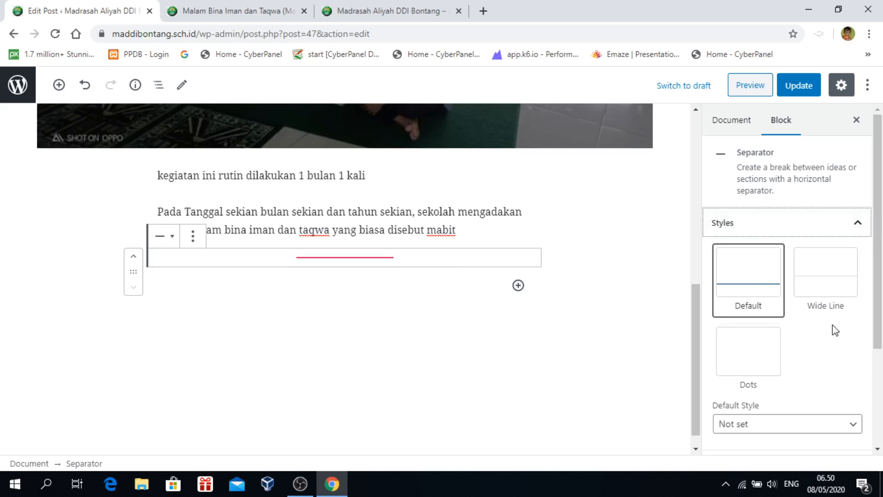
left_click(827, 278)
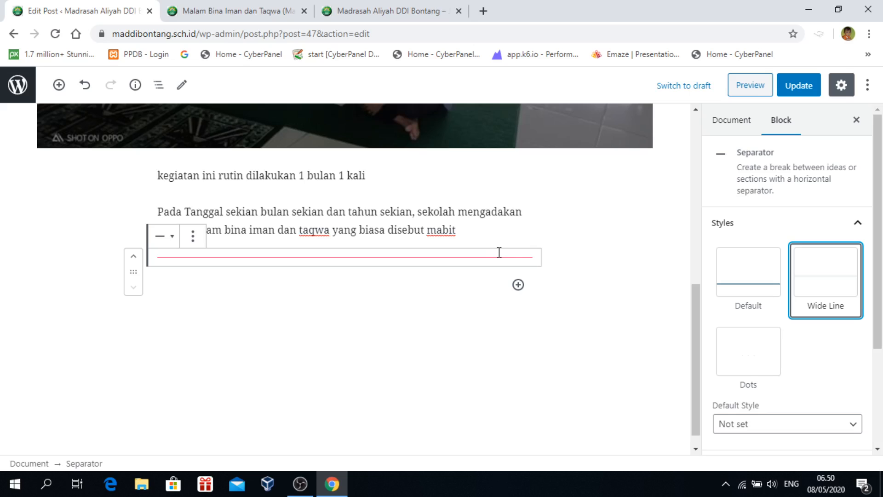
left_click(751, 278)
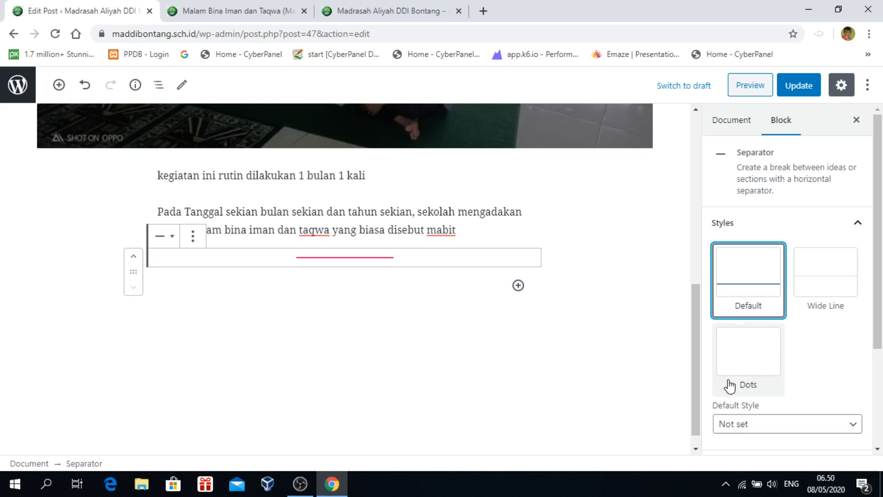
left_click(745, 354)
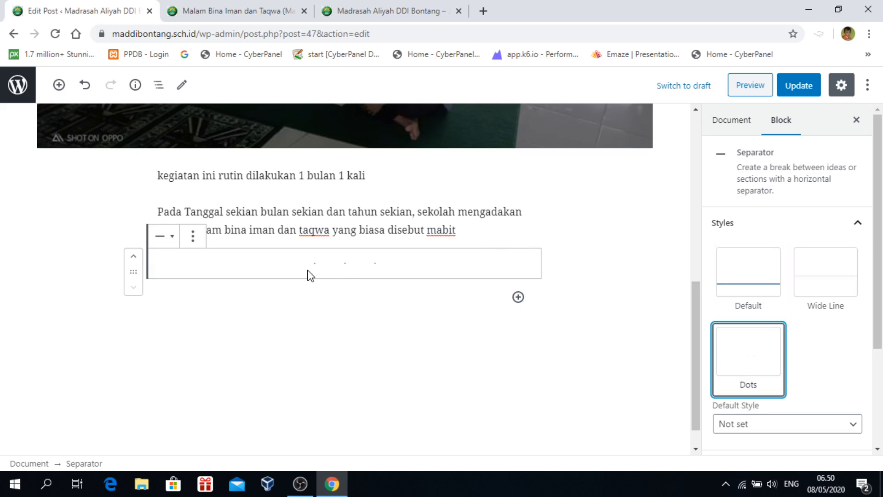
Keep the separator as a default short line and start a new paragraph beneath it
scroll(837, 382, "down", 2)
left_click(850, 363)
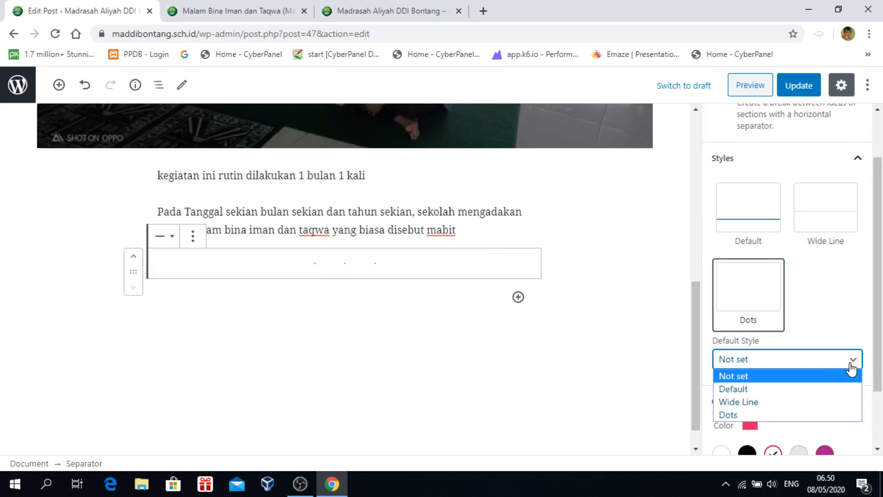
left_click(851, 365)
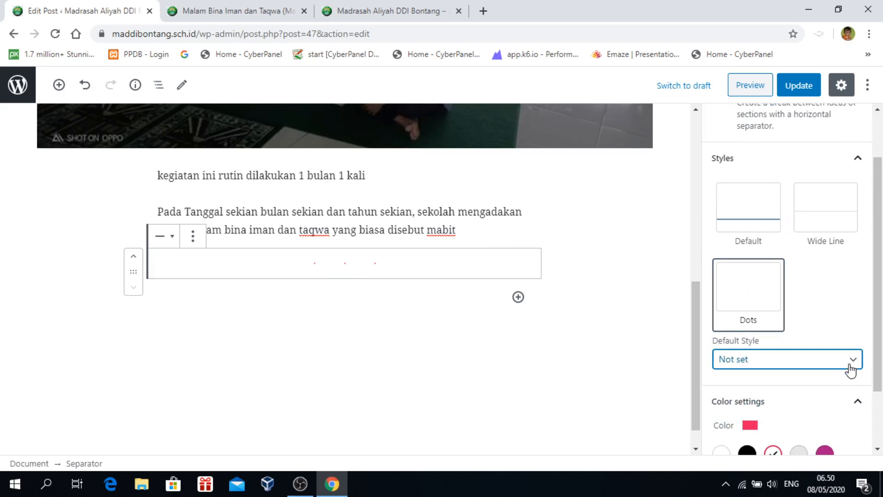
scroll(821, 400, "up", 2)
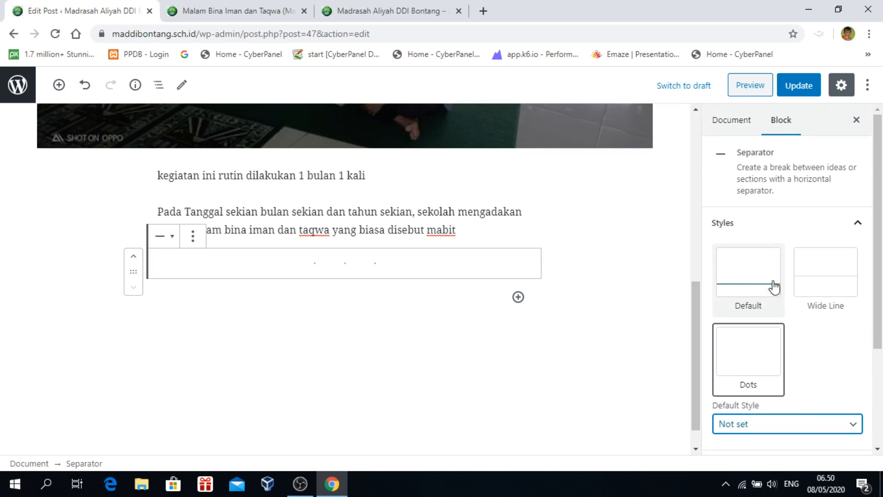
left_click(814, 292)
left_click(738, 308)
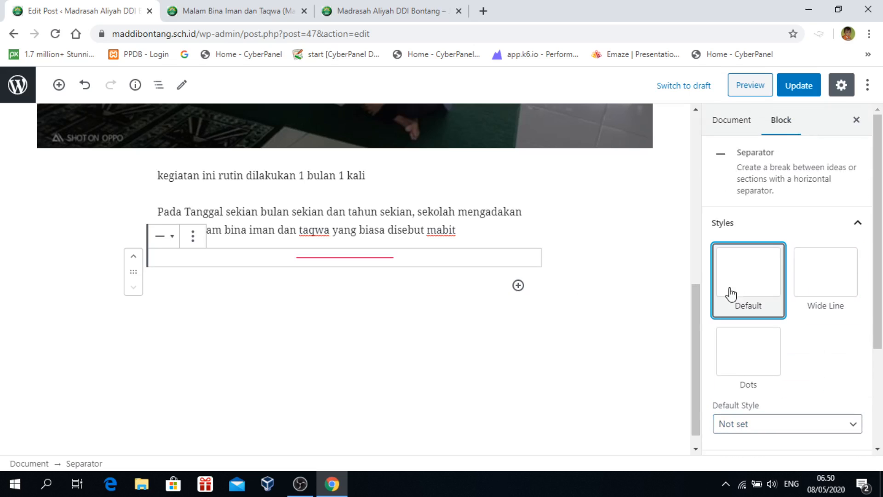
scroll(853, 378, "down", 1)
scroll(853, 378, "down", 2)
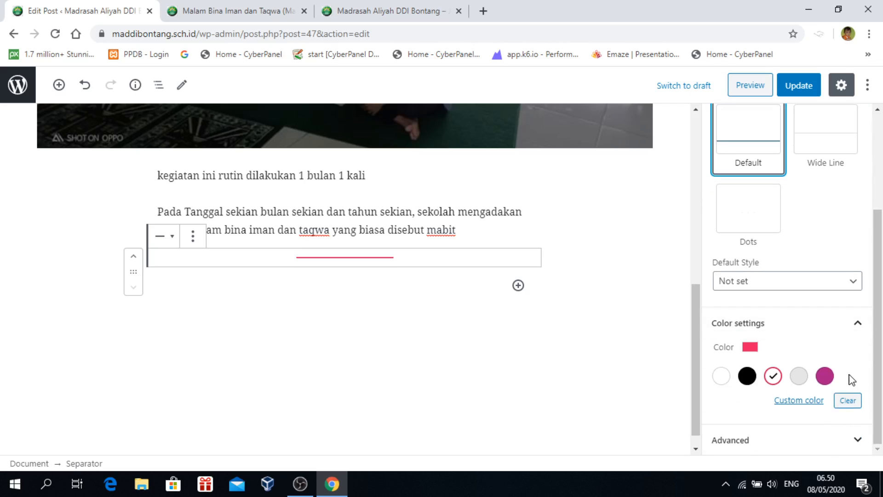
left_click(857, 440)
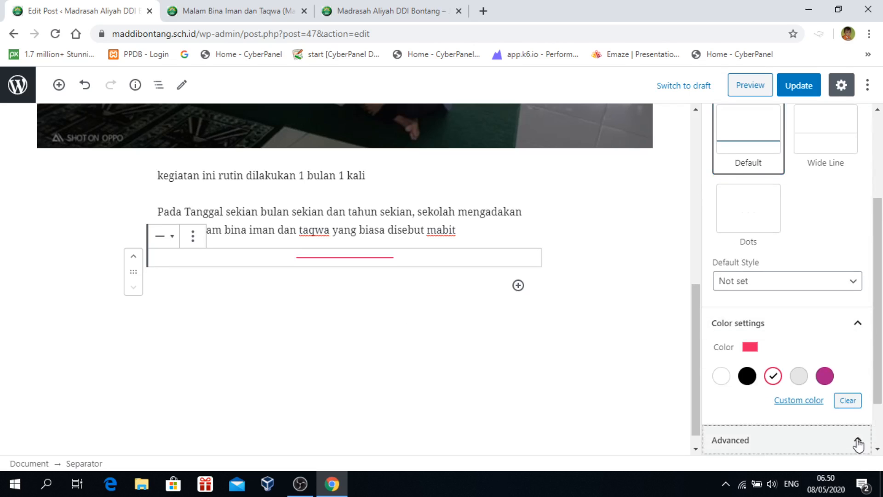
scroll(853, 432, "up", 6)
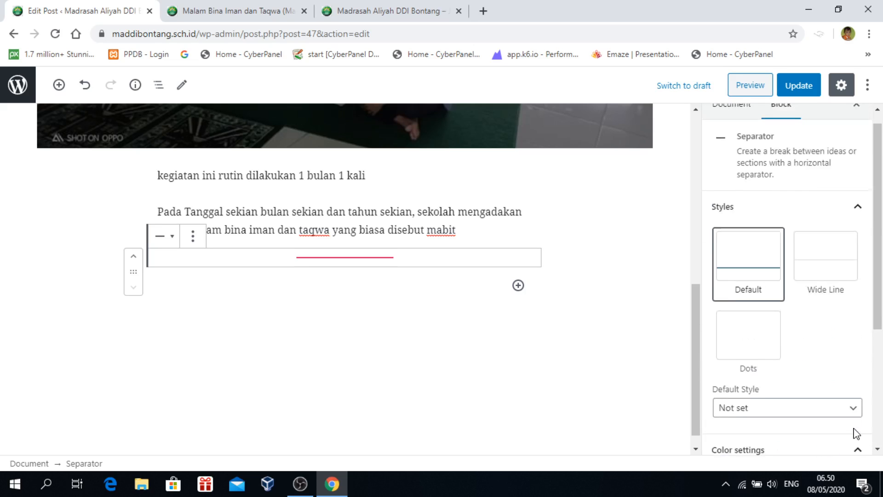
left_click(708, 133)
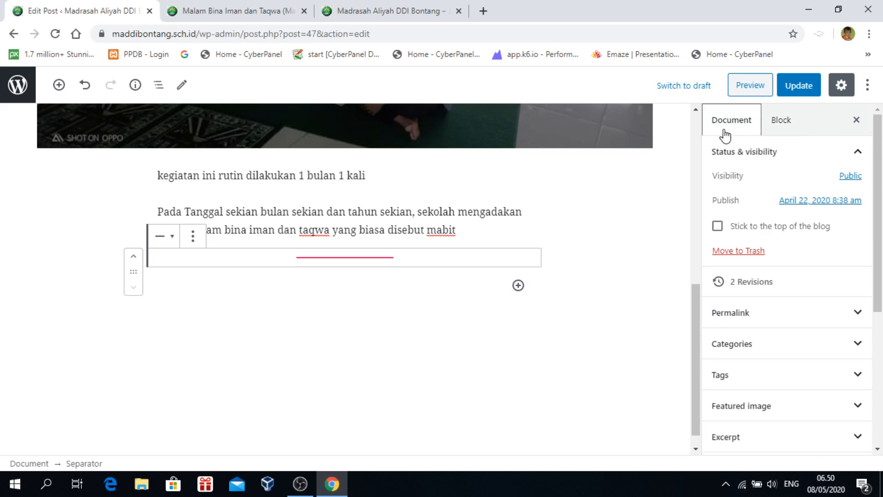
left_click(389, 320)
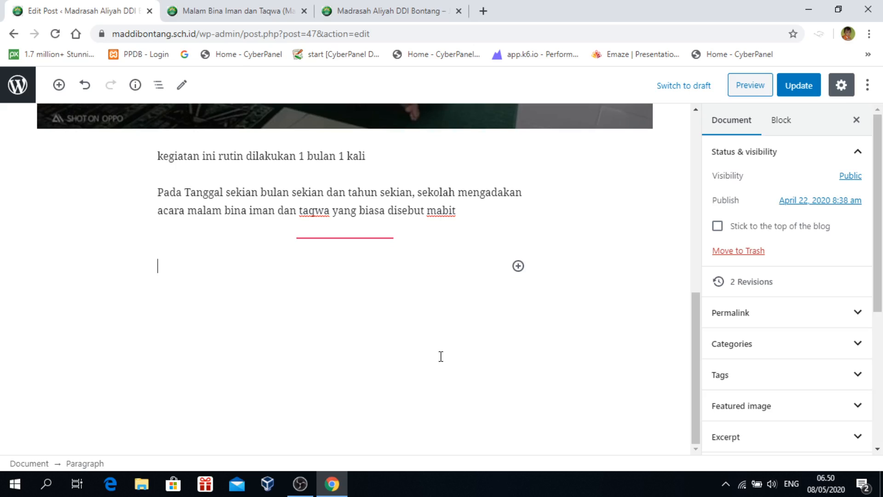
Type 'Galery Kegiatan Mabit' under the separator and insert an empty Gallery block below it
type("Galery")
type(" Kegiatan Ma")
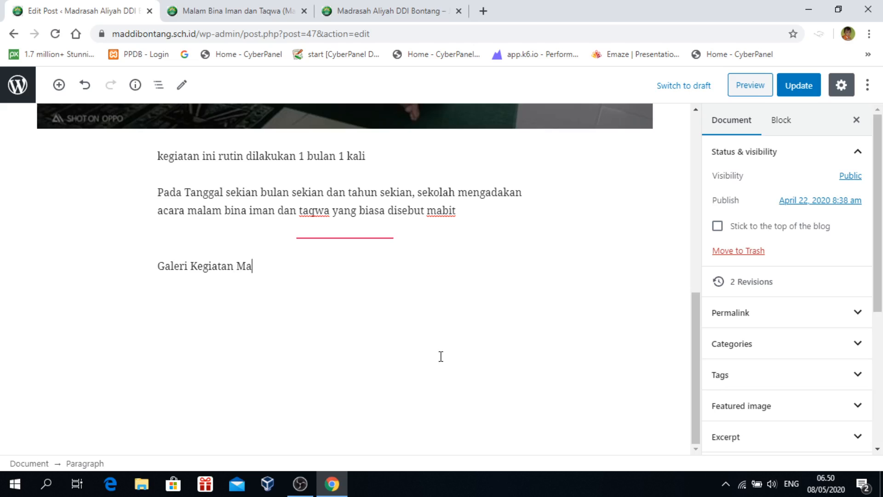
type("bit")
key("Return")
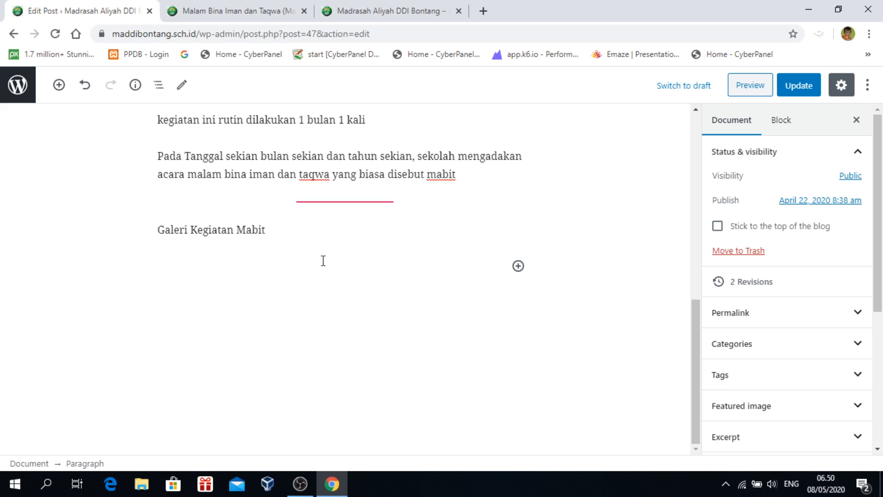
left_click(59, 85)
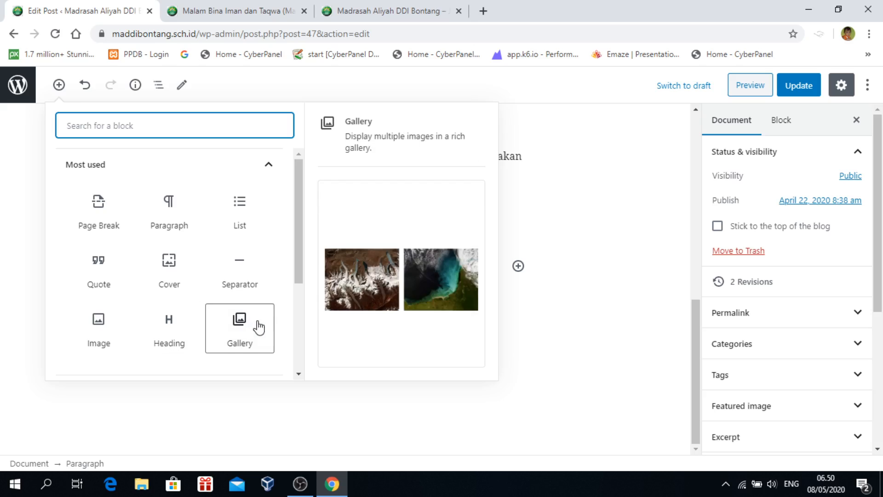
left_click_drag(296, 239, 252, 295)
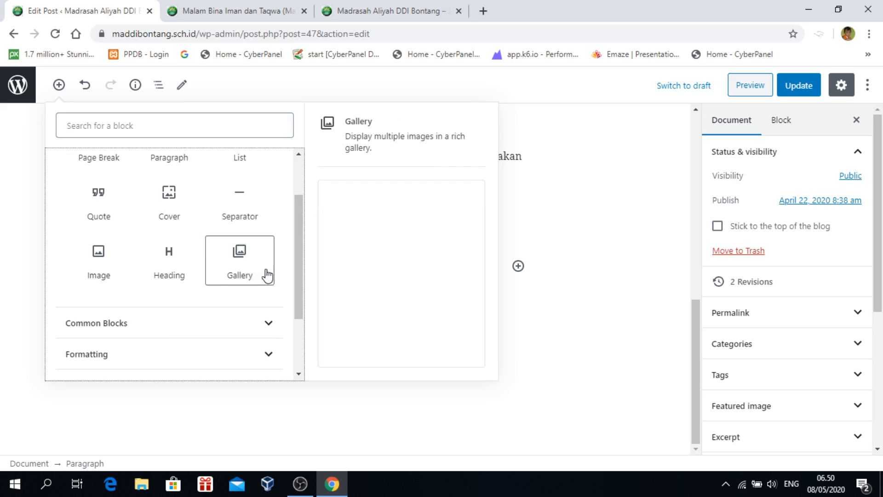
left_click(233, 268)
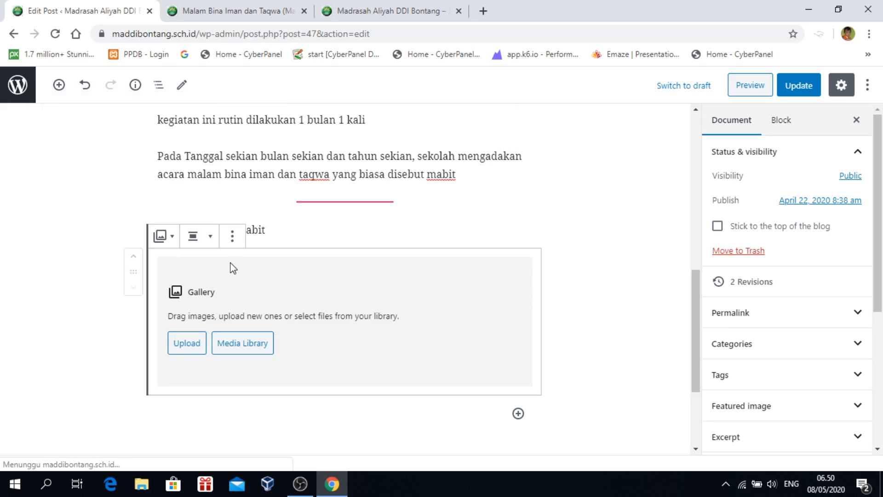
Pick the crowded-classroom photo and the students-on-the-floor photo from the media library as a new gallery
left_click(260, 351)
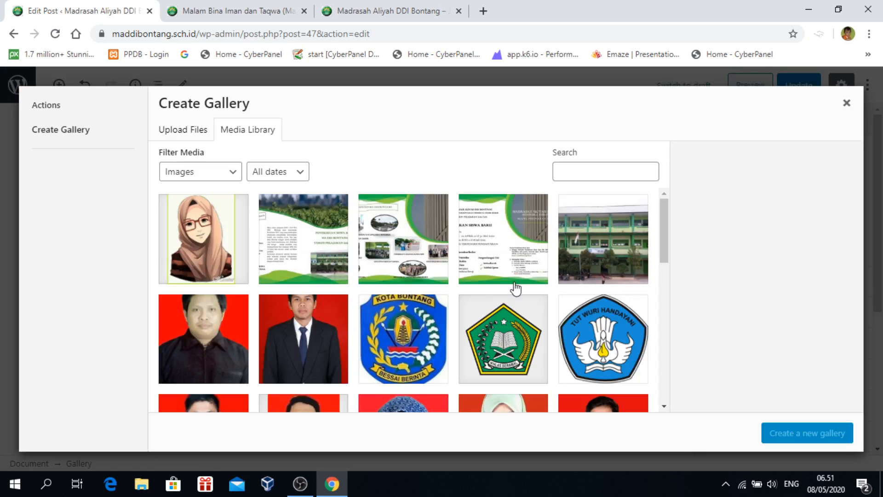
scroll(557, 291, "down", 7)
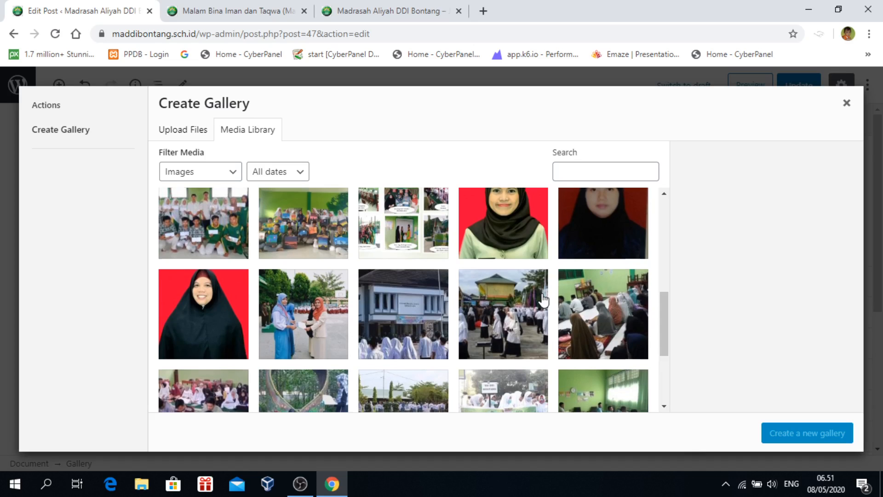
scroll(544, 299, "down", 2)
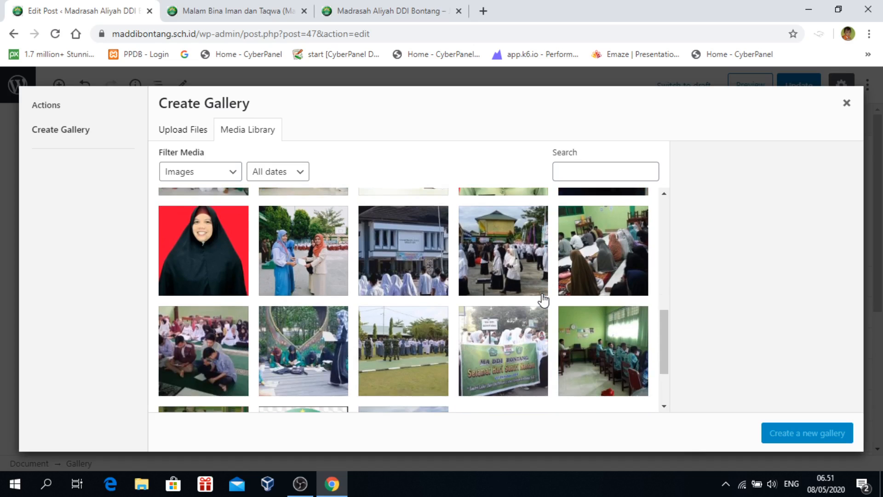
left_click(626, 244)
left_click(216, 353)
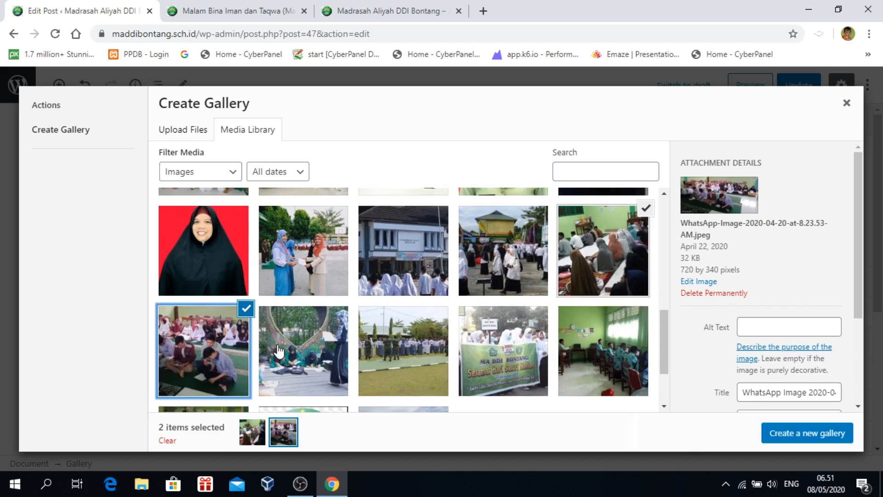
scroll(341, 345, "down", 2)
scroll(343, 344, "up", 5)
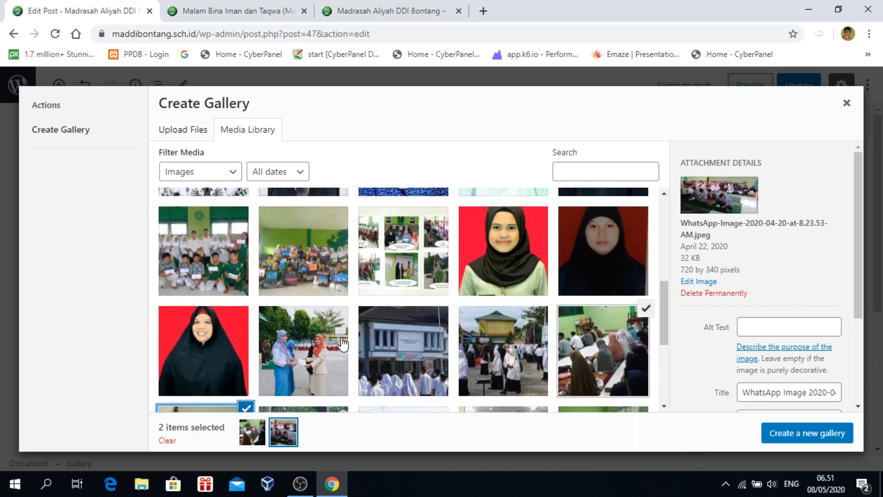
scroll(343, 344, "up", 3)
scroll(343, 344, "down", 4)
scroll(342, 344, "down", 2)
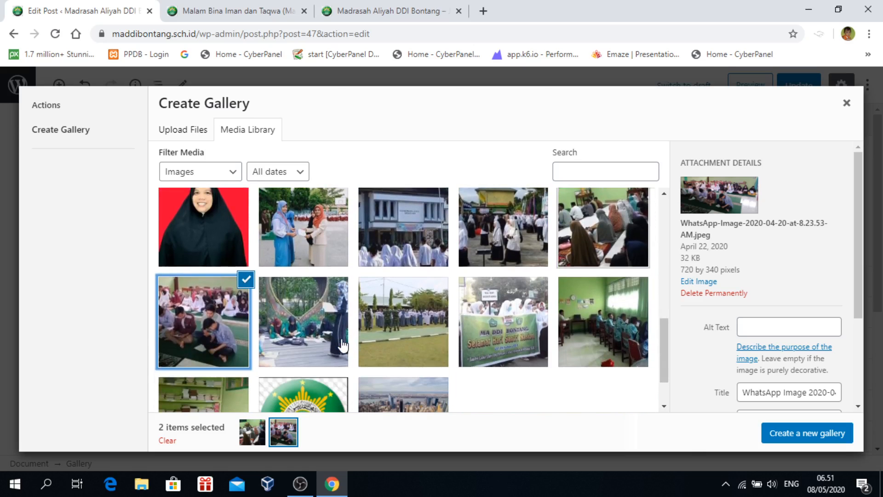
left_click(198, 133)
left_click(250, 132)
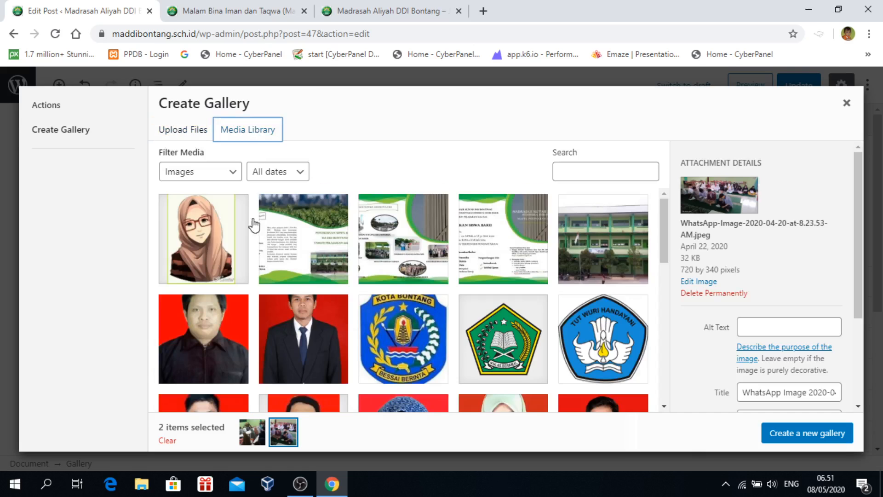
scroll(598, 349, "down", 10)
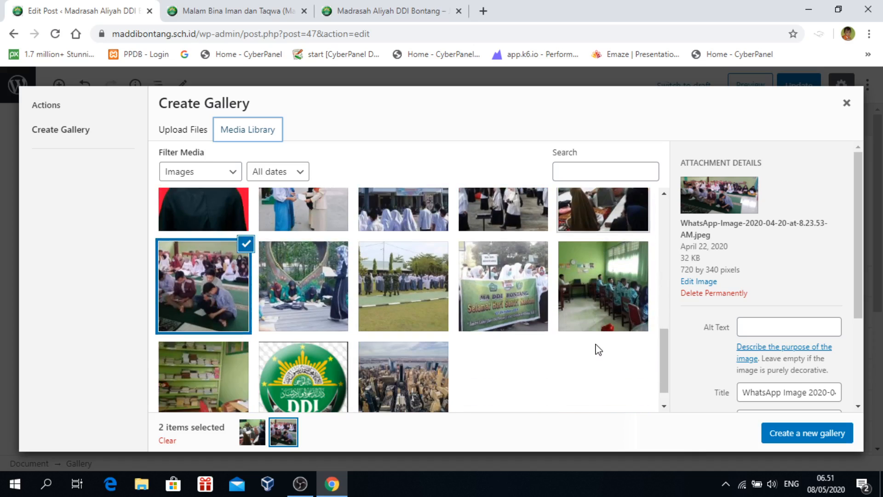
scroll(595, 349, "up", 1)
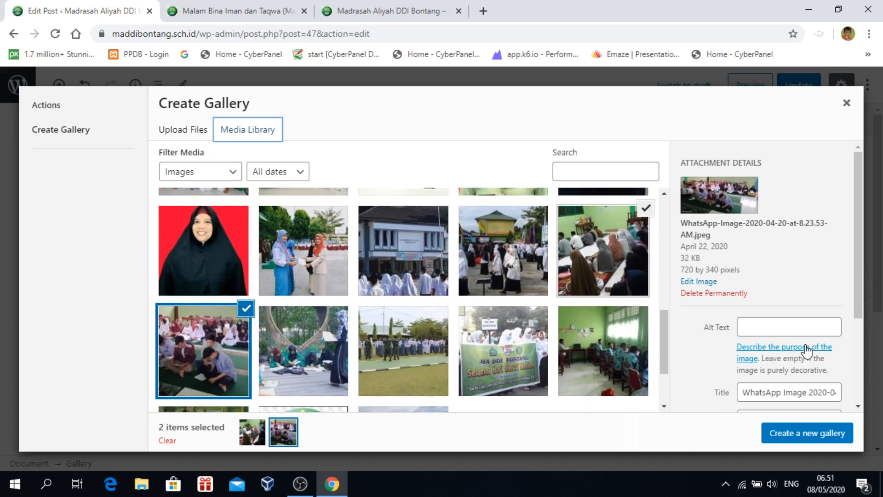
scroll(805, 346, "down", 2)
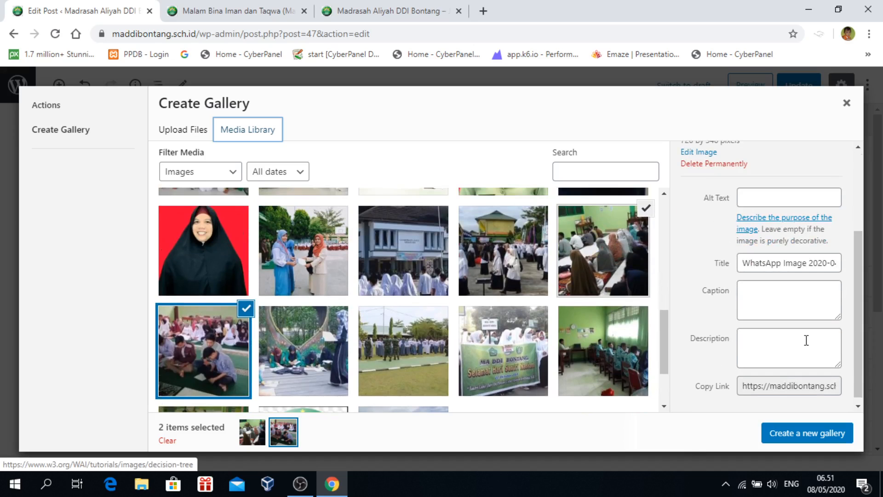
left_click(792, 437)
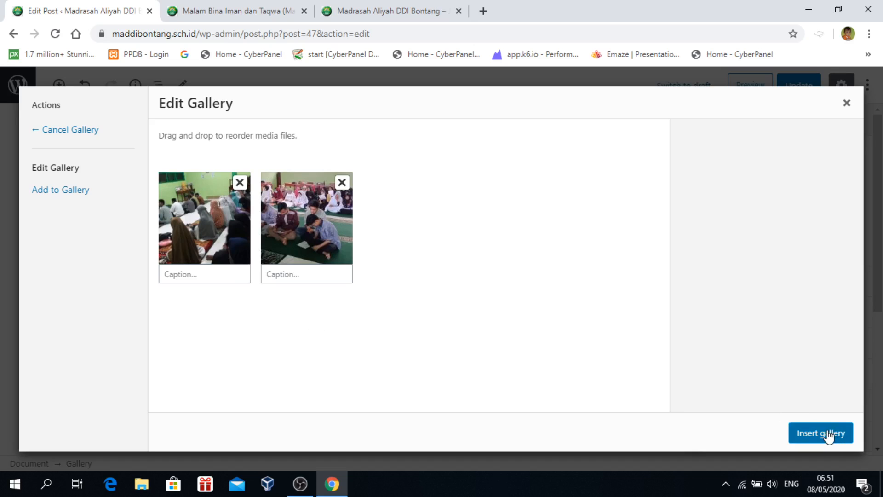
Caption the two gallery photos 'mabit -1' and 'mabit -2'
left_click(181, 274)
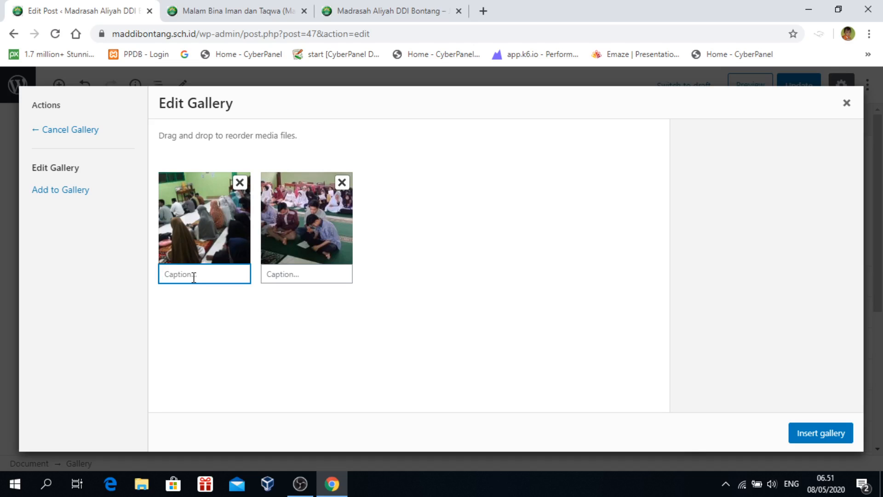
type("Mabit")
left_click(282, 276)
type("ma")
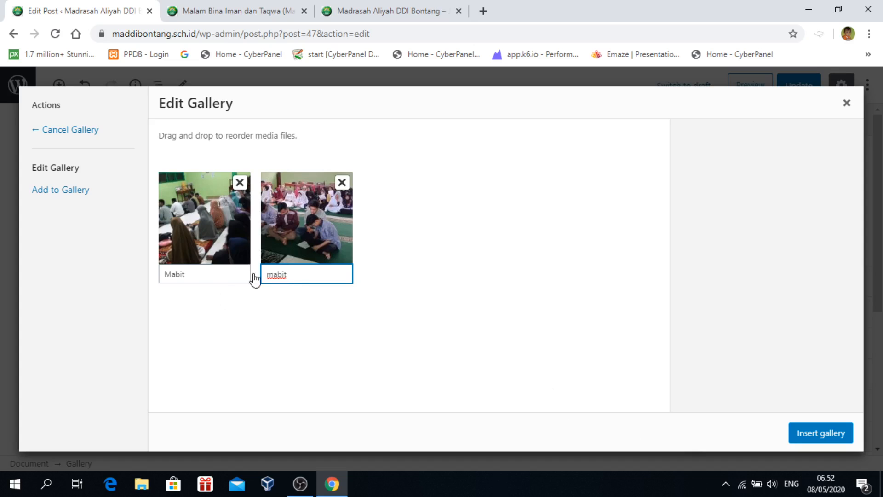
left_click_drag(171, 273, 154, 276)
type("m")
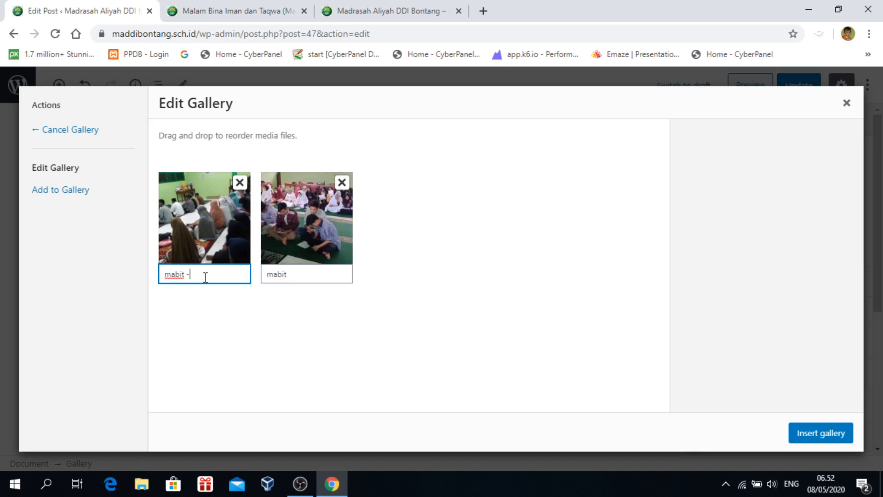
left_click(303, 274)
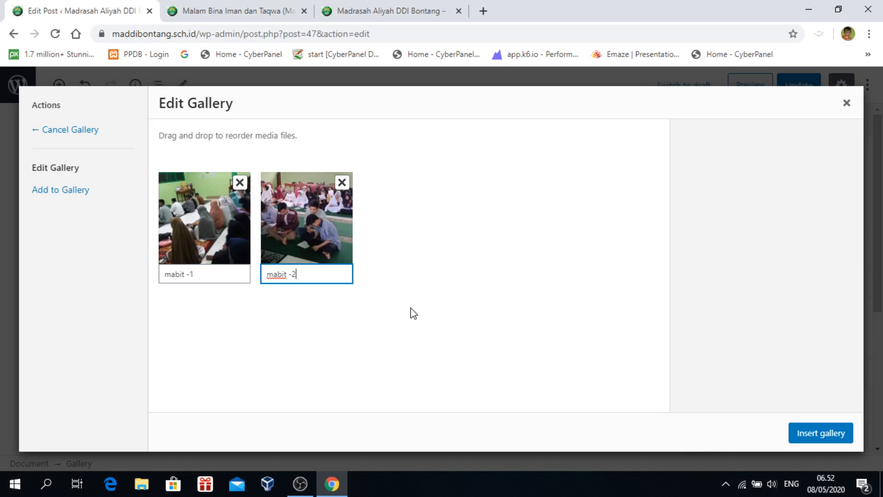
Insert the captioned gallery into the post and deselect it
left_click(797, 435)
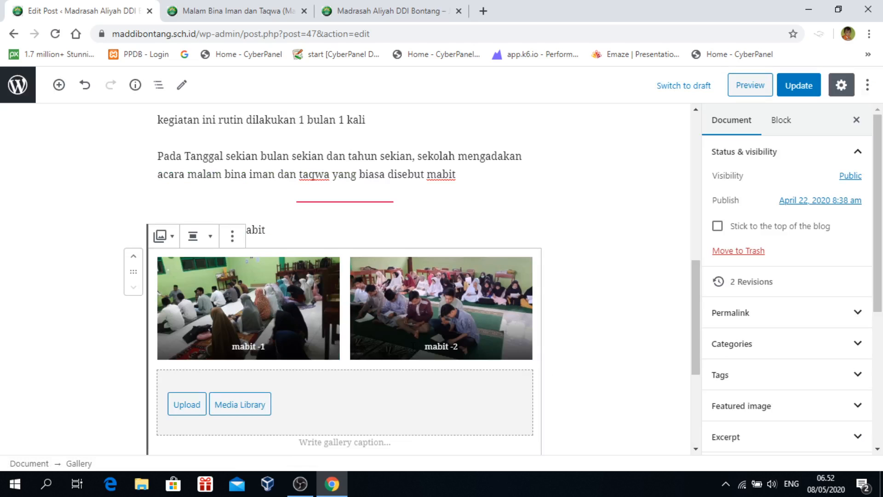
scroll(601, 306, "down", 2)
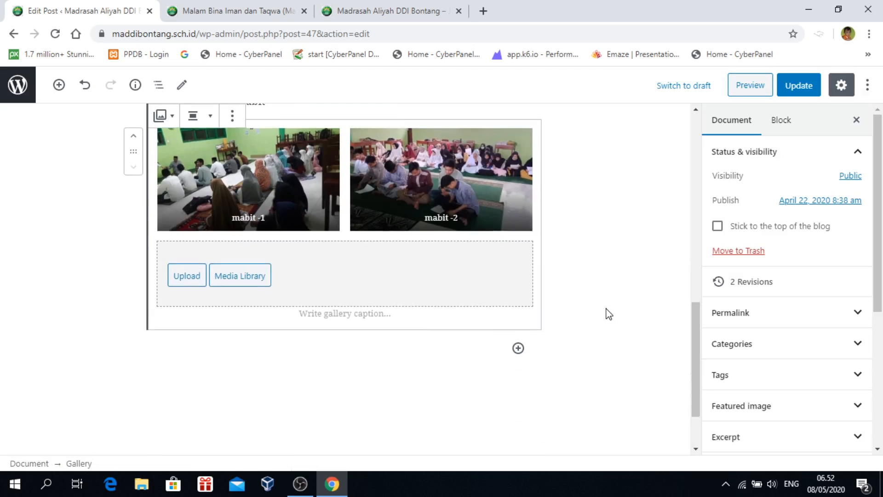
scroll(601, 306, "up", 2)
left_click(604, 311)
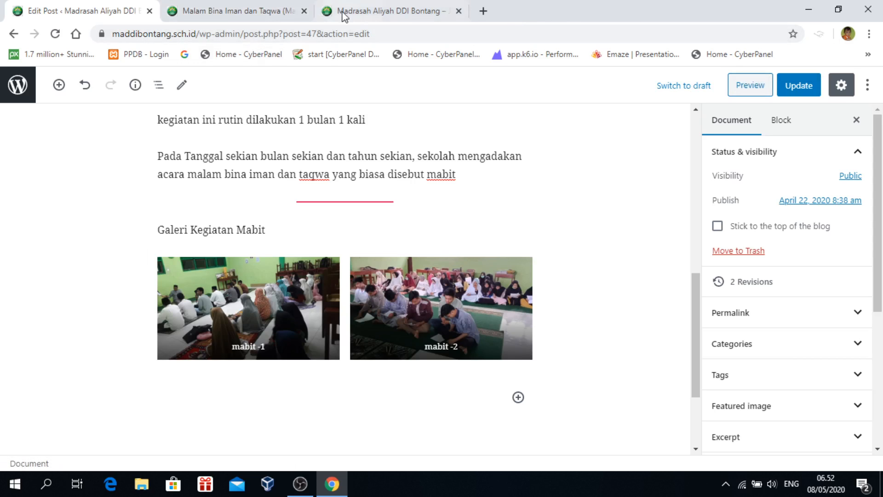
Replace the outdated preview with a fresh one, scroll through the gallery, then close it
left_click(238, 13)
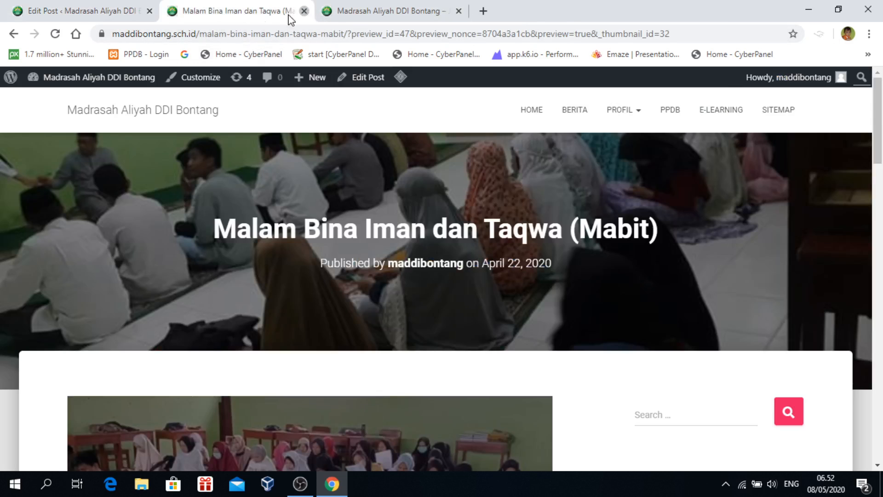
left_click(304, 11)
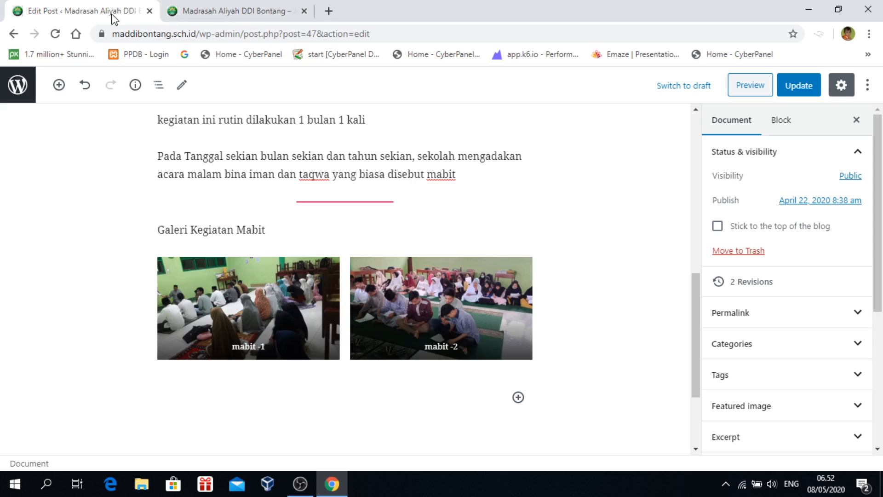
left_click(747, 86)
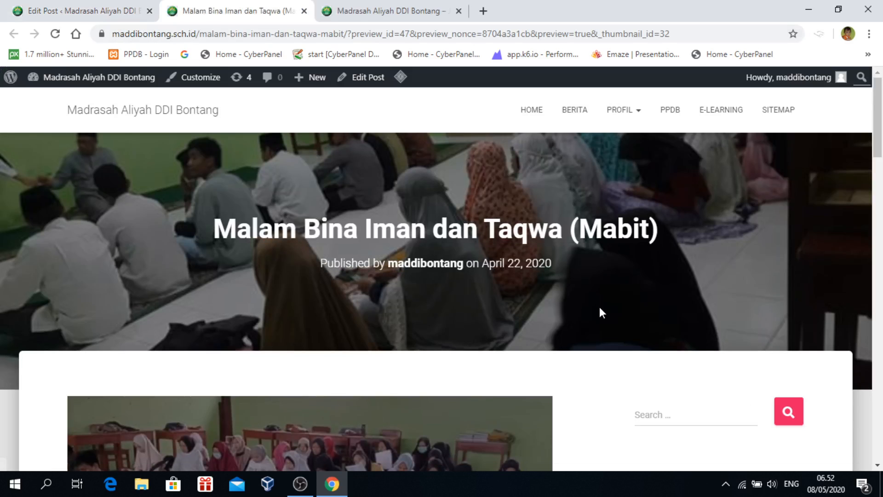
scroll(623, 244, "down", 6)
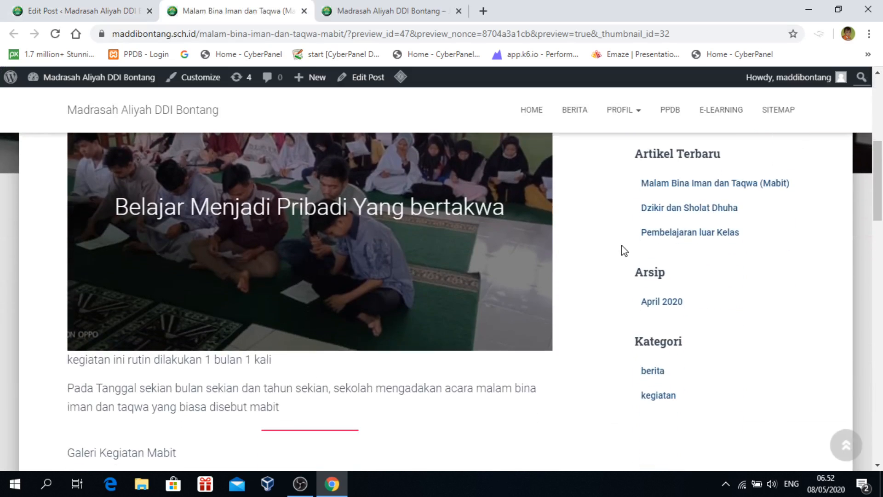
scroll(621, 249, "up", 3)
scroll(377, 295, "down", 4)
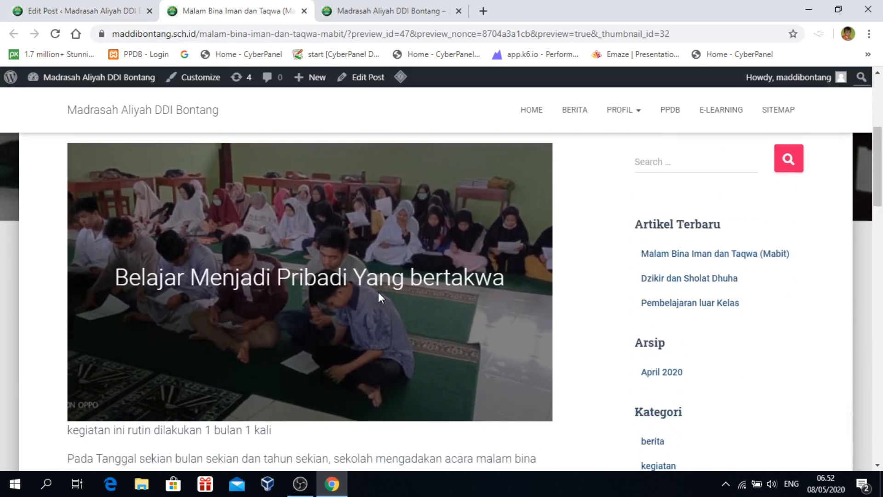
scroll(368, 327, "down", 1)
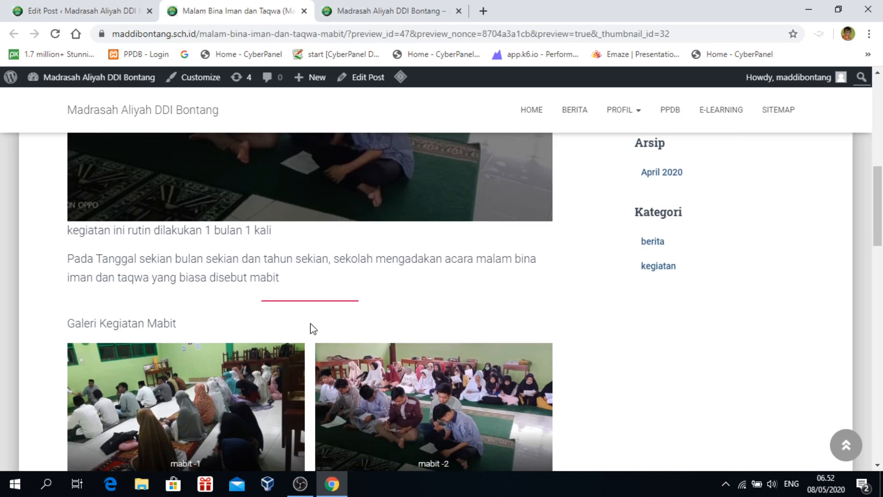
scroll(397, 320, "up", 4)
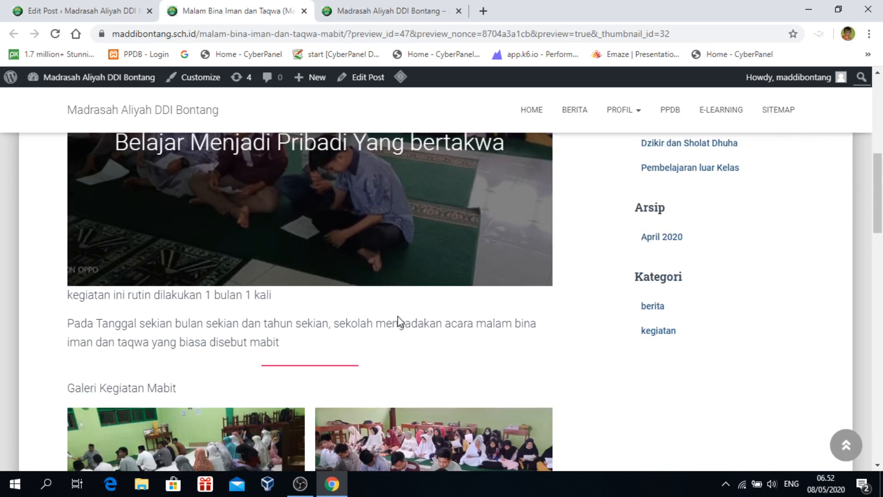
scroll(398, 320, "down", 4)
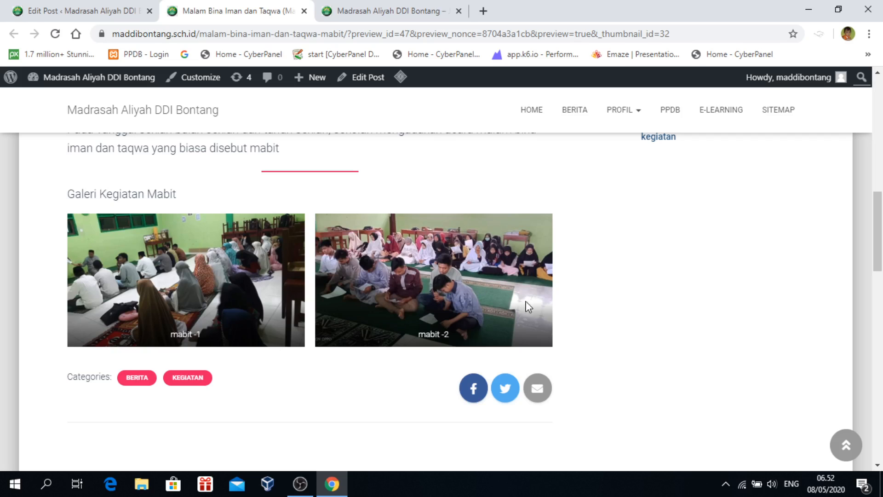
left_click(303, 10)
Center the 'Galeri Kegiatan Mabit' line and make it bold
left_click(237, 295)
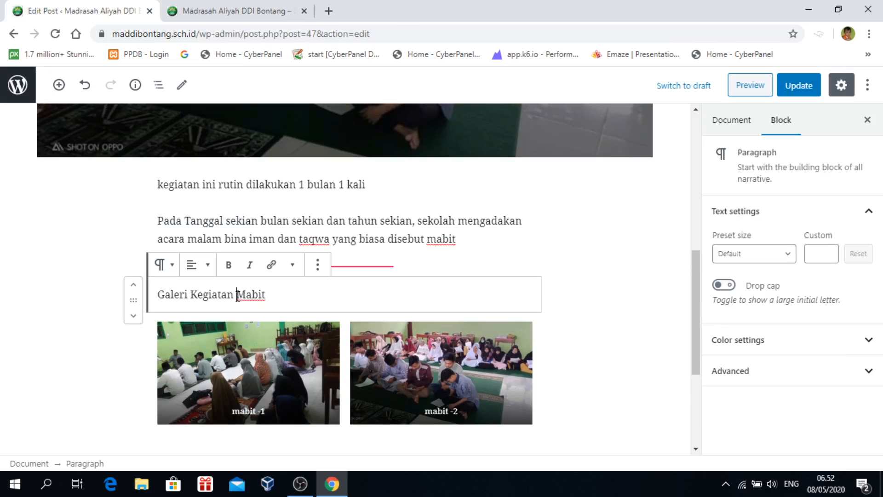
left_click(193, 265)
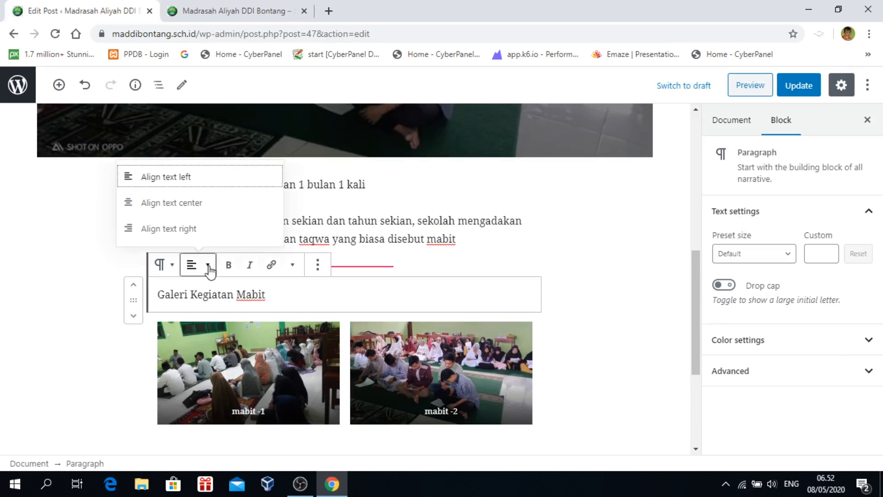
left_click(185, 203)
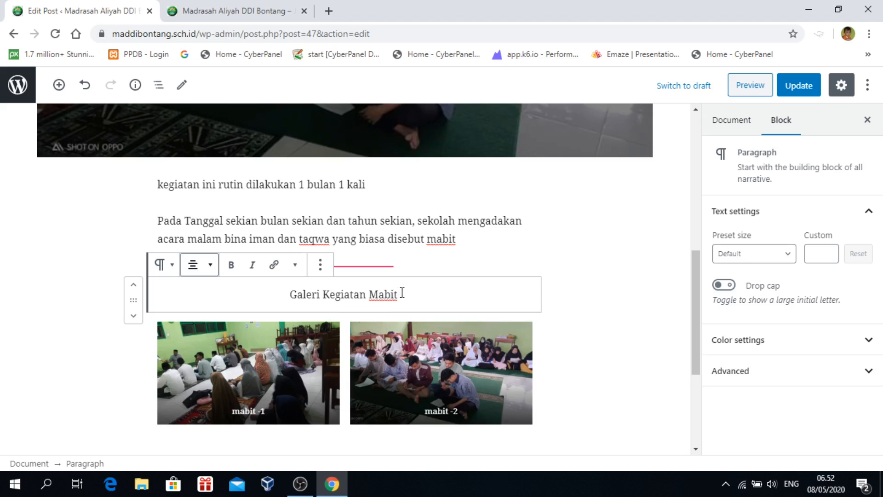
left_click_drag(402, 292, 210, 289)
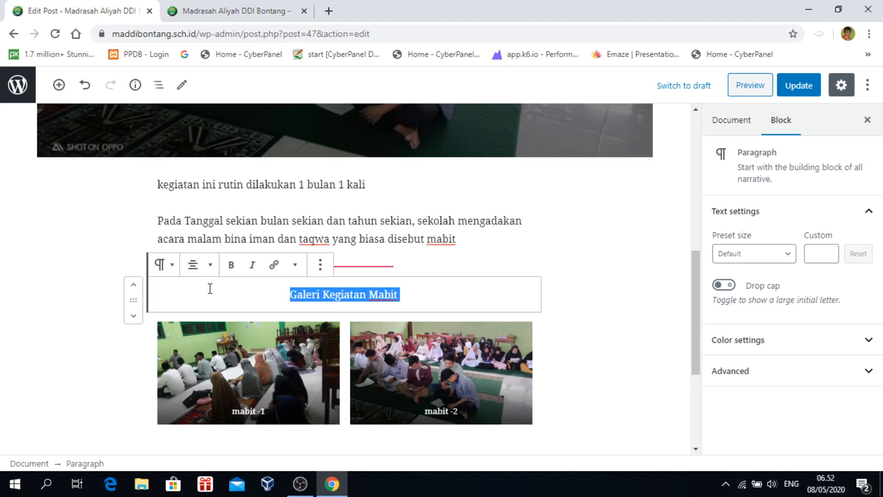
left_click(231, 266)
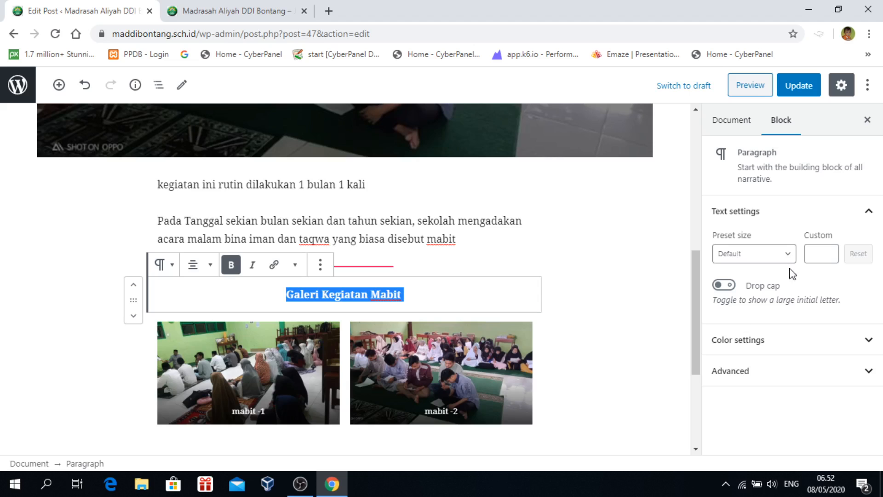
Set the heading to the Large preset size, then reduce it to a custom size of 28
left_click(788, 254)
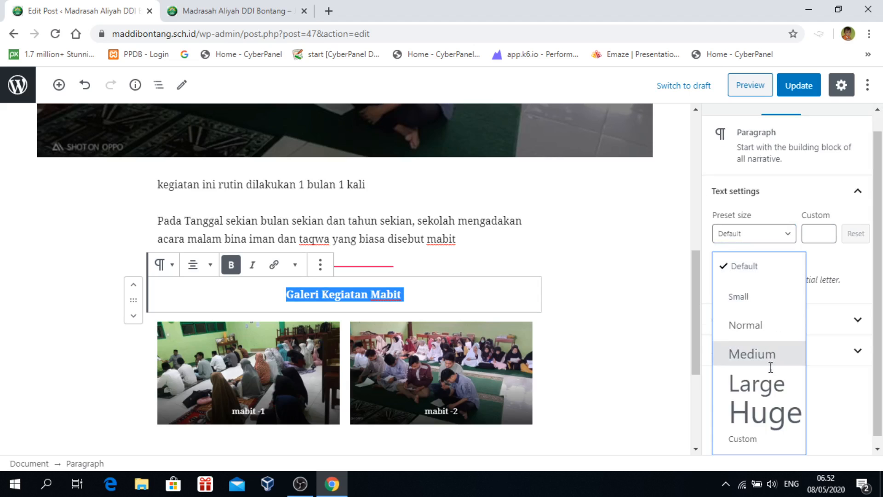
left_click(767, 386)
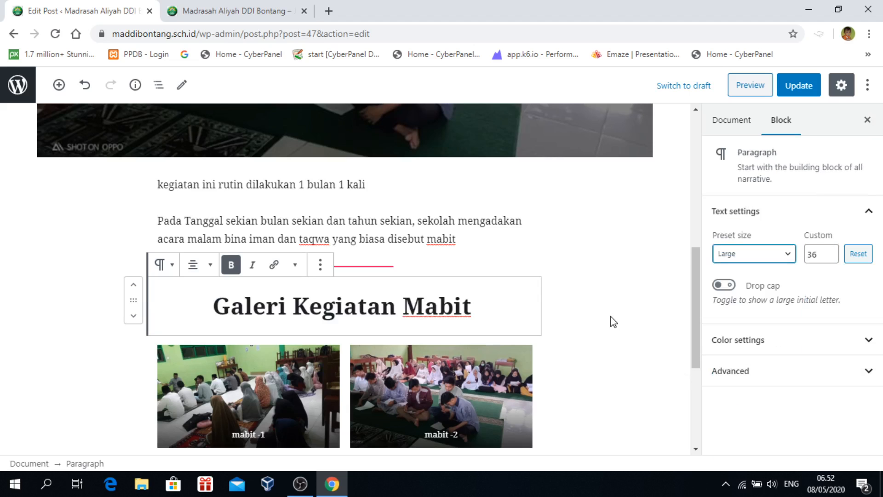
left_click(554, 331)
scroll(554, 331, "down", 2)
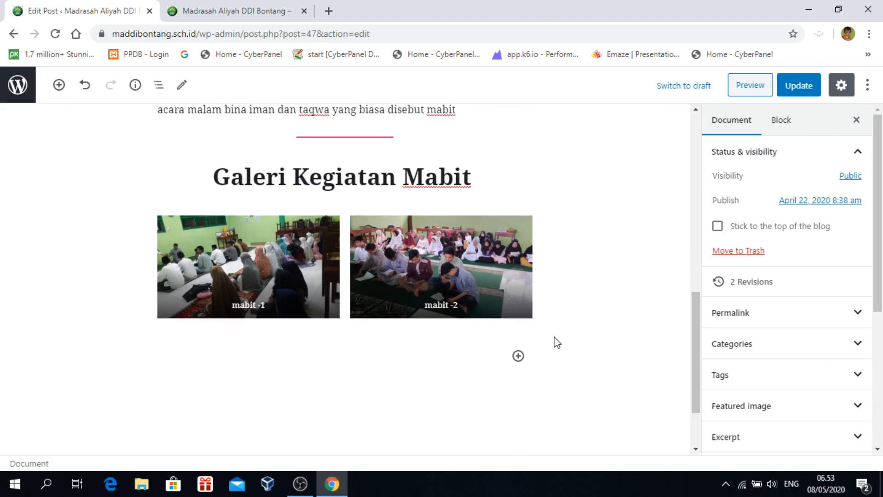
scroll(544, 325, "up", 1)
left_click(425, 243)
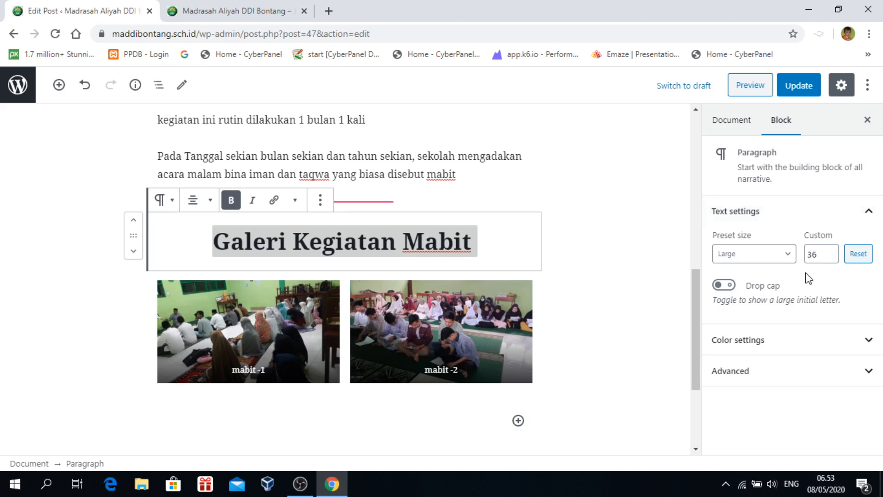
left_click(831, 256)
left_click(831, 256)
left_click(831, 257)
left_click(831, 257)
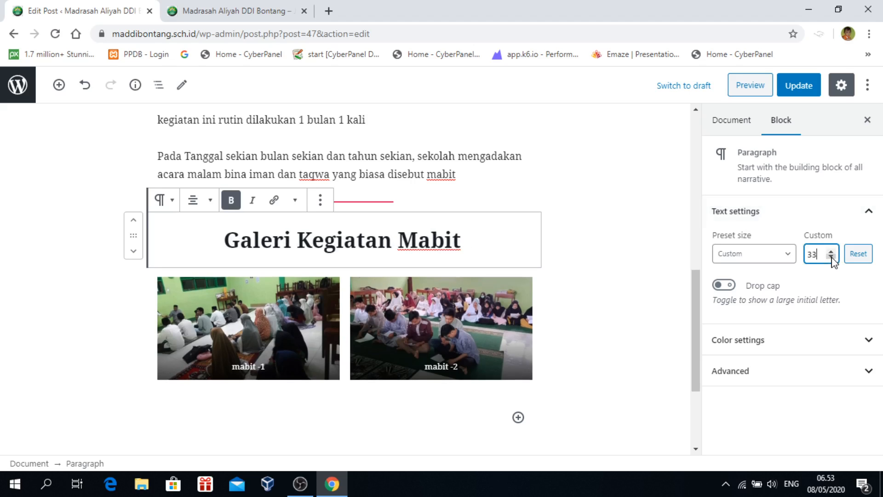
left_click(831, 256)
left_click(831, 257)
left_click(831, 257)
left_click(831, 256)
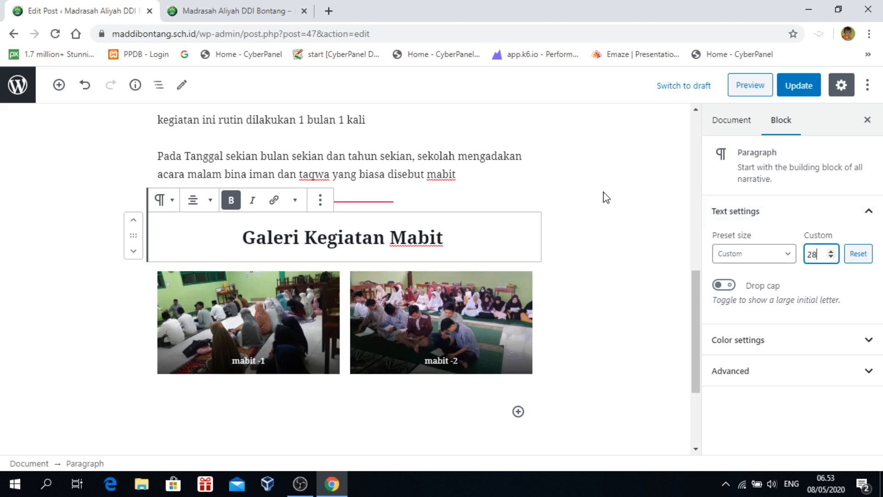
left_click(569, 275)
scroll(567, 279, "up", 4)
scroll(564, 284, "down", 4)
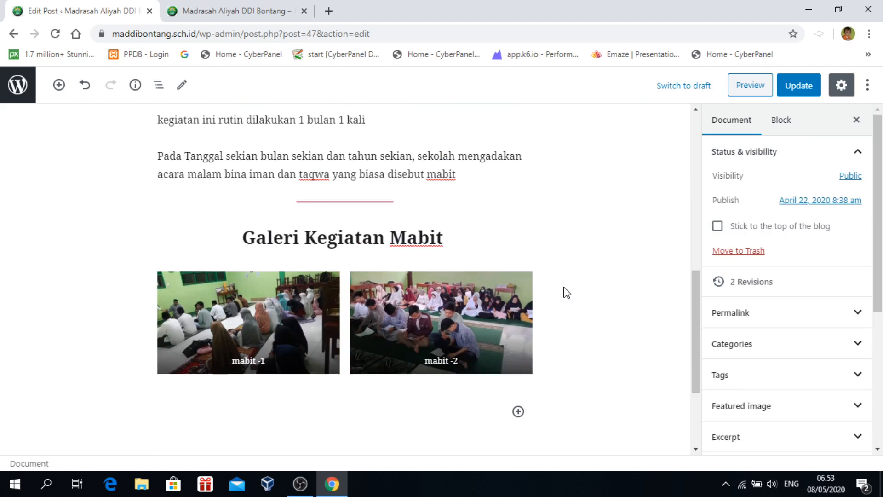
scroll(340, 275, "down", 3)
scroll(257, 283, "up", 9)
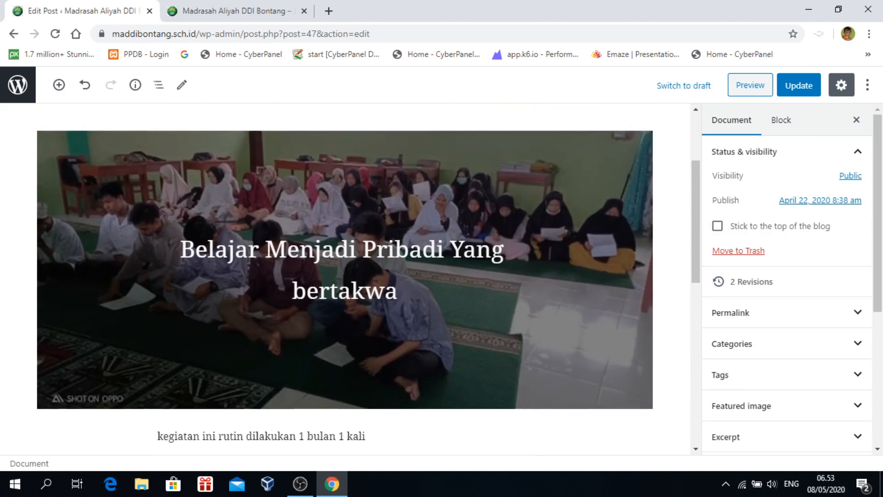
scroll(251, 285, "down", 7)
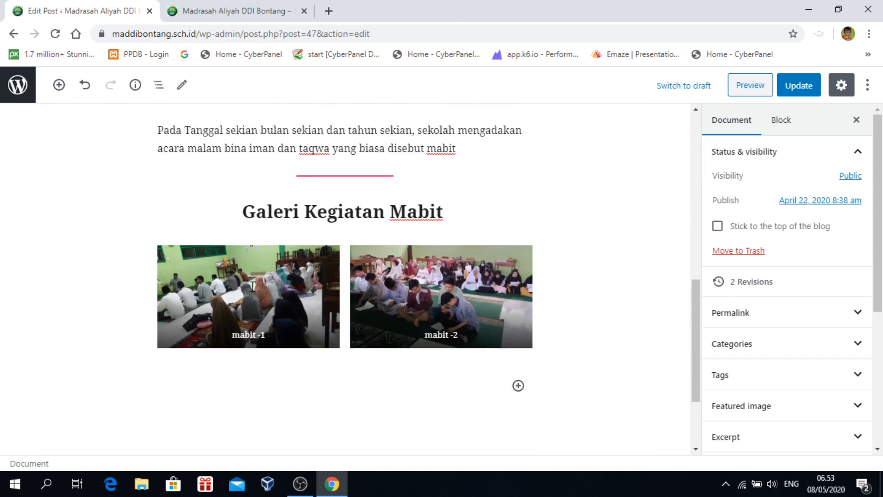
scroll(252, 286, "up", 10)
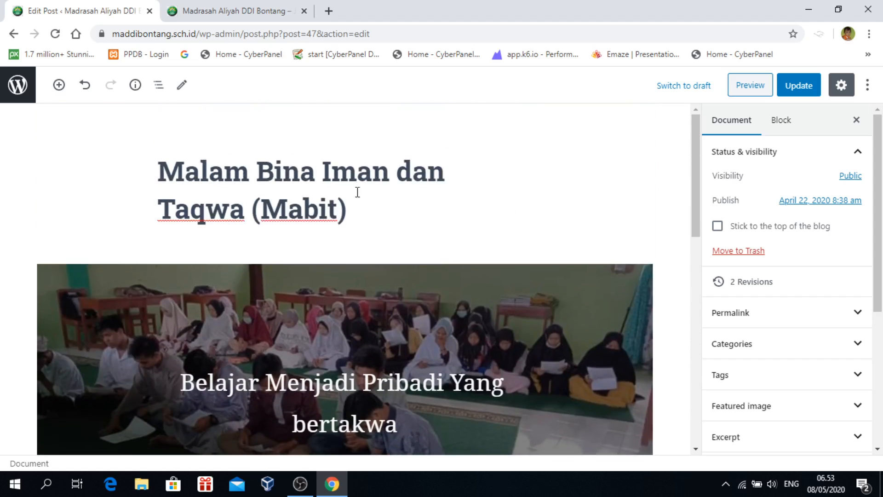
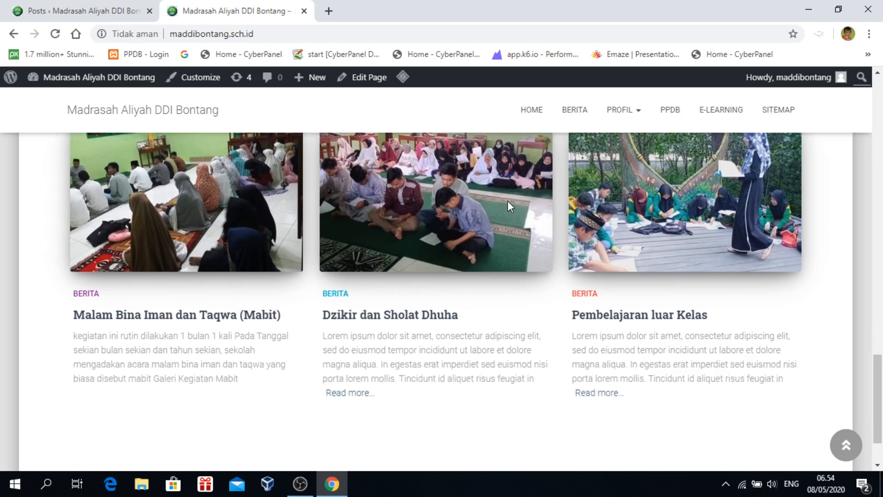
Open the Malam Bina Iman dan Taqwa (Mabit) post from the posts page
scroll(103, 243, "up", 1)
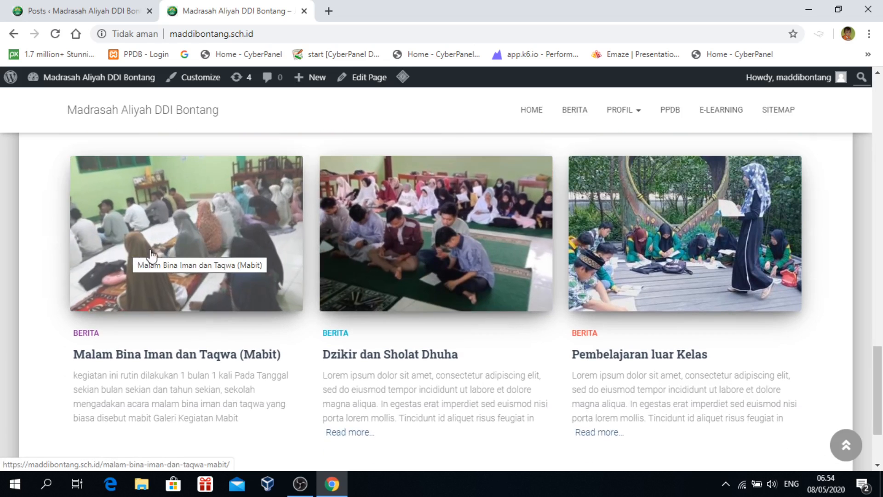
Scroll through the Mabit post and its gallery, then close it to return to the Posts list
scroll(282, 305, "down", 2)
scroll(188, 240, "up", 2)
left_click(189, 241)
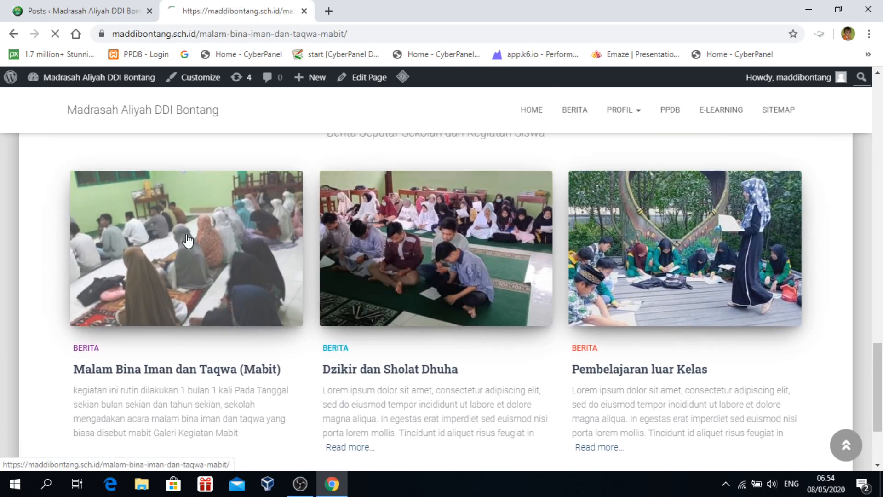
scroll(581, 244, "down", 5)
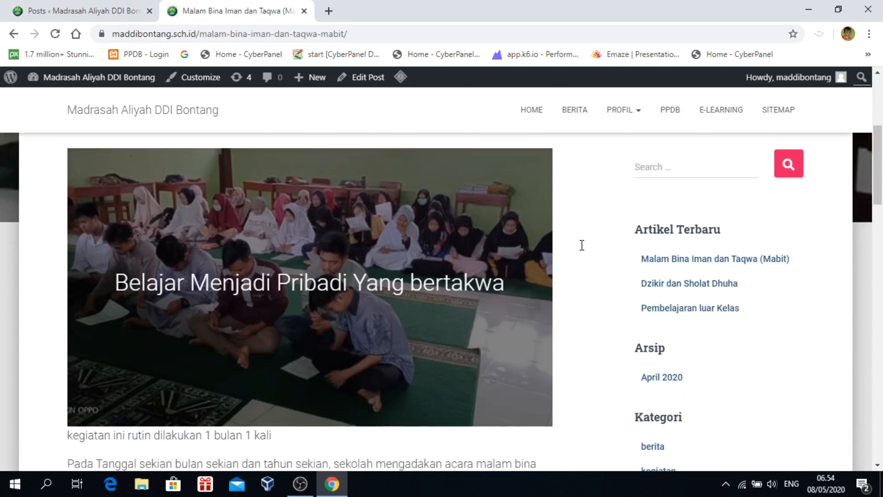
scroll(544, 222, "up", 2)
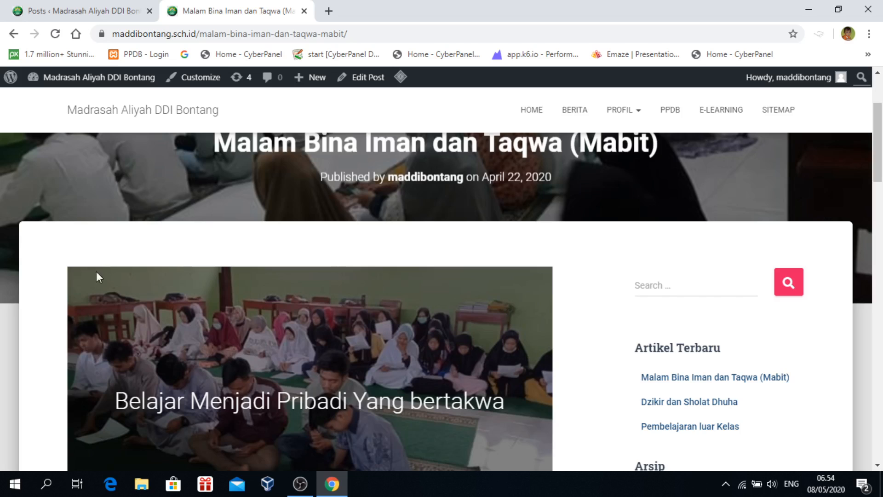
scroll(573, 292, "down", 9)
scroll(574, 291, "down", 1)
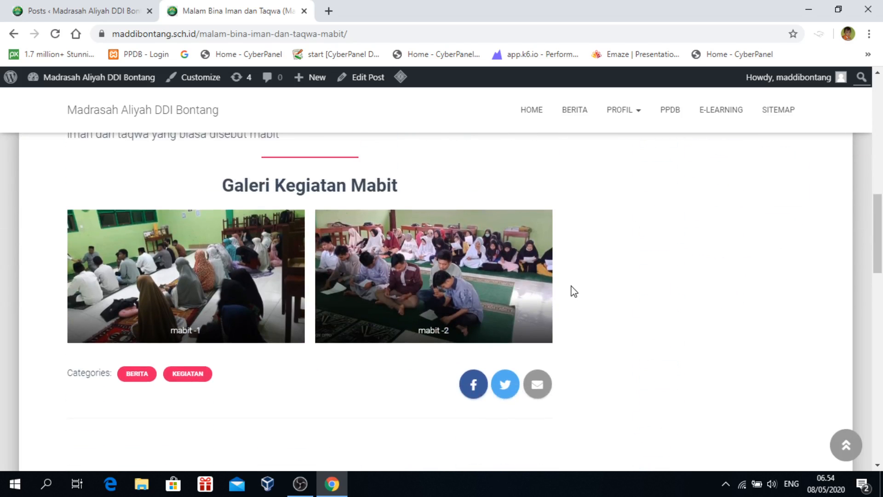
scroll(574, 291, "up", 1)
scroll(551, 294, "up", 10)
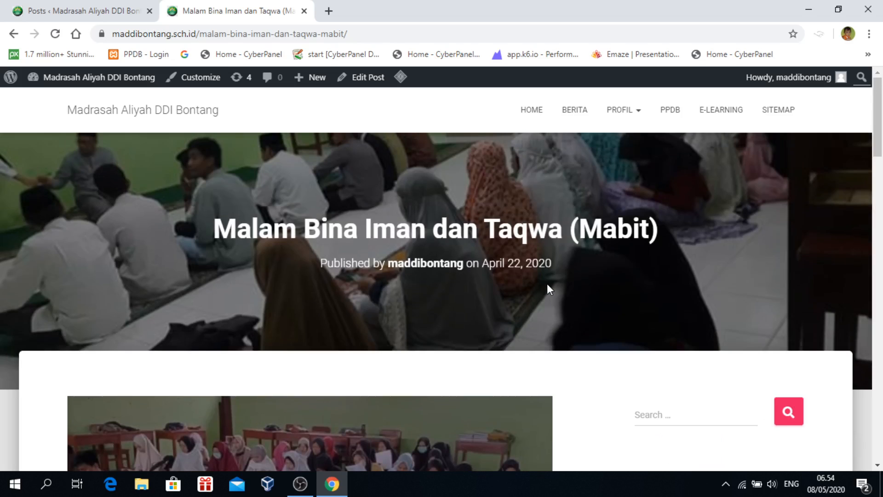
left_click(304, 10)
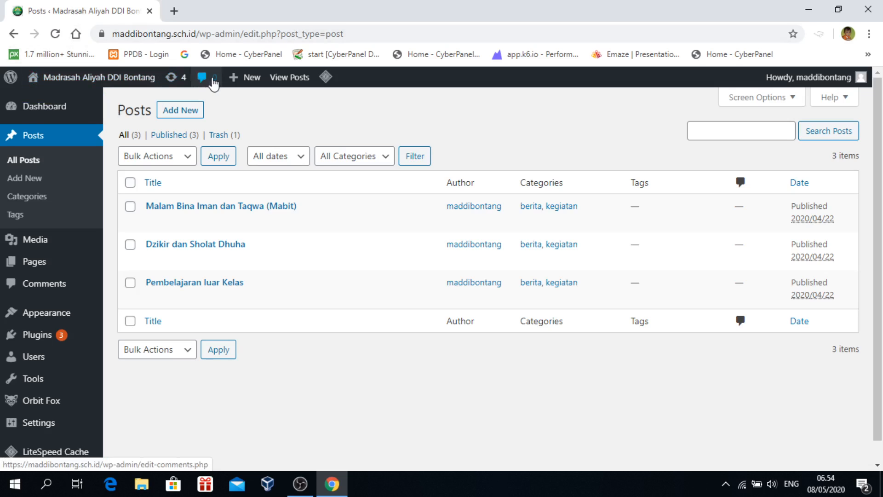
Reload the All Posts list and start a new post
mouse_move(248, 85)
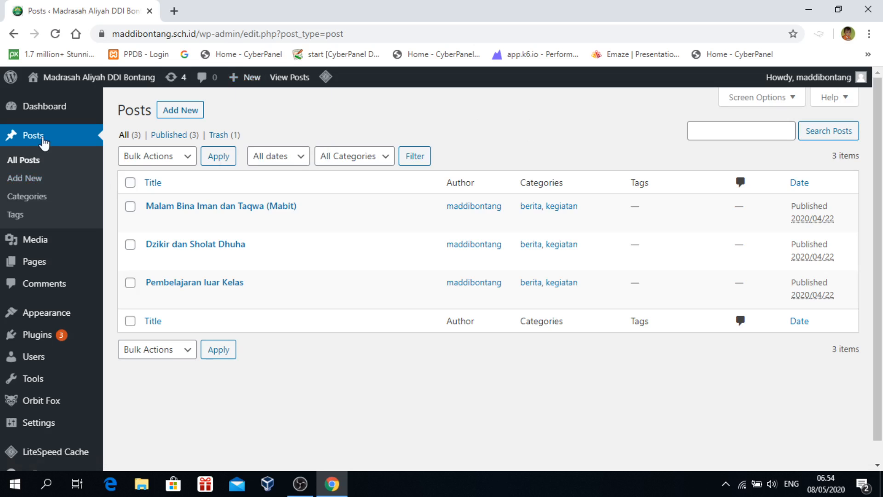
left_click(29, 140)
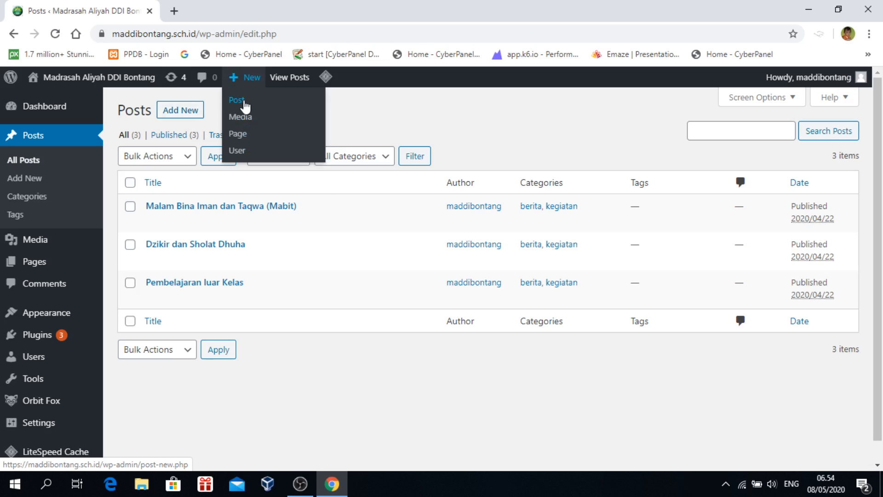
left_click(245, 105)
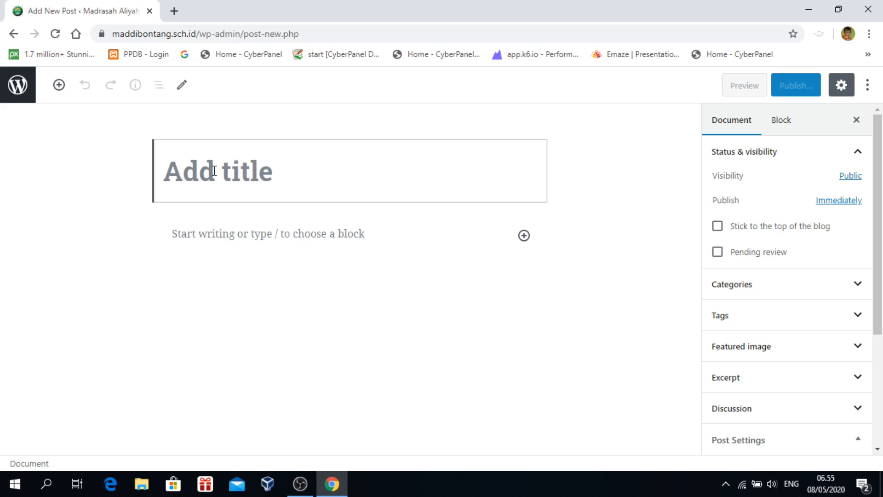
Title the post 'Penerimaan Siswa Didik Baru (PSB) Tahun Pelajaran 2020/2021'
type("Peneriu")
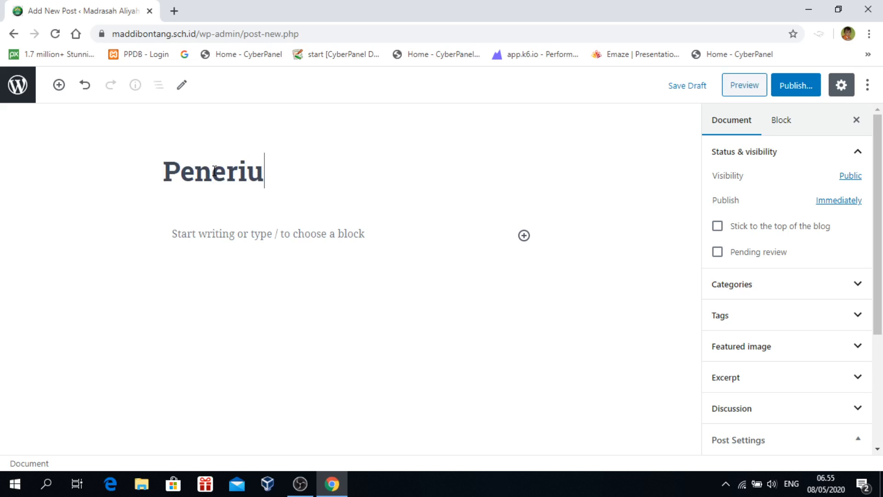
key("BackSpace")
type("maan ")
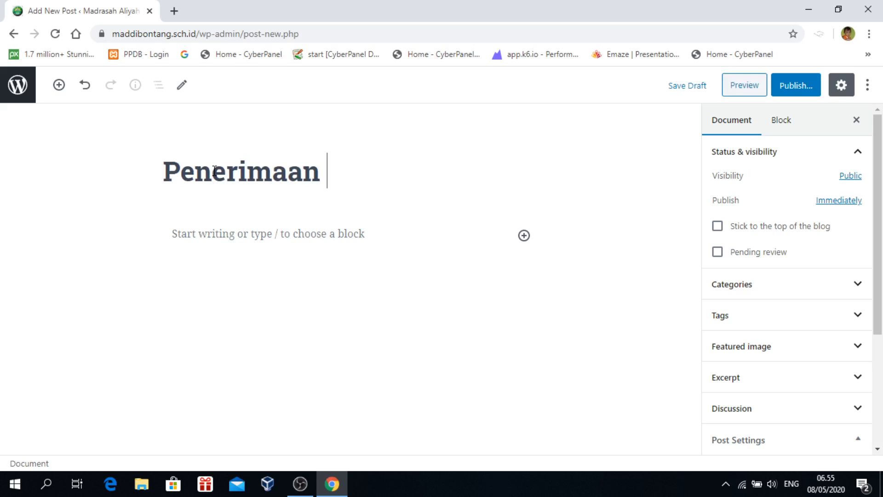
type("Siswa ")
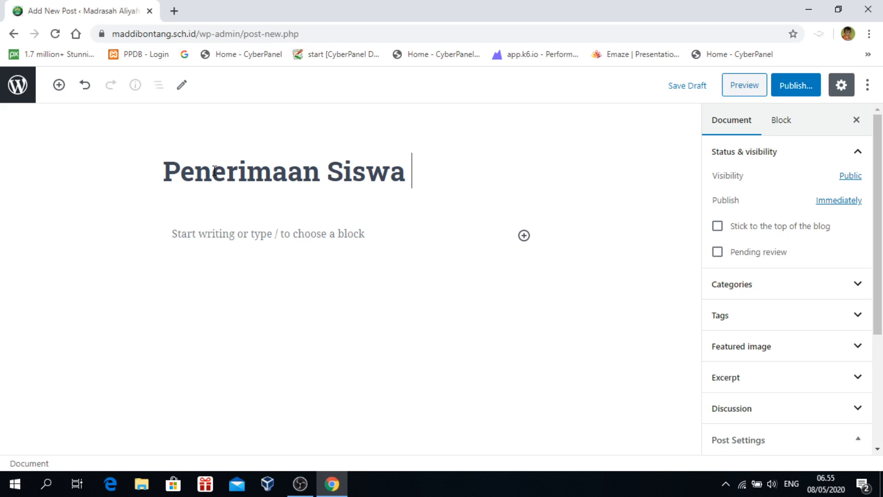
type("Didik Bar")
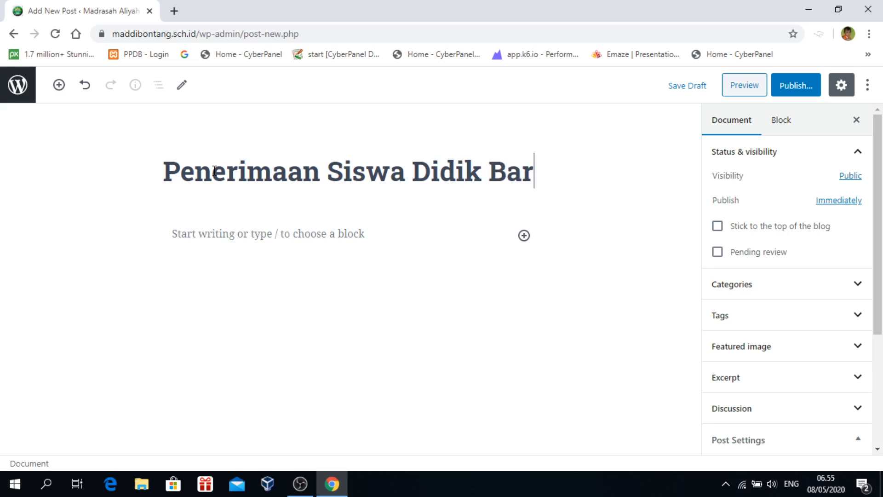
type("u (")
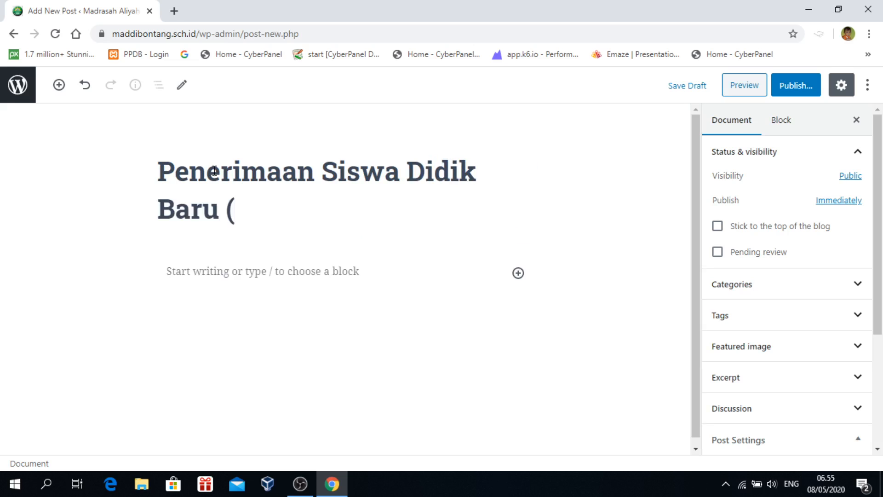
type("PS")
key("BackSpace")
type("SB) 2020")
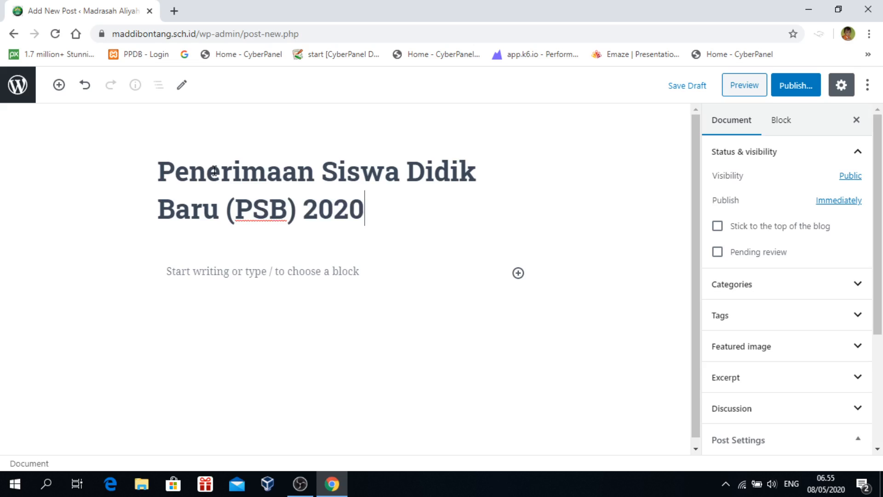
key("BackSpace")
key("BackSpace")
key("BackSpace")
key("BackSpace")
type("Tau")
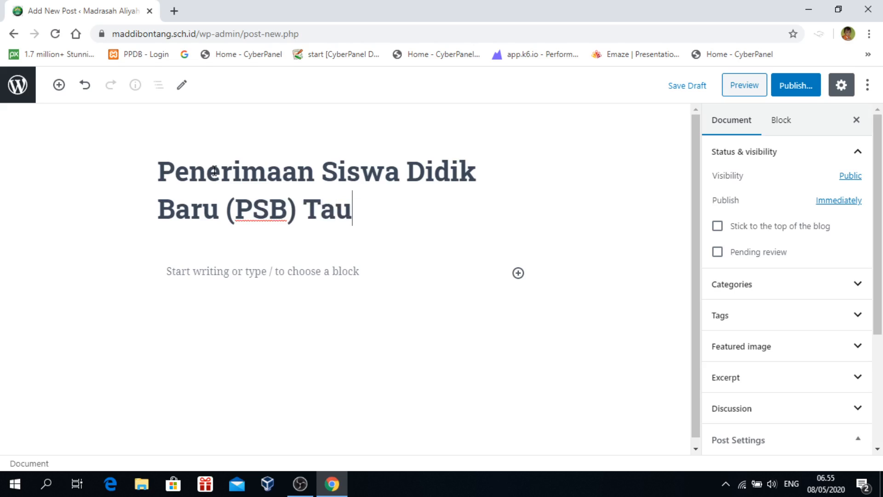
key("BackSpace")
type("hun Pel")
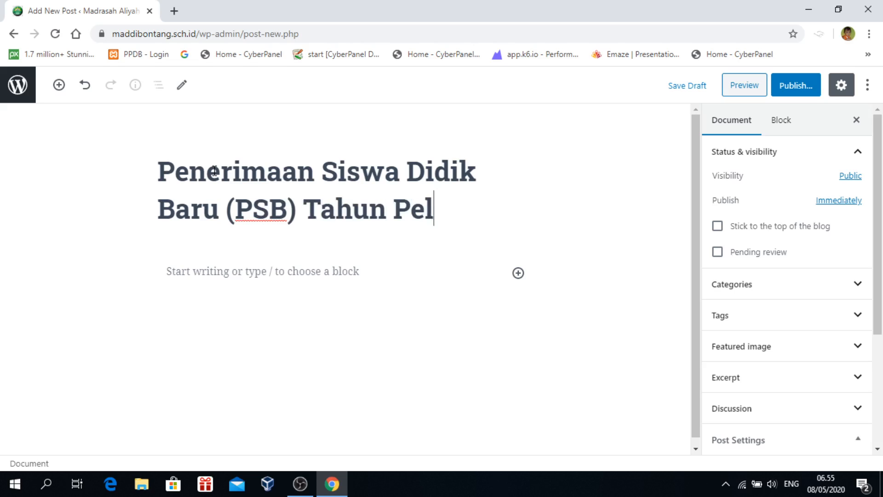
type("ajaran ")
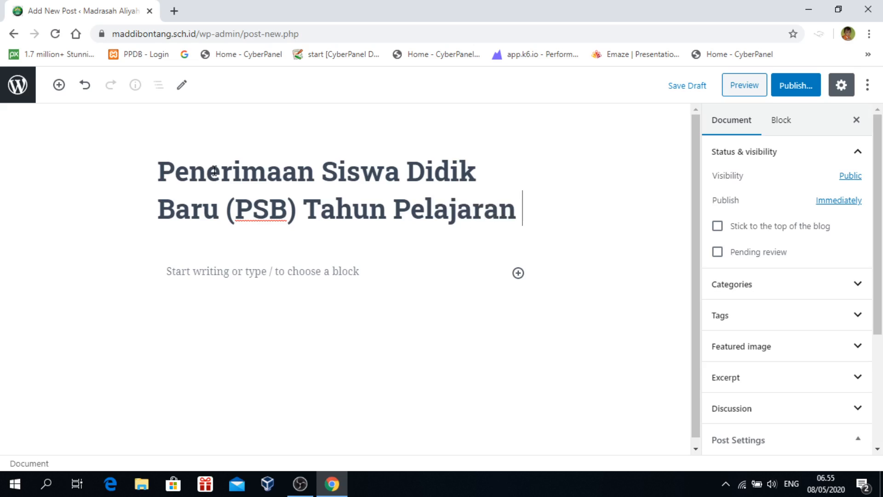
type("2020/")
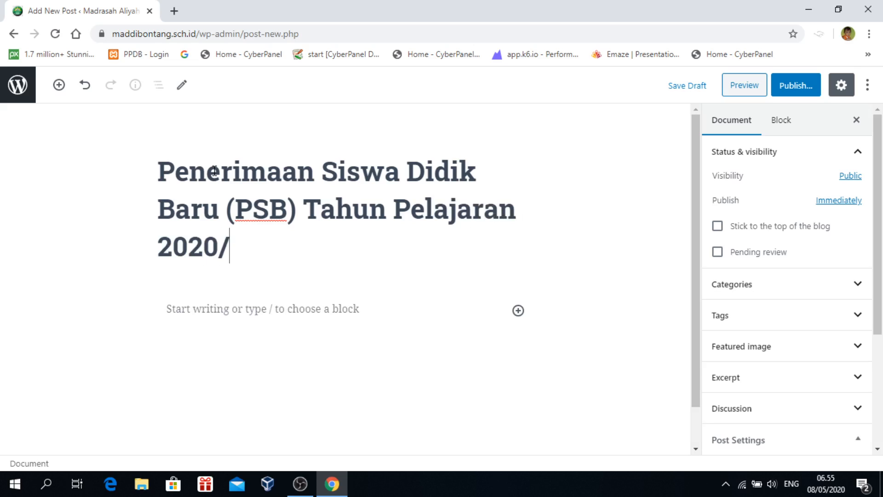
type("2021")
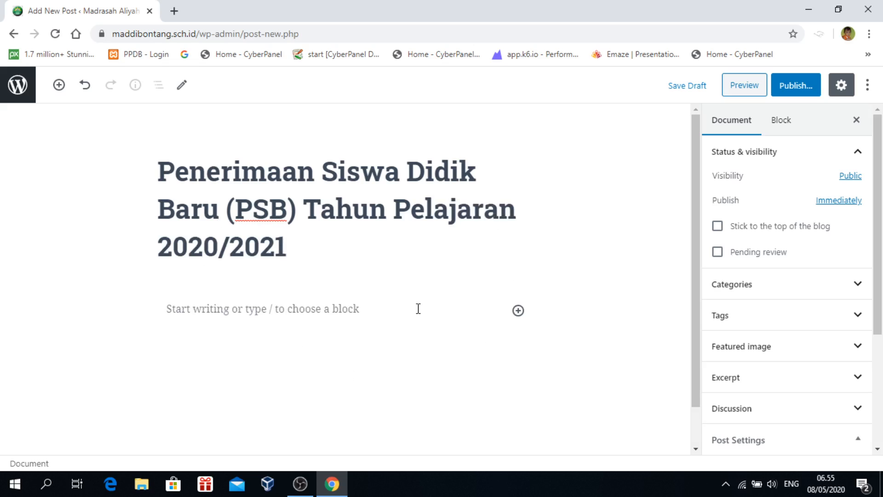
scroll(418, 308, "down", 1)
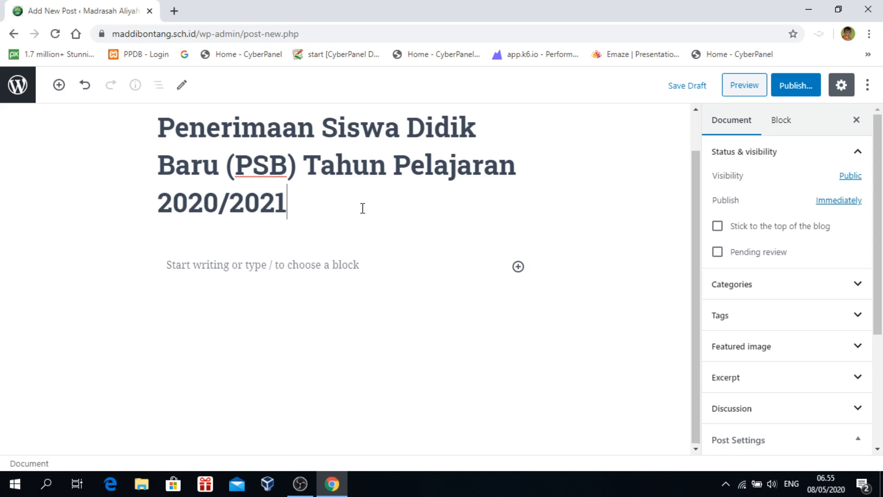
scroll(362, 208, "up", 1)
left_click_drag(319, 238, 133, 149)
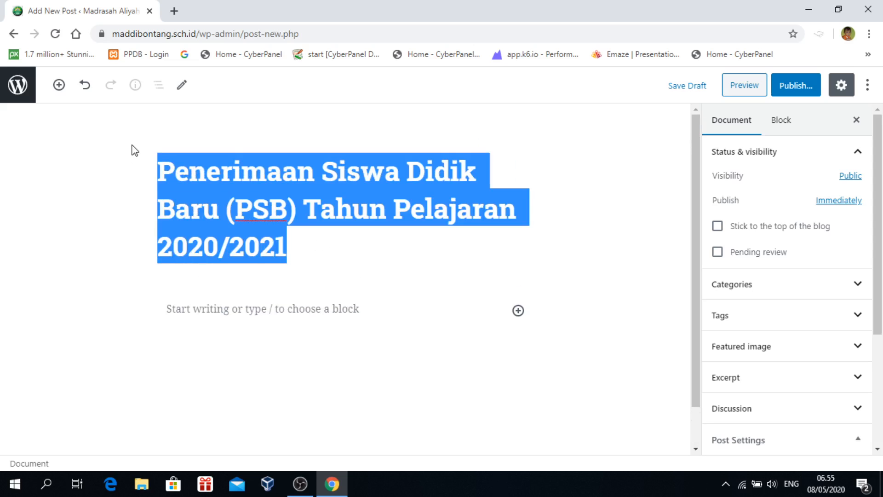
Insert an empty Image block in a new paragraph right below the post title
left_click(306, 247)
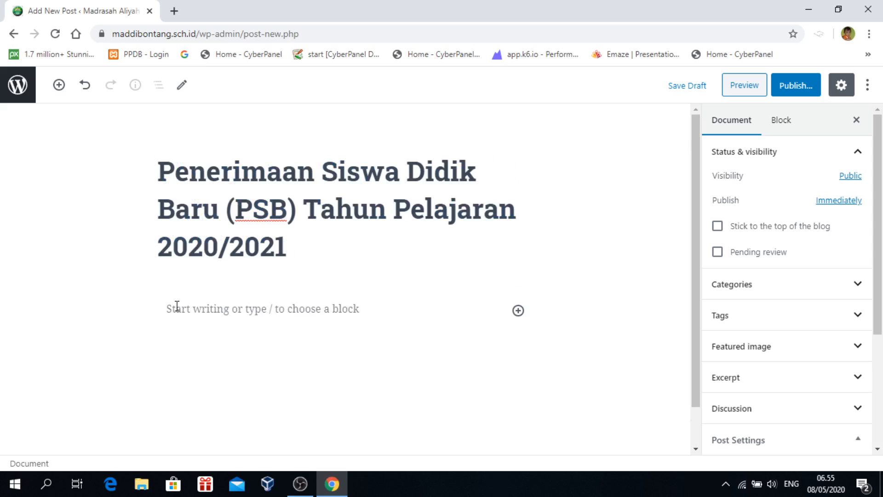
left_click(310, 308)
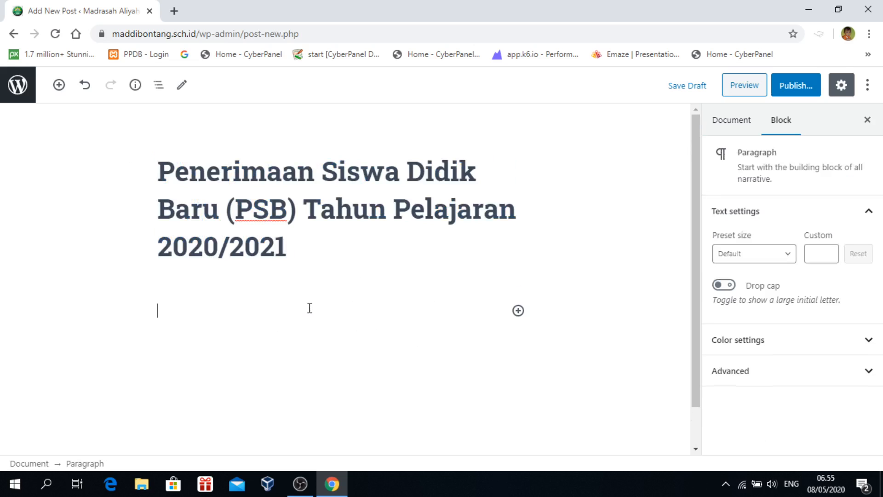
scroll(310, 308, "down", 1)
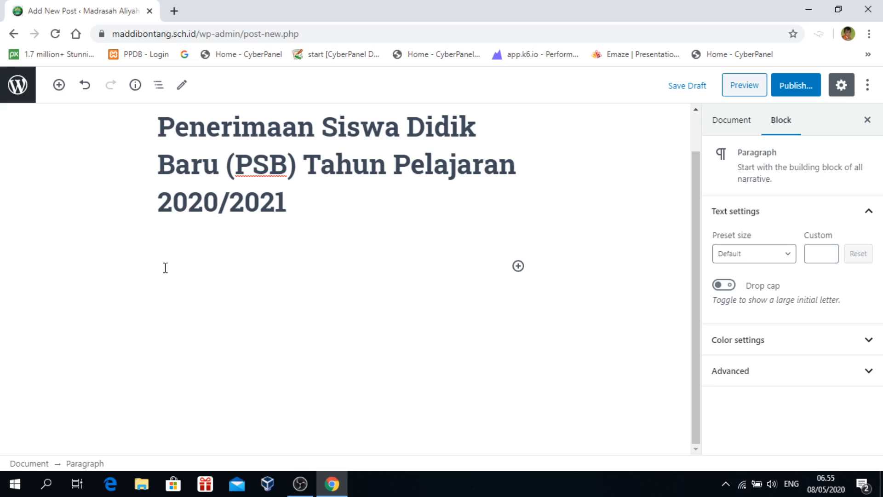
left_click(59, 85)
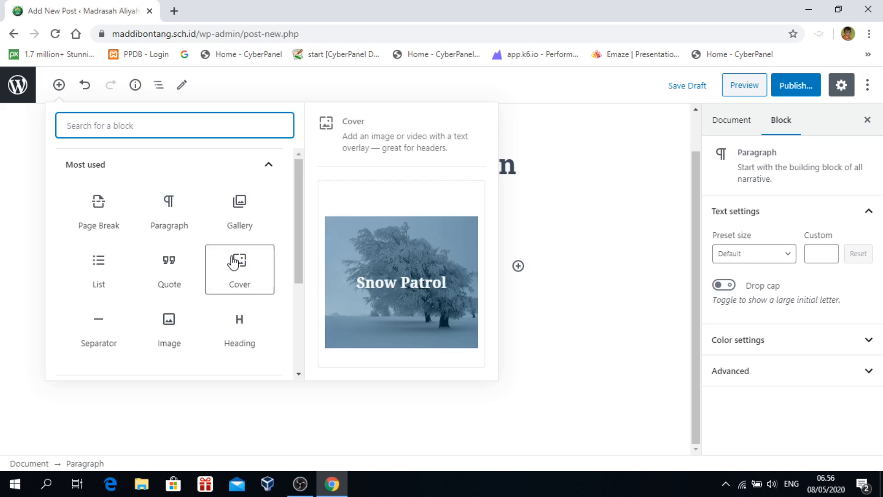
left_click(169, 328)
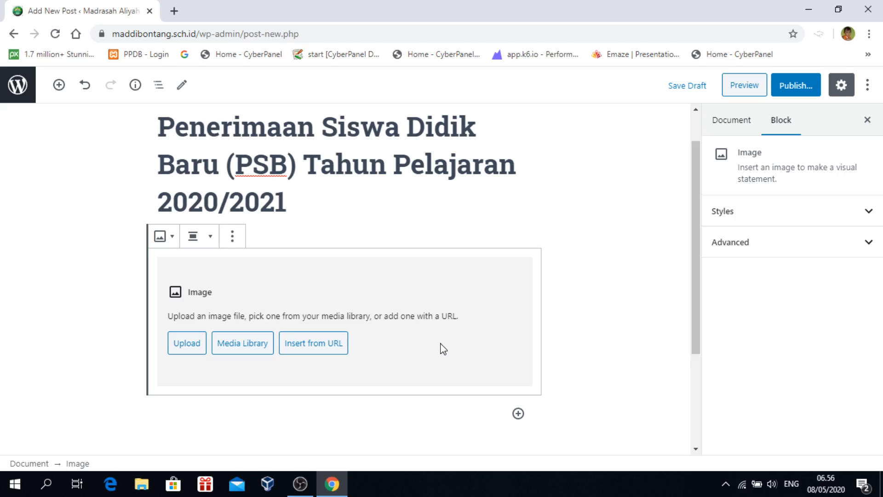
left_click(173, 11)
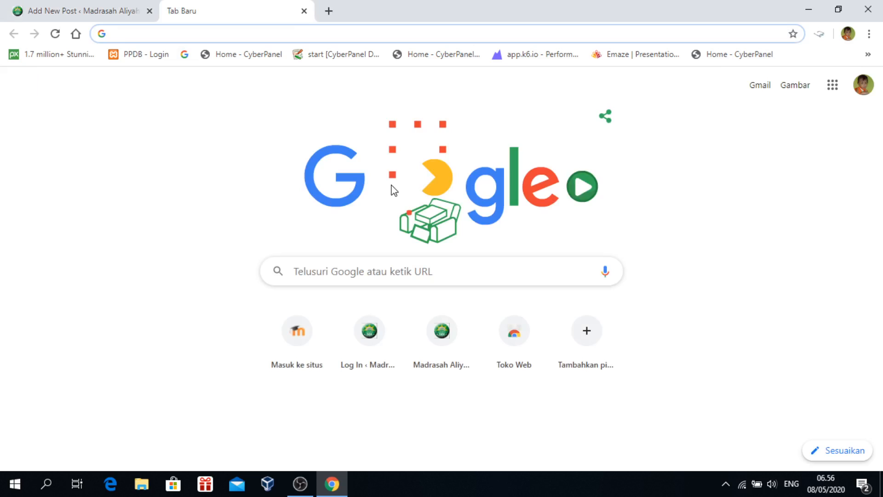
Search Google Images for 'mr bean' and open the Happy birthday, Mr Bean! photo in a new tab
type("mr b")
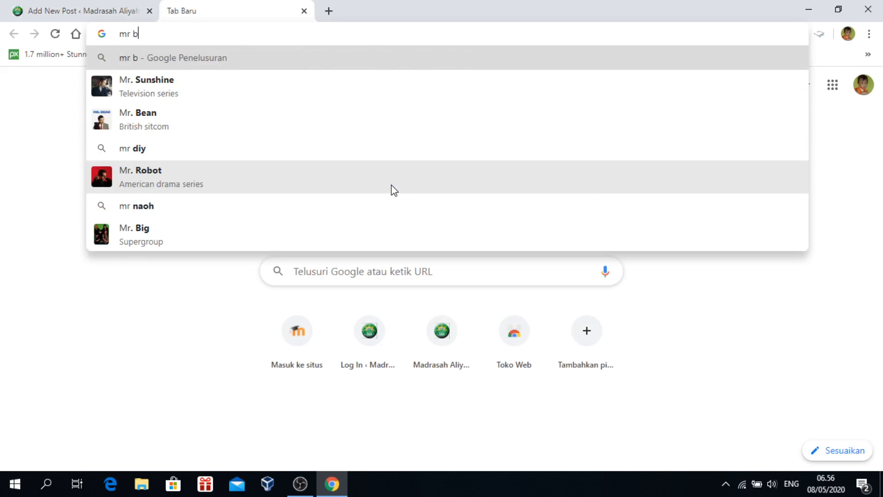
type("ean")
key("Return")
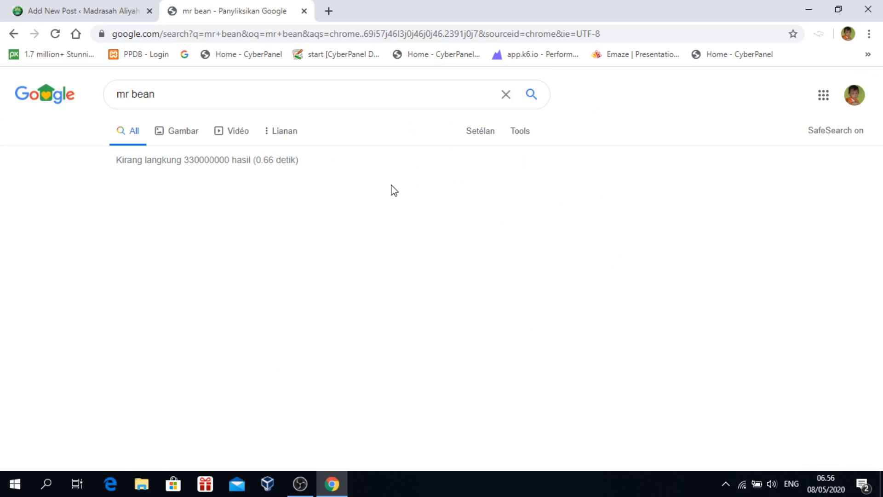
left_click(183, 132)
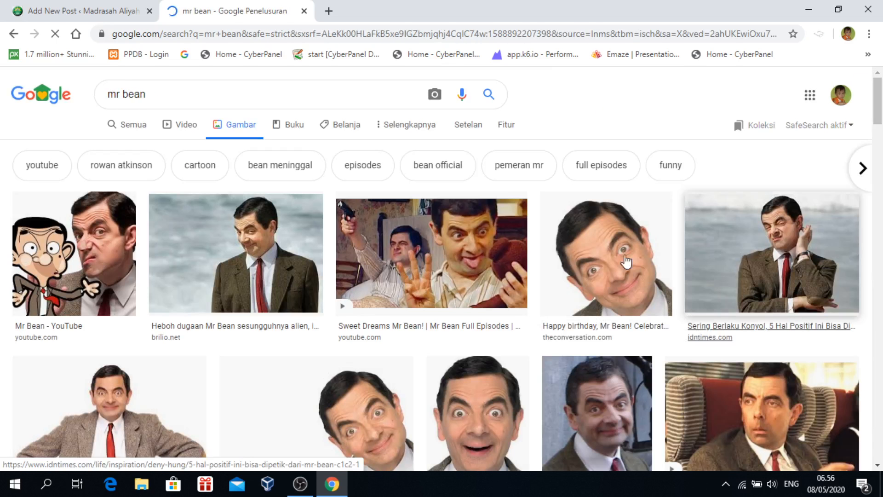
left_click(622, 316)
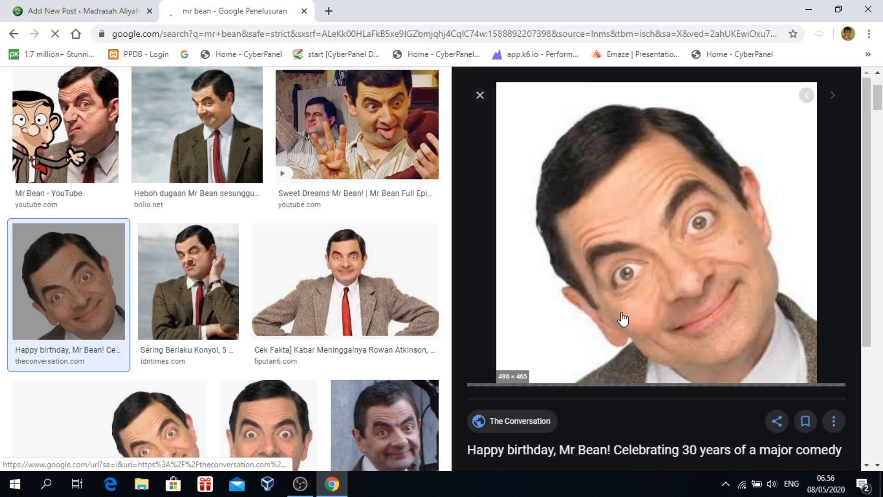
right_click(667, 189)
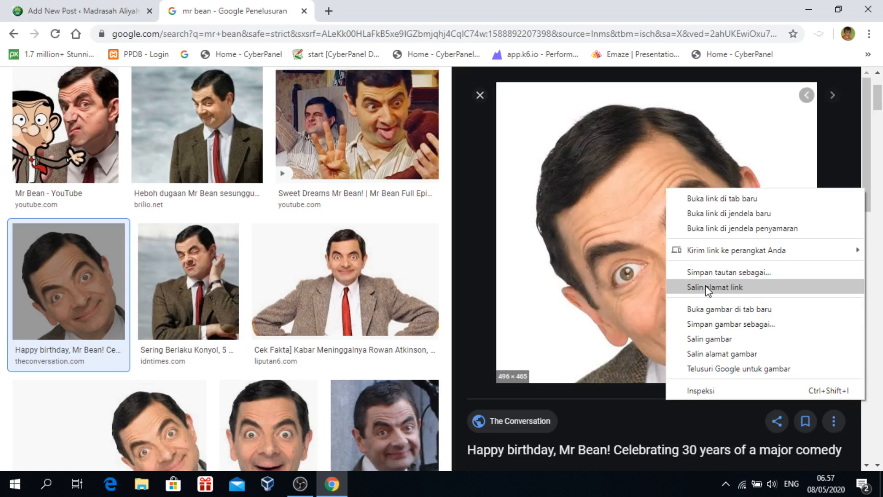
left_click(712, 309)
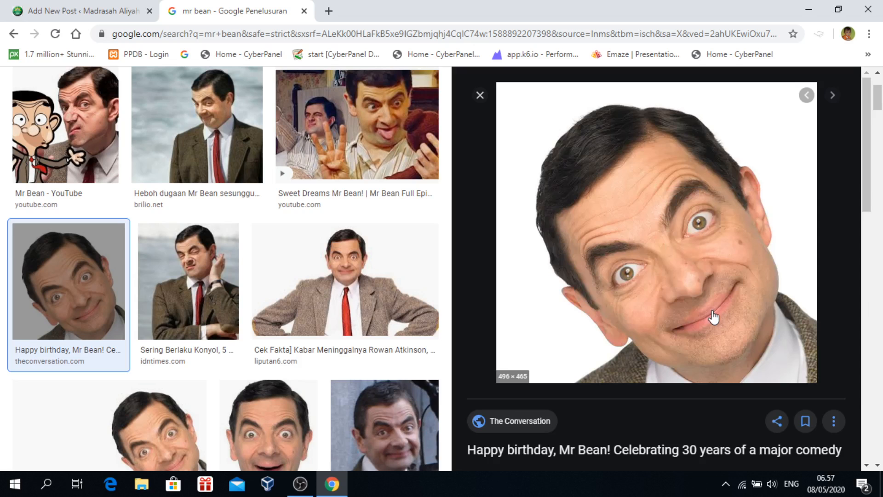
Copy the full-size photo's web address and go back to the post editor
left_click(420, 12)
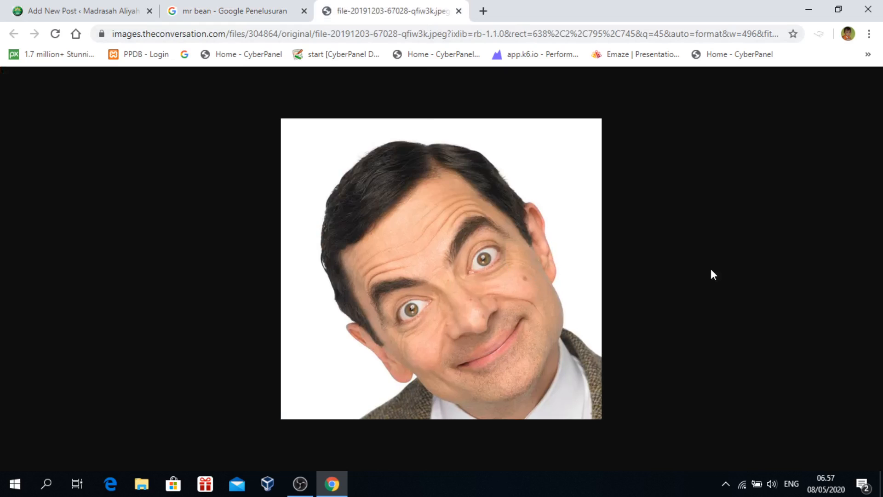
left_click(337, 40)
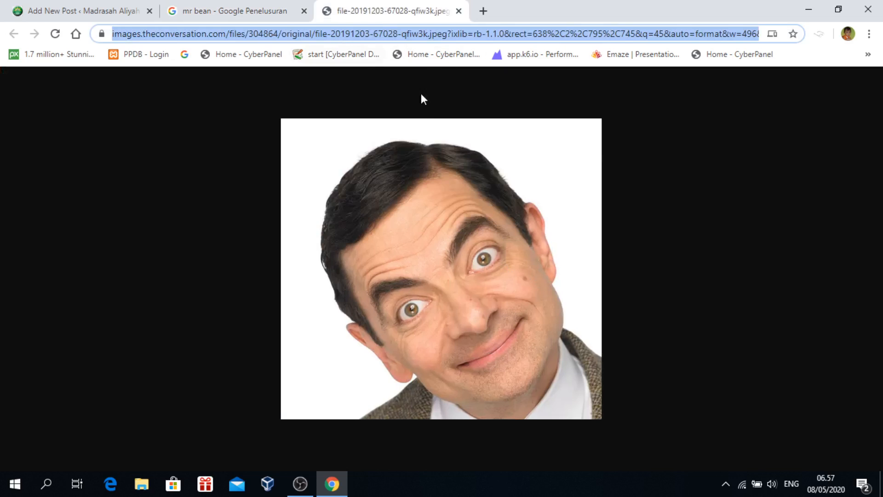
left_click(633, 152)
left_click(465, 33)
right_click(455, 37)
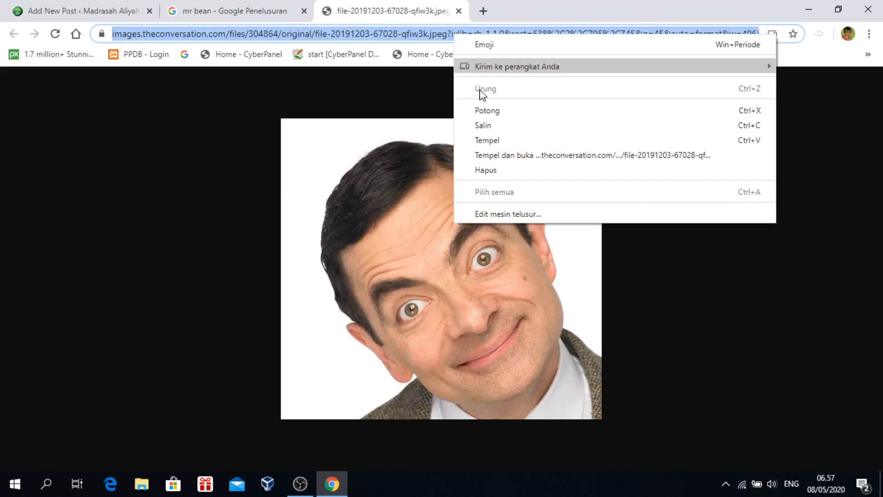
left_click(486, 124)
left_click(84, 13)
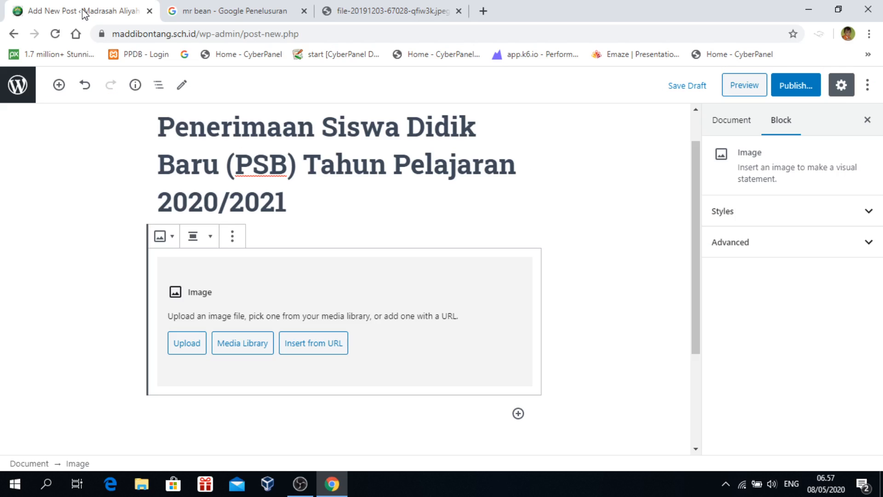
Fill the Image block with the Mr Bean photo using the pasted web address
left_click(311, 349)
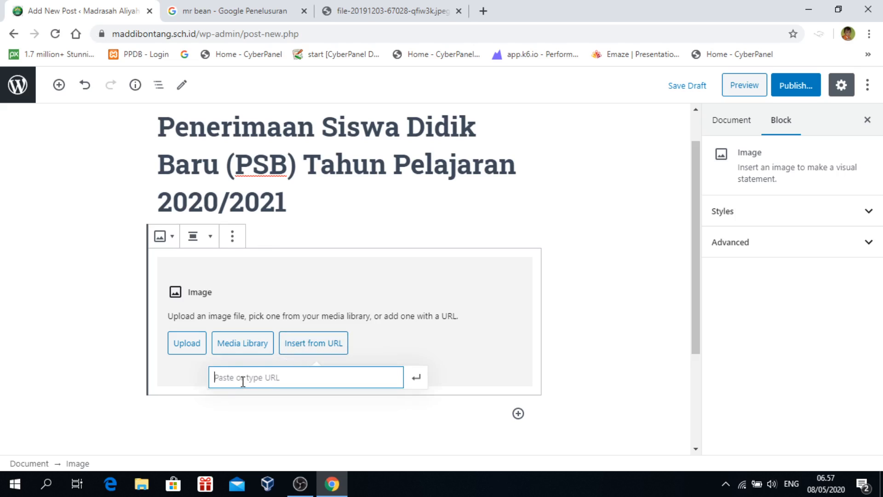
key("ctrl+v")
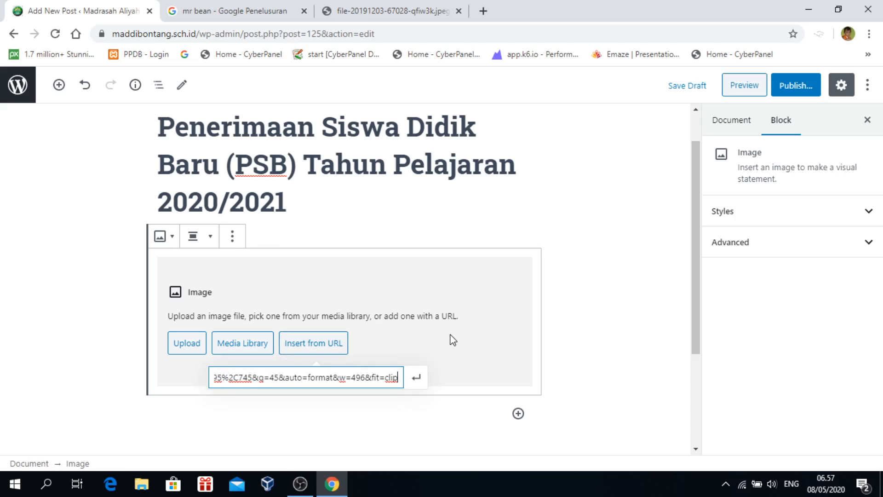
left_click(416, 377)
scroll(595, 319, "down", 6)
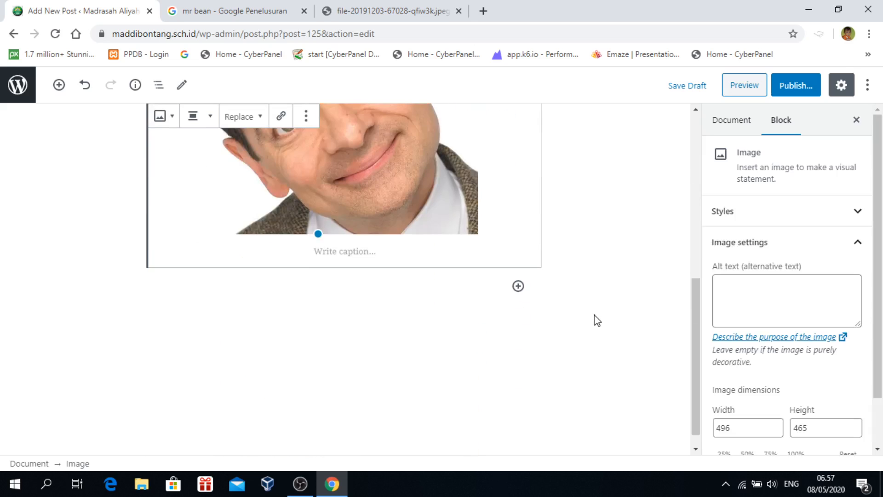
scroll(595, 319, "up", 5)
scroll(595, 319, "down", 2)
scroll(595, 317, "up", 3)
scroll(595, 317, "down", 3)
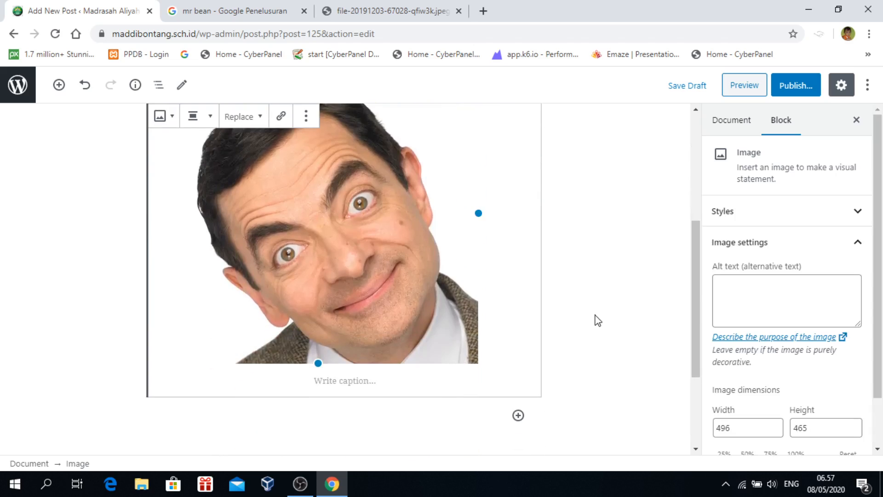
scroll(595, 318, "up", 3)
Compare the image and search-result tabs, then review the inserted photo in the editor
left_click(363, 11)
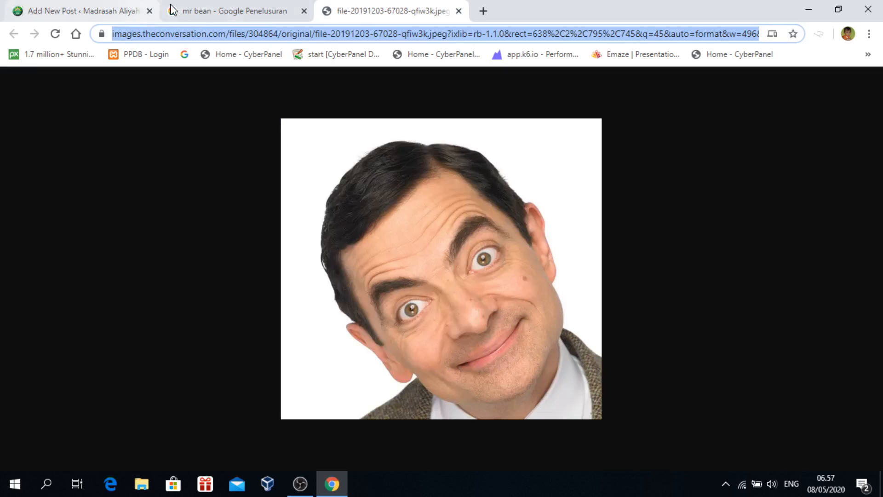
left_click(225, 12)
left_click(362, 11)
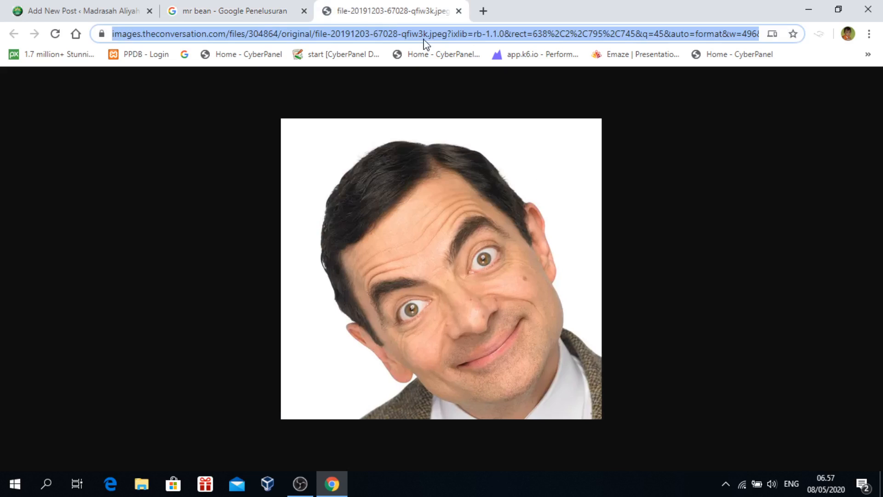
left_click(254, 15)
left_click(354, 18)
left_click(60, 11)
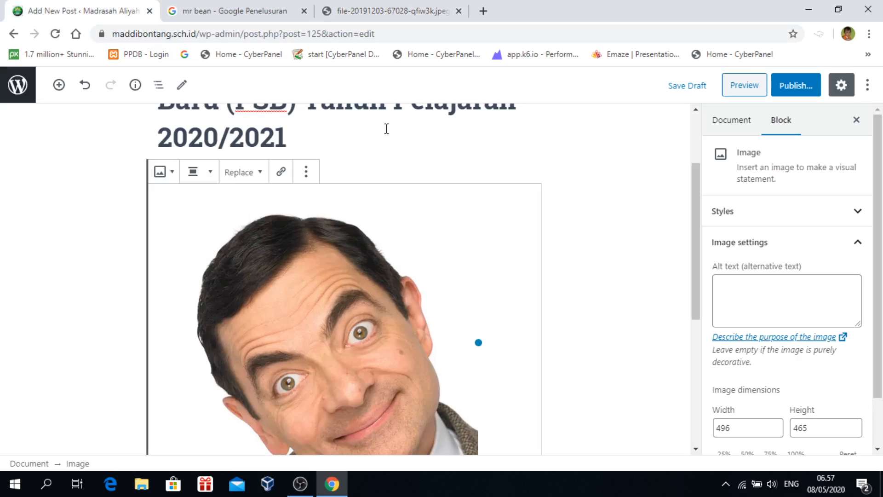
scroll(446, 315, "down", 5)
scroll(447, 316, "up", 4)
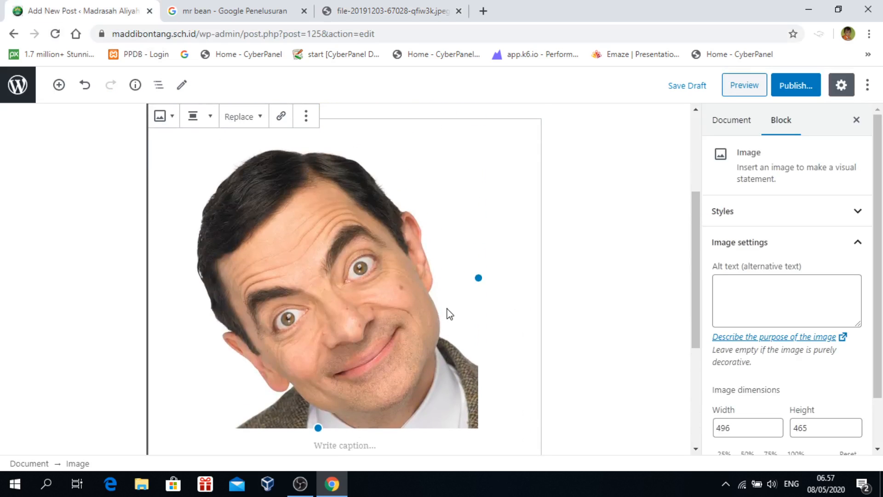
scroll(446, 307, "down", 1)
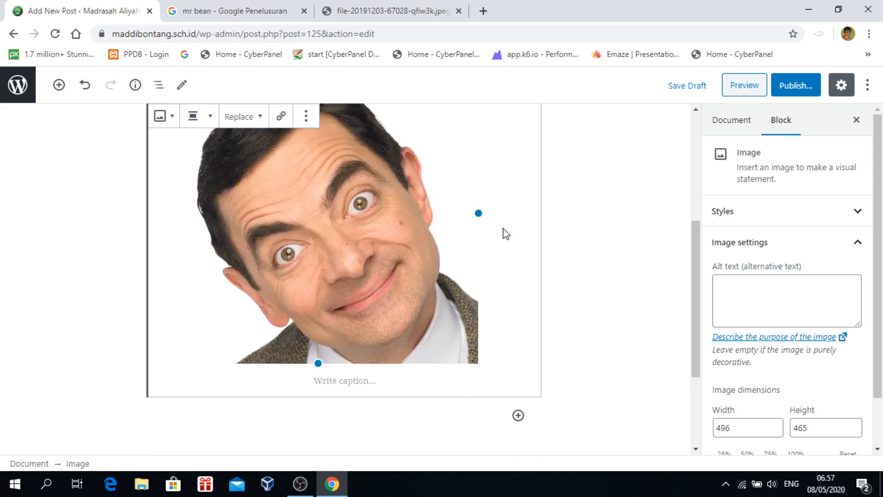
scroll(508, 235, "up", 1)
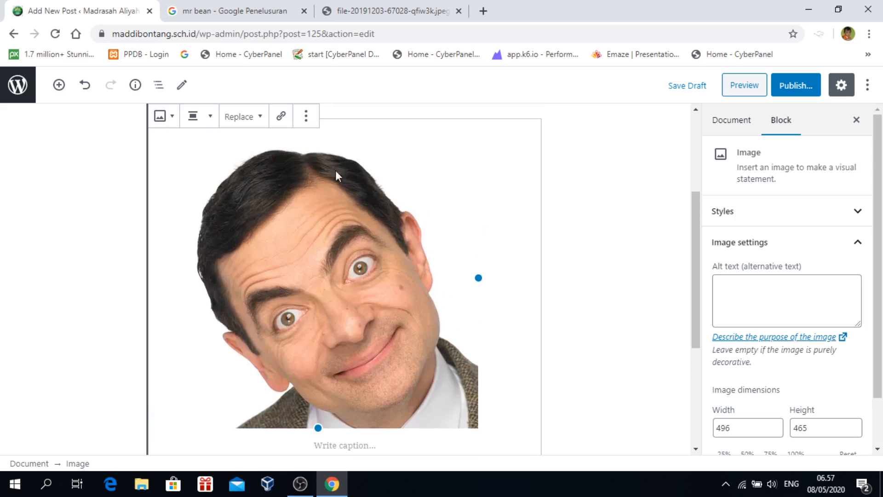
scroll(504, 317, "down", 1)
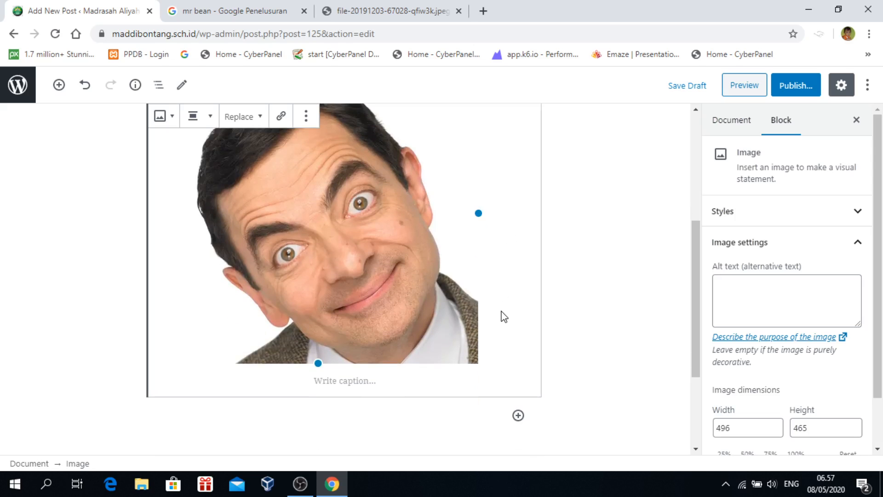
scroll(504, 316, "up", 1)
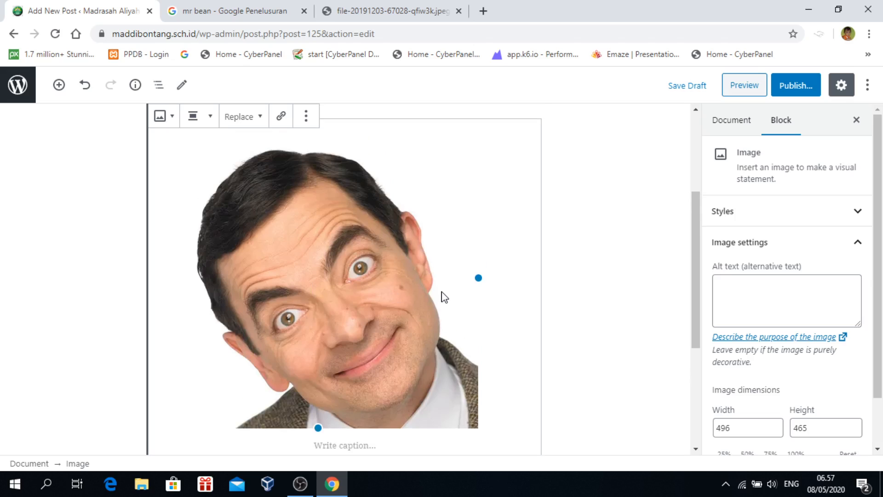
scroll(443, 297, "down", 2)
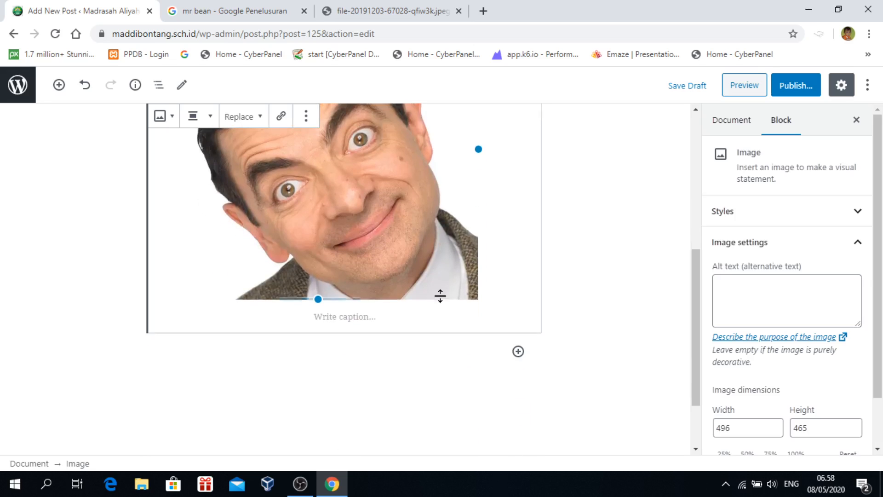
scroll(439, 295, "up", 1)
Delete the Mr Bean image and add a new empty Image block below the title
key("Delete")
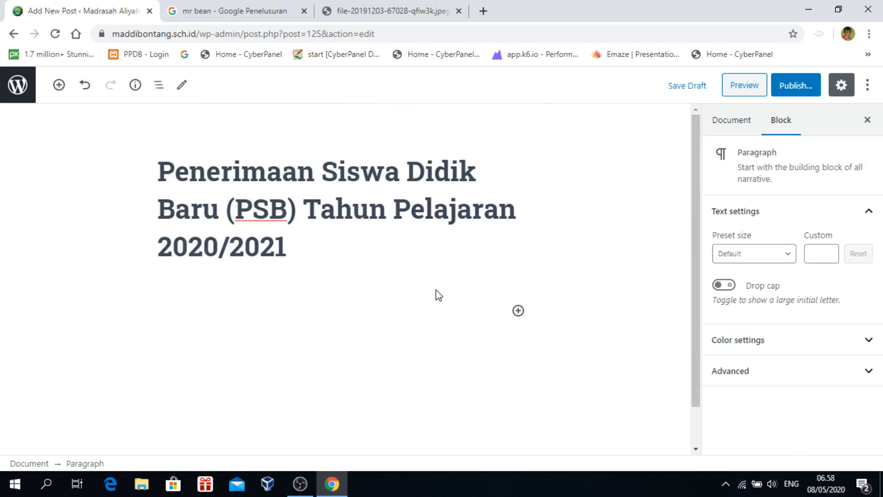
left_click(517, 311)
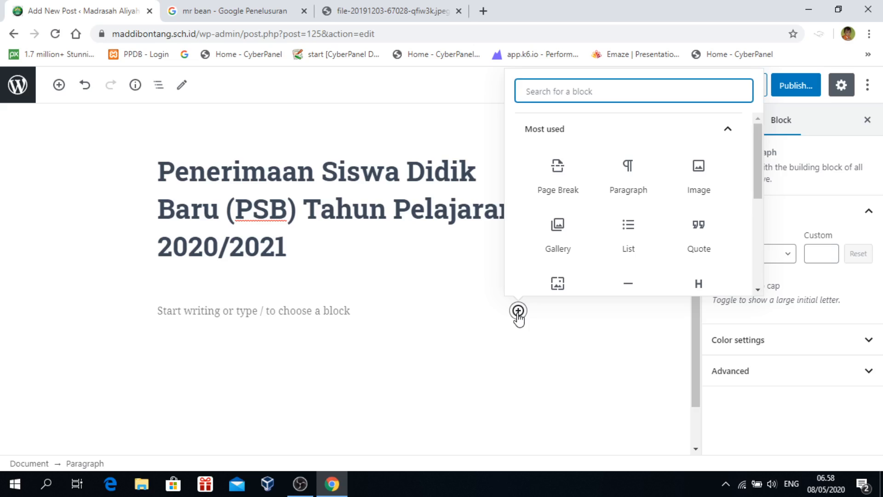
scroll(652, 244, "down", 5)
scroll(698, 183, "up", 4)
left_click(698, 183)
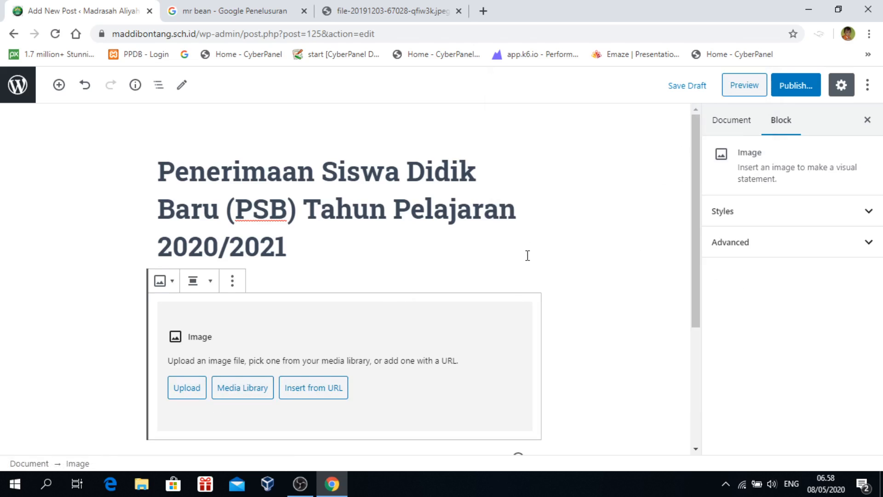
scroll(527, 256, "down", 3)
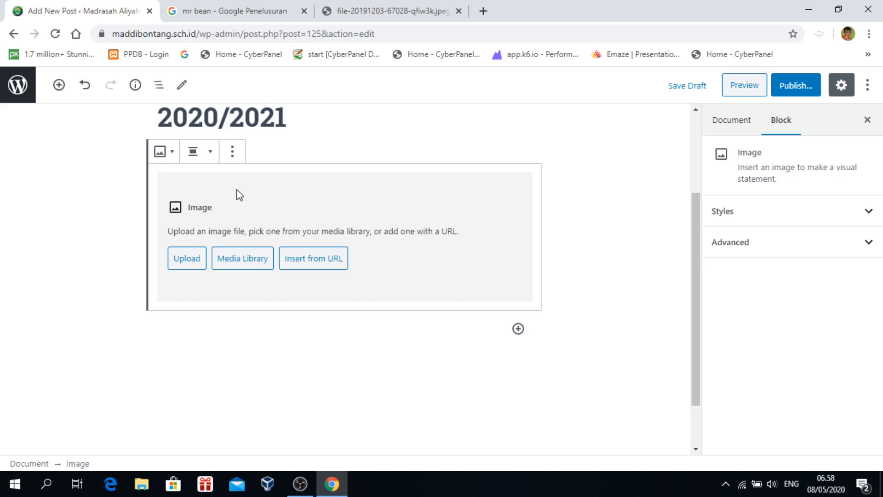
scroll(420, 245, "up", 2)
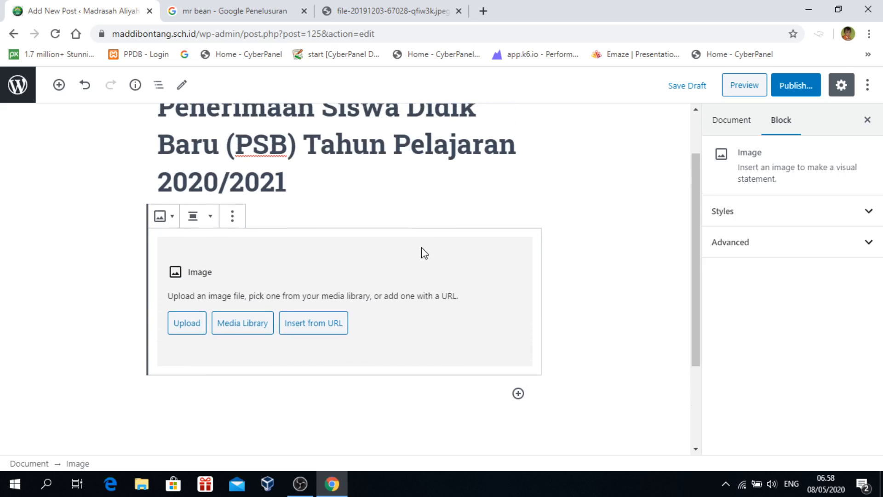
Fill the Image block with the fourth registration brochure from the Media Library
left_click(263, 327)
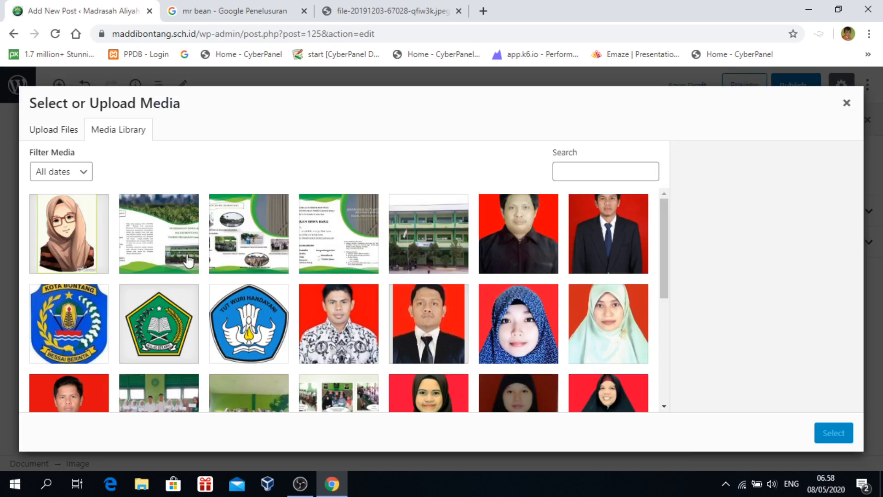
left_click(179, 251)
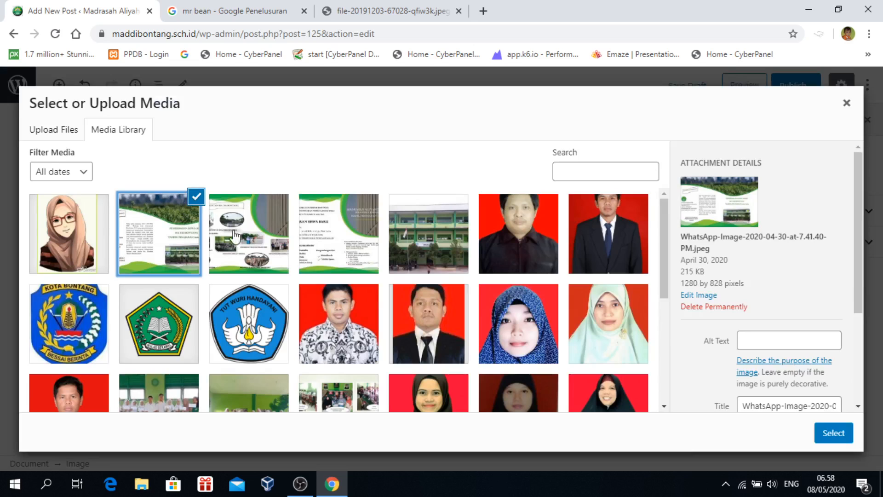
left_click(304, 236)
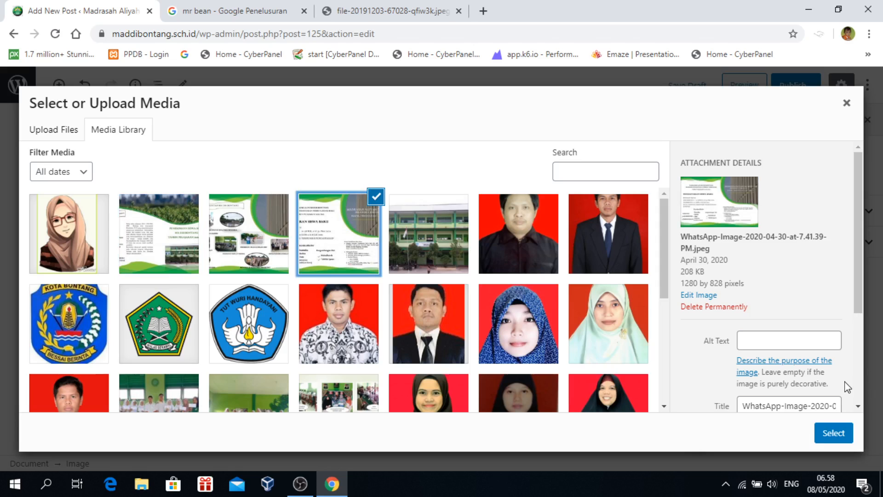
left_click(833, 434)
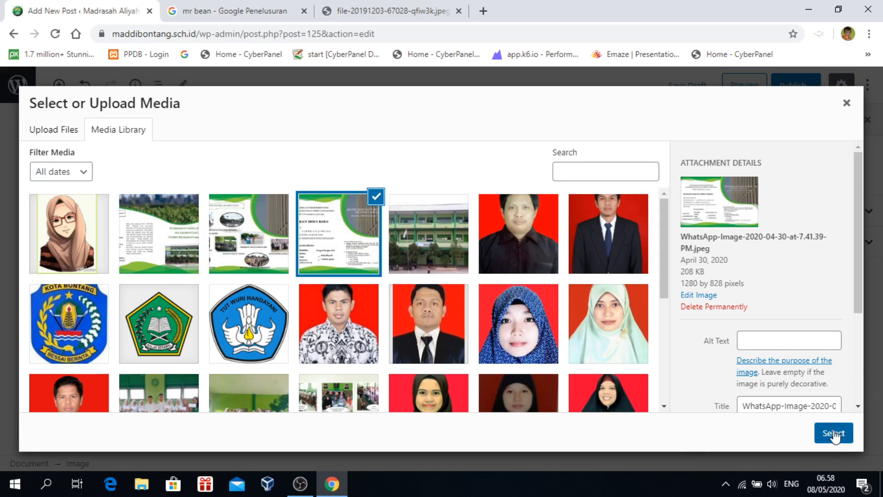
scroll(565, 333, "down", 3)
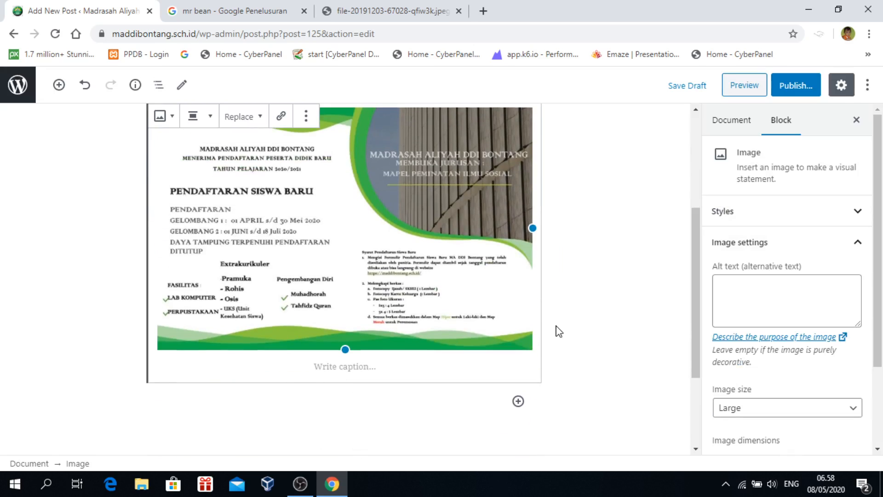
left_click(557, 330)
scroll(558, 330, "up", 3)
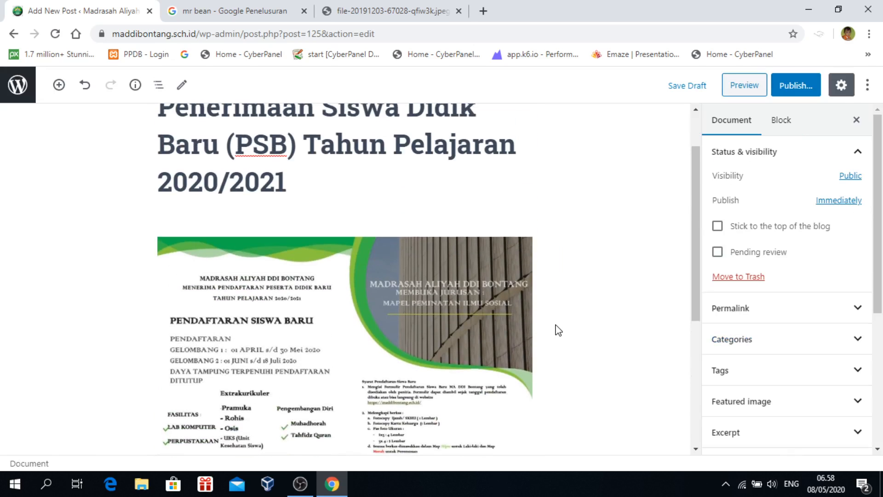
scroll(558, 330, "down", 5)
scroll(559, 306, "down", 1)
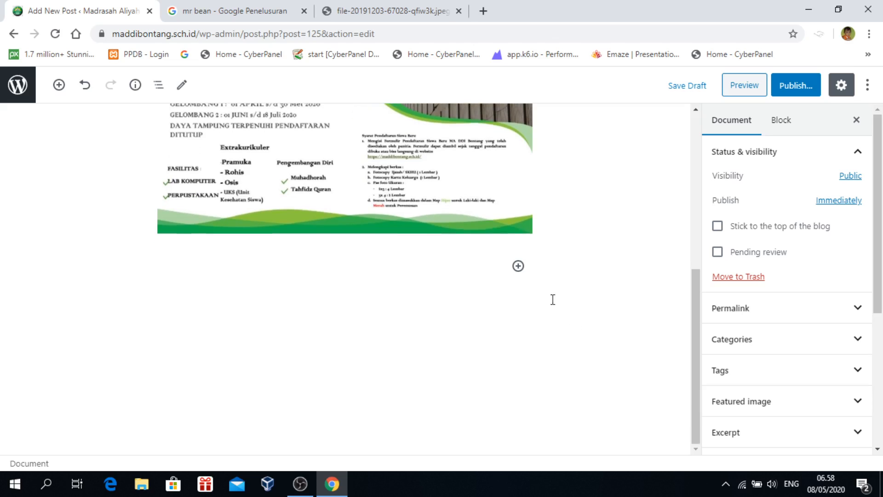
left_click(519, 267)
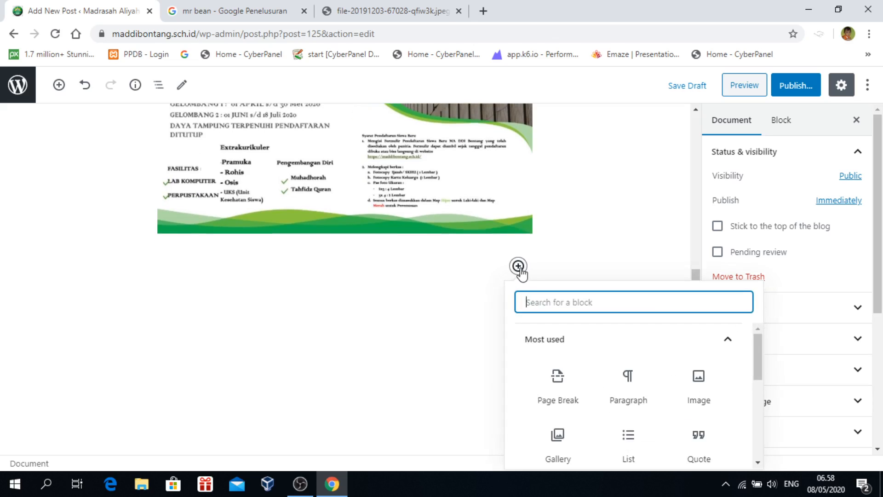
Add an Image block showing the school activities brochure from the Media Library
left_click(698, 386)
left_click(258, 348)
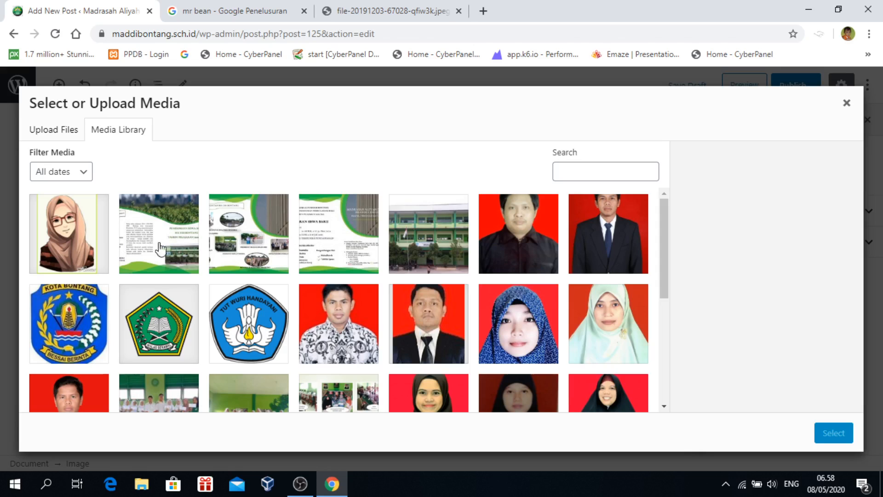
left_click(235, 246)
left_click(834, 432)
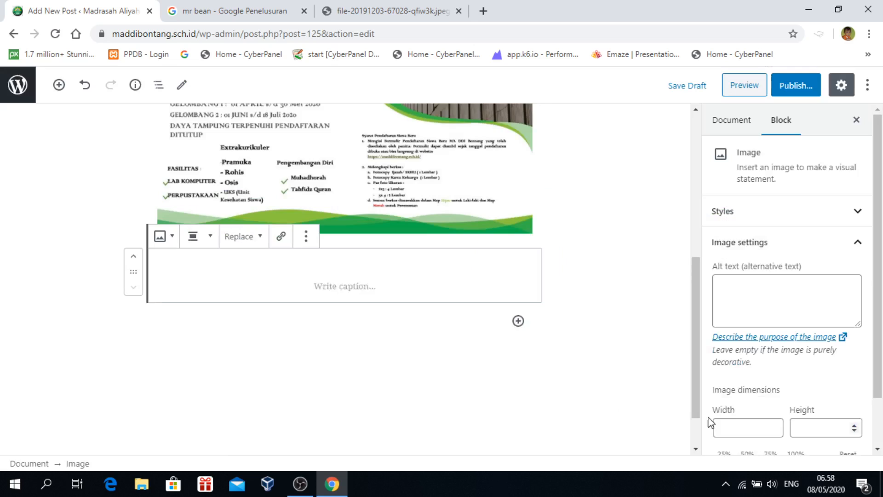
scroll(551, 322, "down", 4)
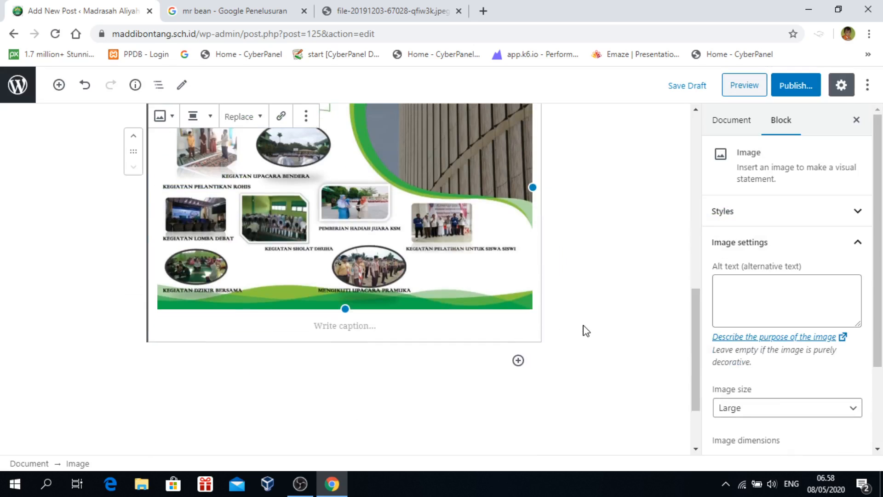
Add another Image block with the school-building brochure from the Media Library
left_click(518, 356)
left_click(696, 179)
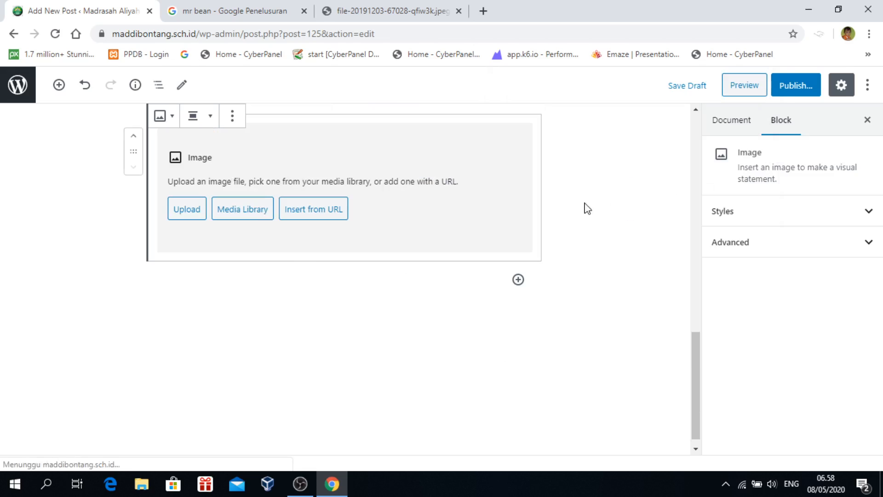
left_click(242, 209)
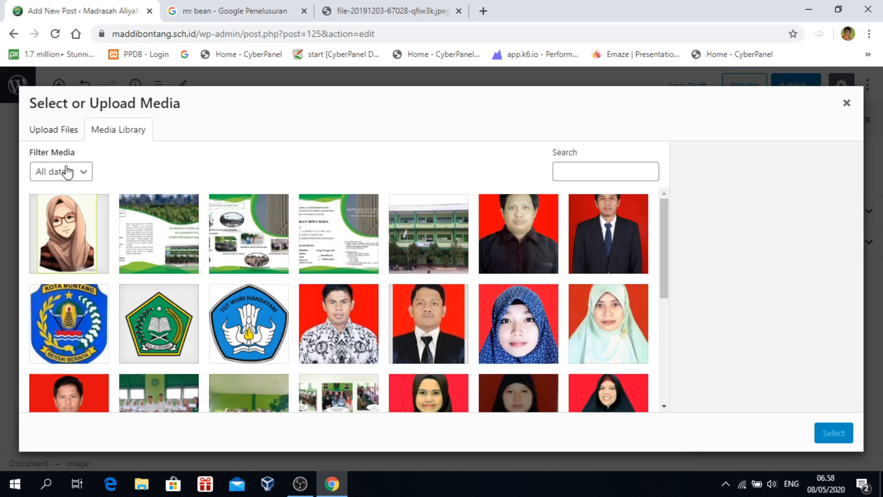
left_click(55, 131)
left_click(466, 303)
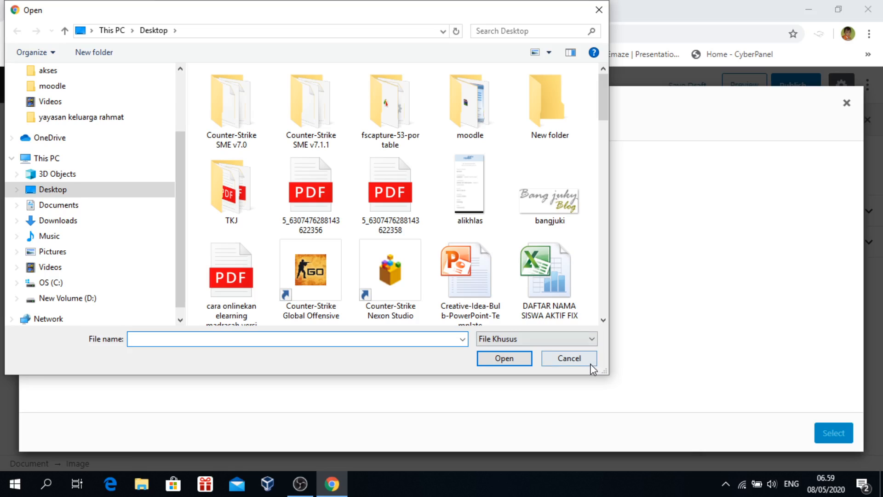
left_click(591, 364)
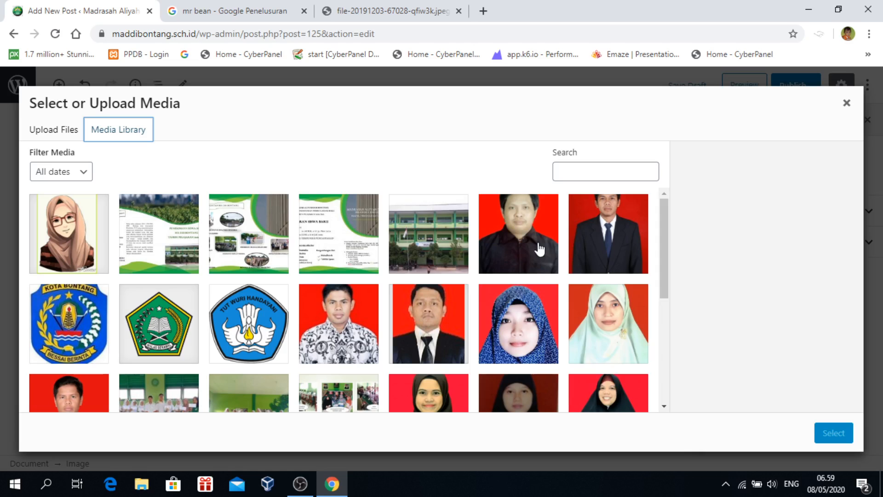
left_click(145, 227)
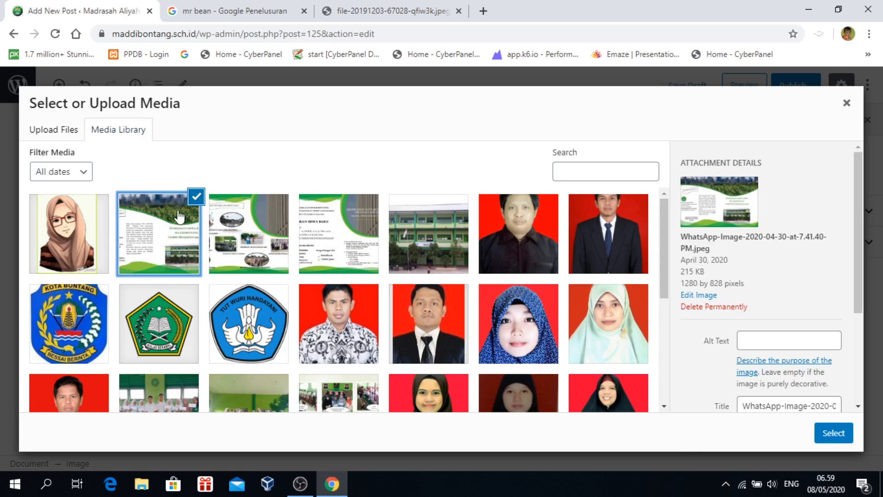
left_click(833, 433)
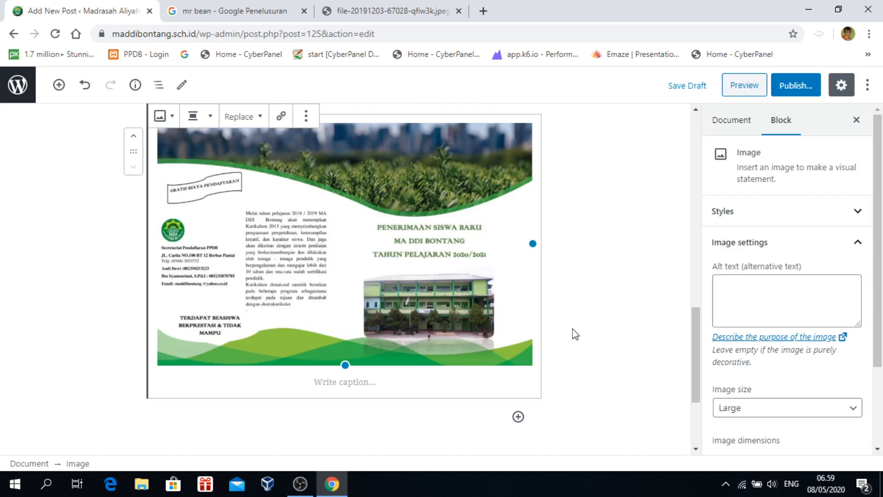
Check each of the three brochure images in turn down the post
scroll(579, 328, "up", 15)
scroll(475, 245, "down", 4)
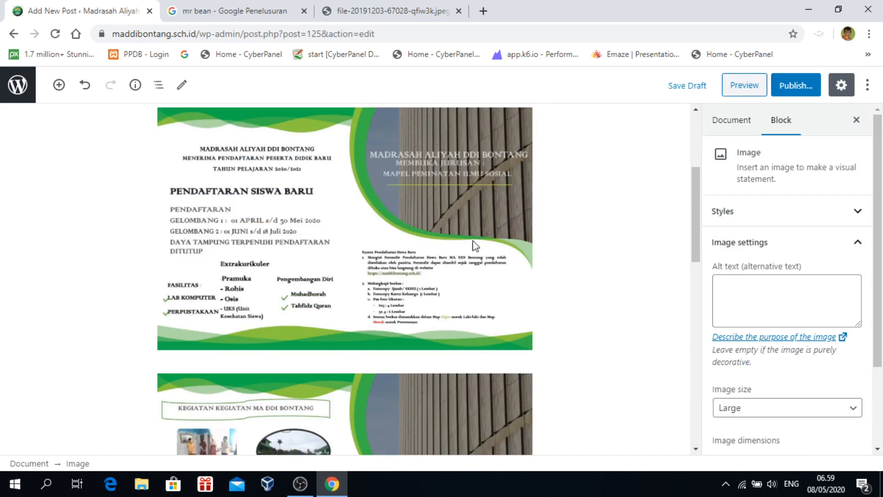
left_click(453, 231)
scroll(572, 279, "down", 2)
left_click(420, 324)
scroll(564, 332, "down", 3)
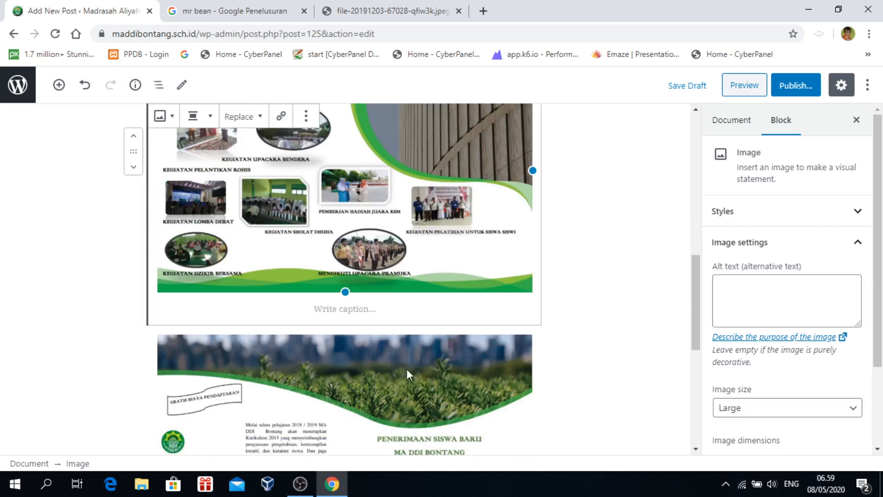
left_click(406, 369)
scroll(639, 368, "down", 5)
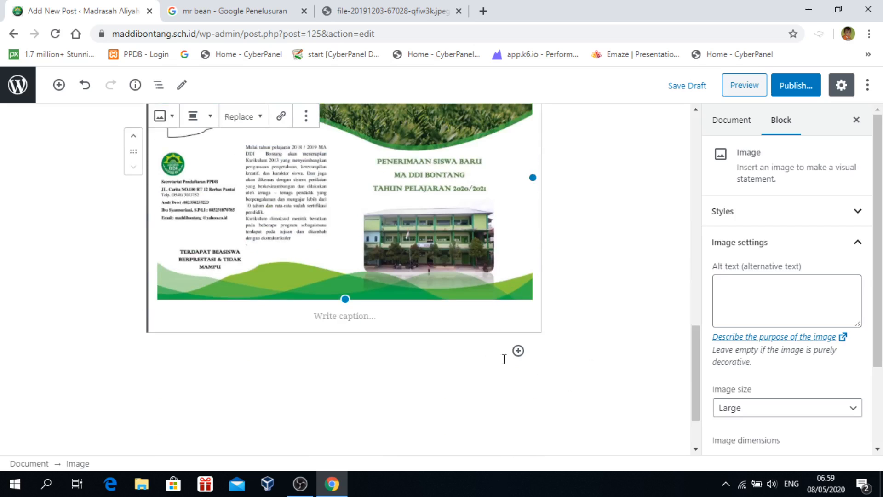
left_click(518, 351)
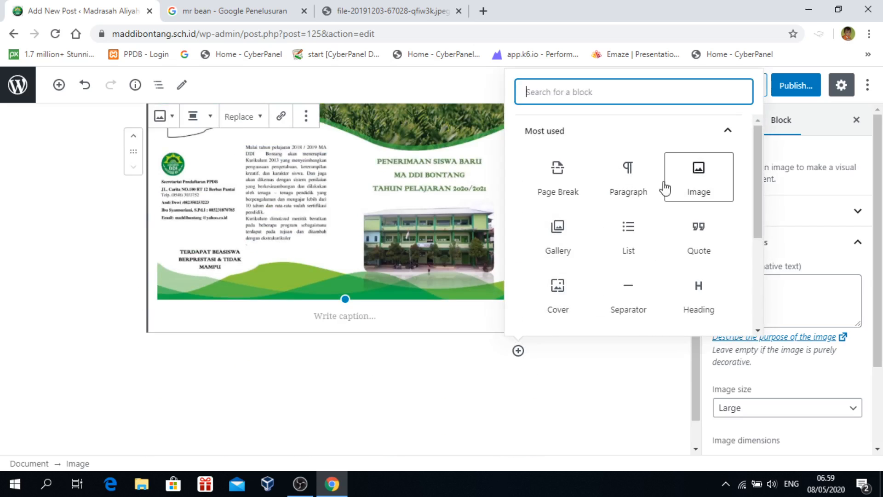
Add a paragraph below the images reading 'Untuk Informasi Lebihlanjut silahkan kontak nomer'
left_click(628, 178)
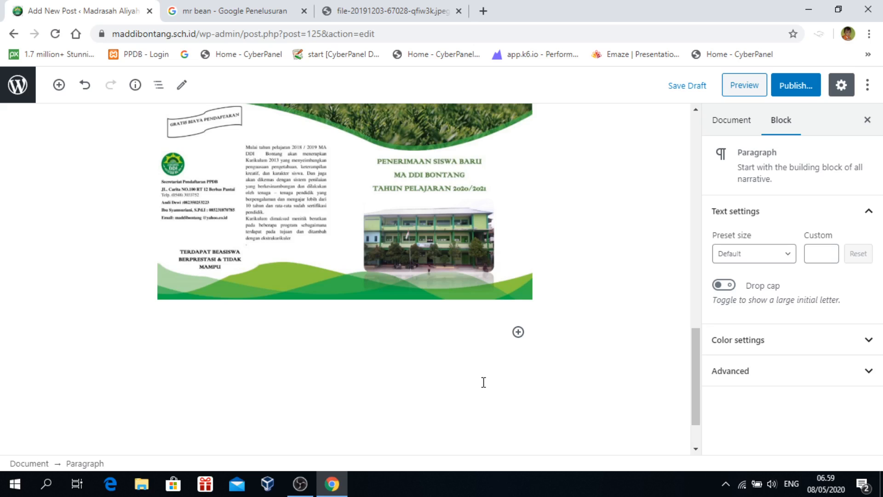
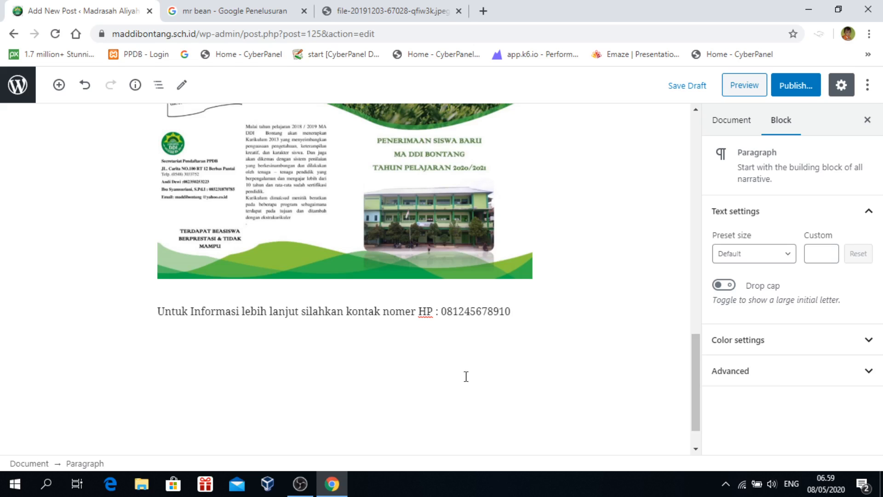
Make the contact line bold, Medium preset size, and centre-aligned
left_click(466, 377)
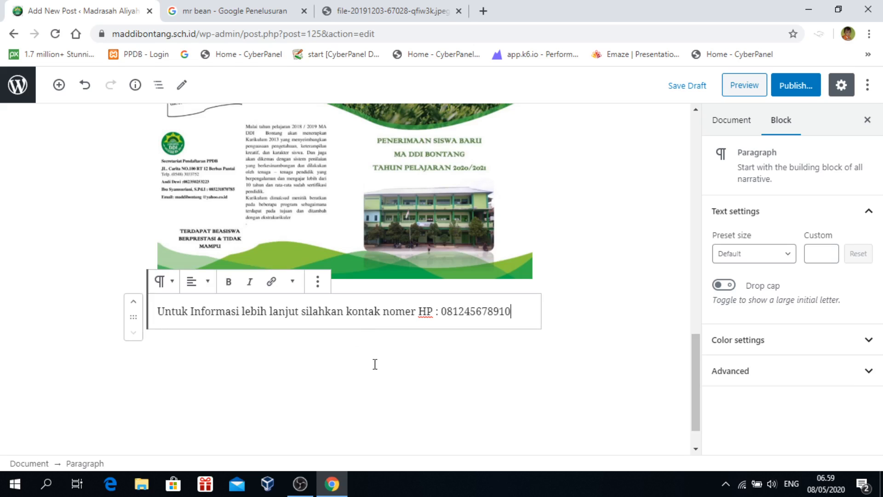
left_click_drag(173, 313, 536, 316)
left_click(229, 281)
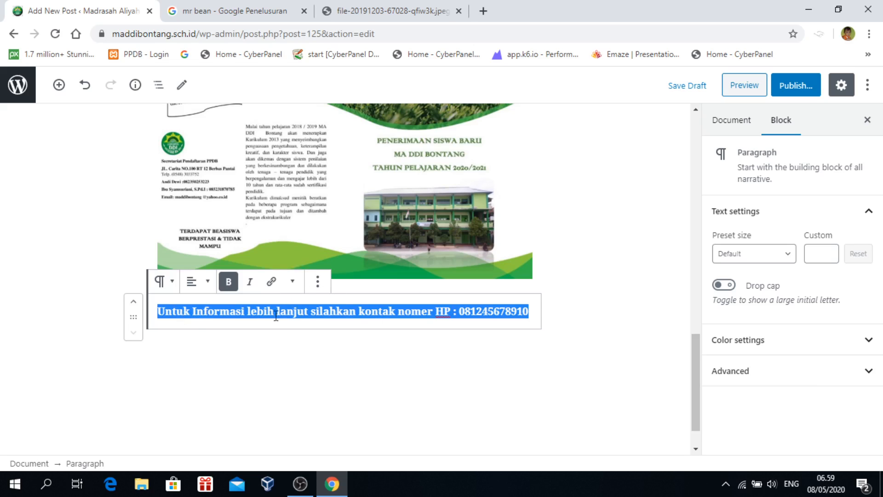
left_click(787, 257)
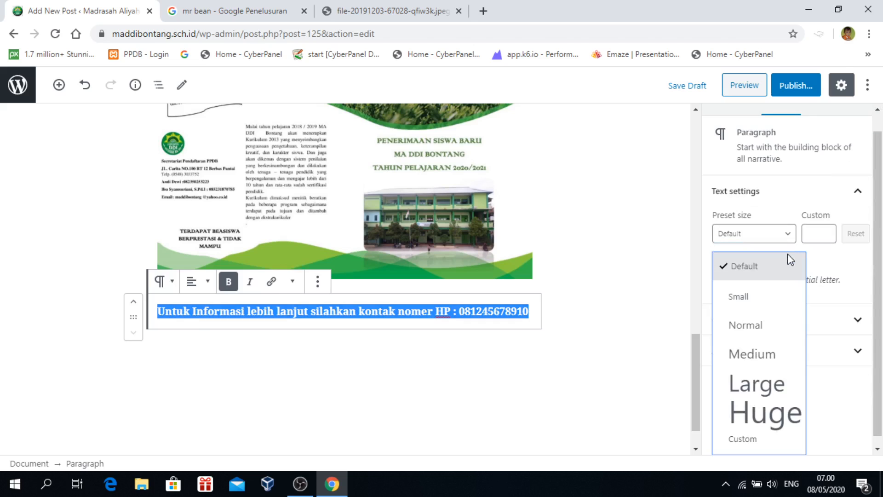
left_click(764, 352)
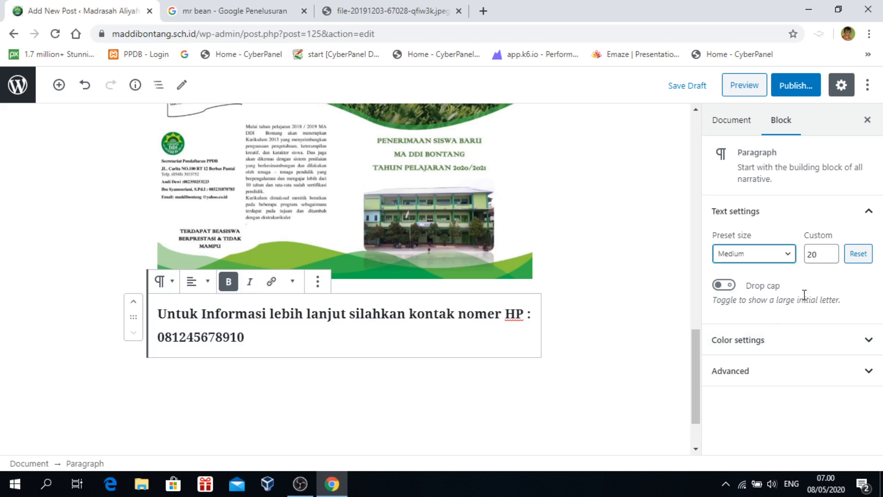
left_click(205, 282)
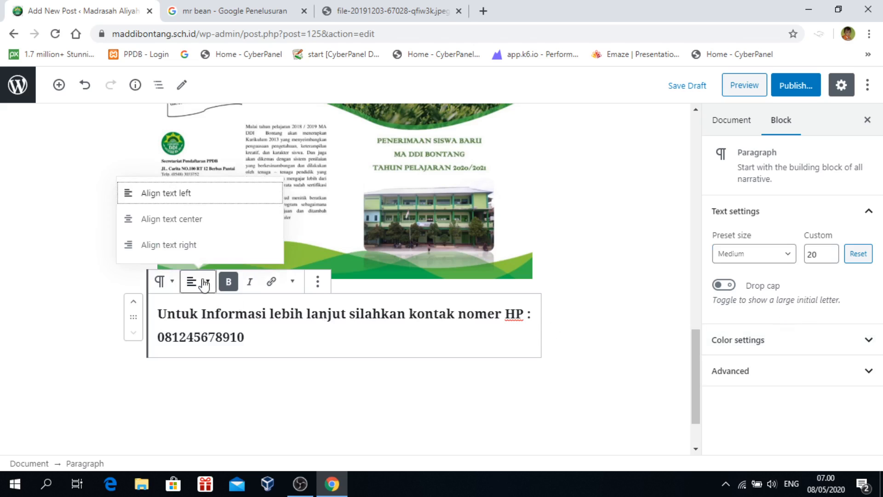
left_click(151, 220)
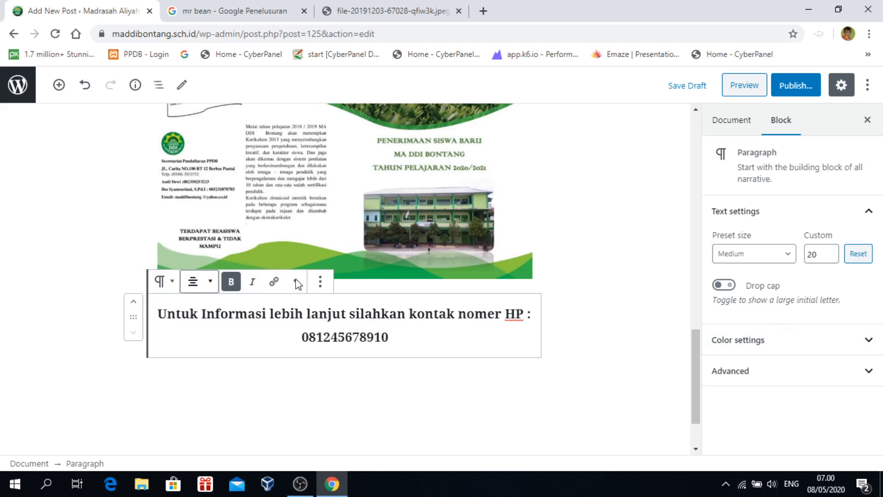
left_click(602, 337)
scroll(602, 336, "up", 15)
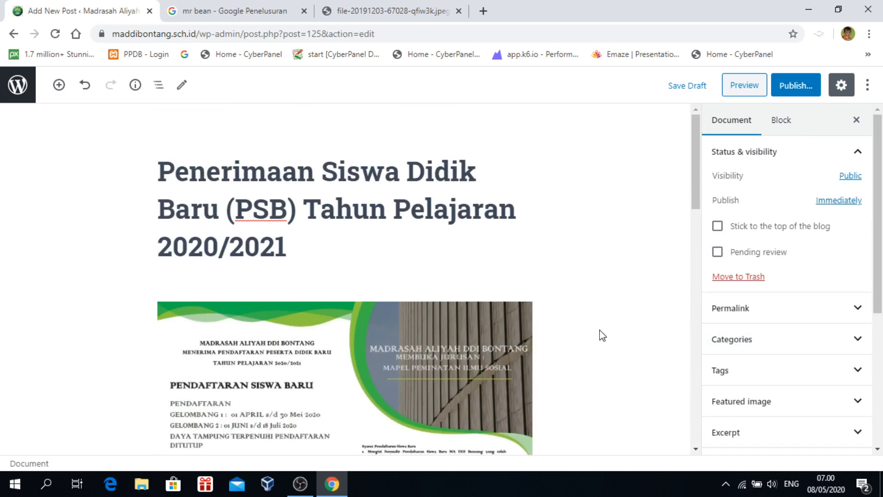
scroll(601, 335, "down", 20)
scroll(597, 338, "up", 8)
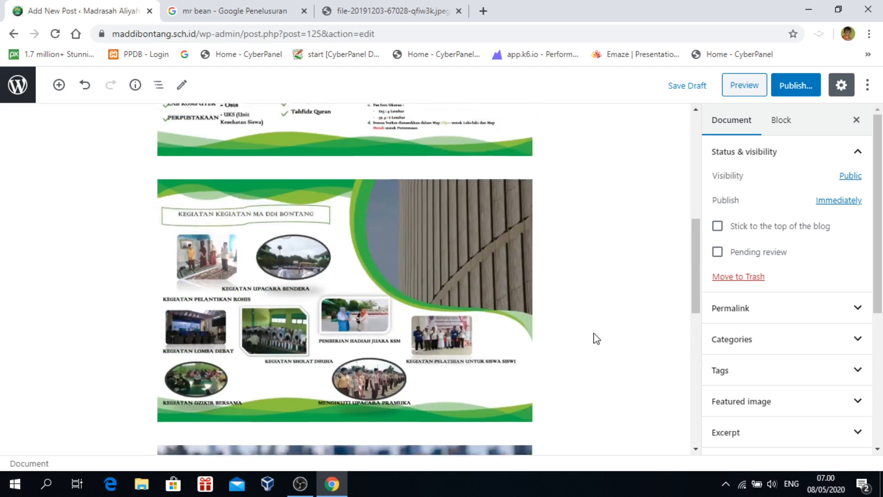
scroll(596, 338, "up", 8)
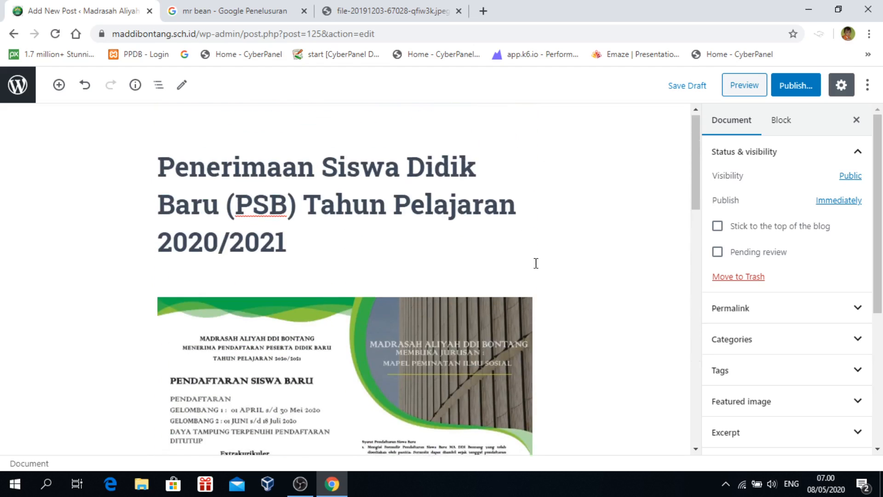
scroll(537, 262, "down", 10)
scroll(542, 269, "up", 7)
scroll(543, 270, "up", 5)
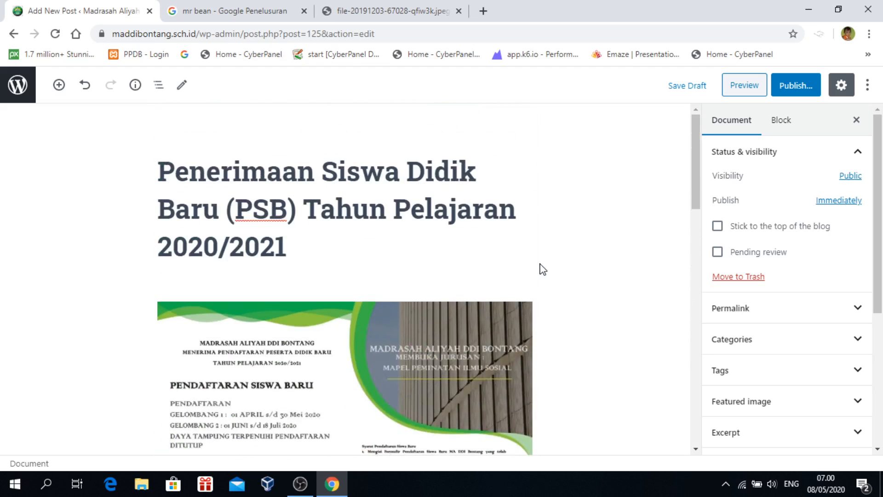
scroll(542, 266, "down", 4)
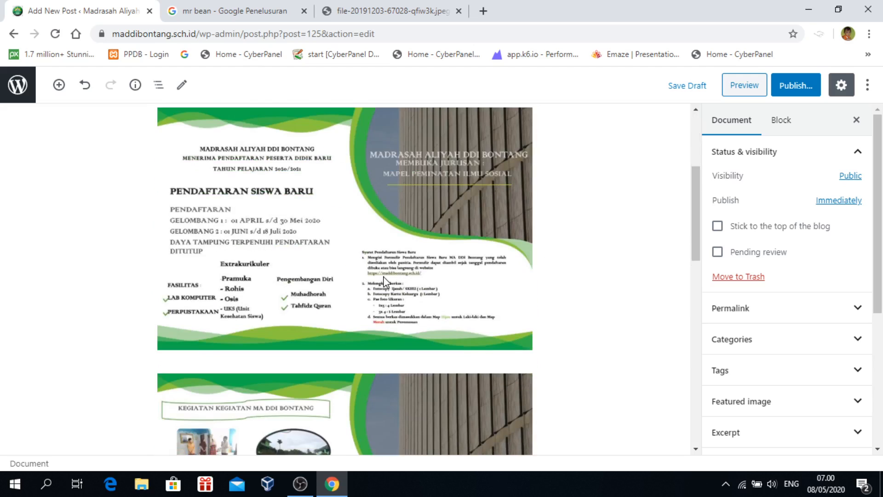
scroll(578, 259, "down", 4)
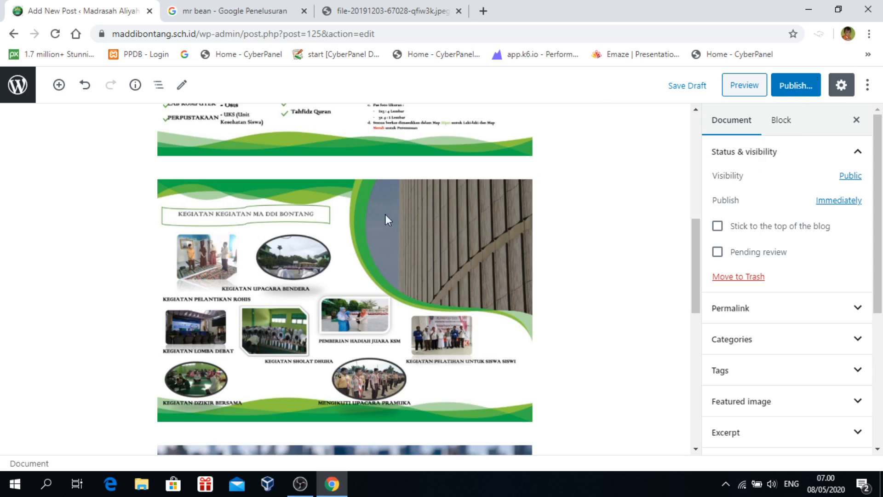
left_click(748, 87)
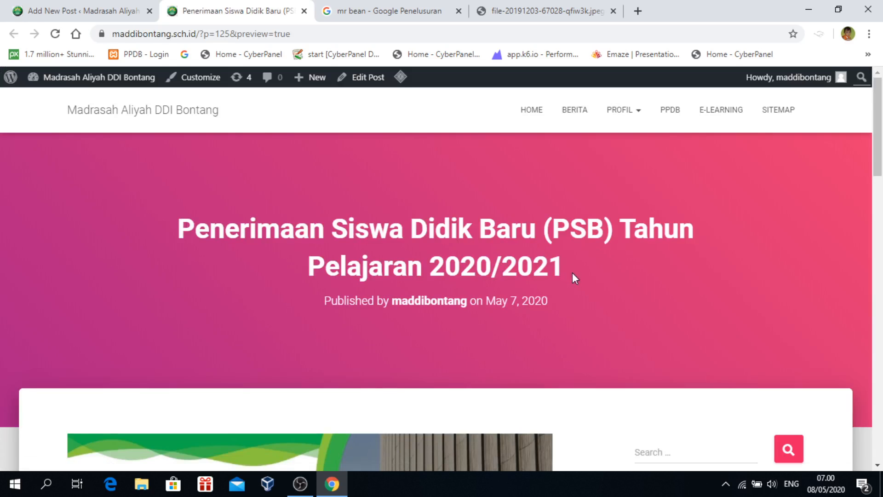
scroll(582, 294, "down", 10)
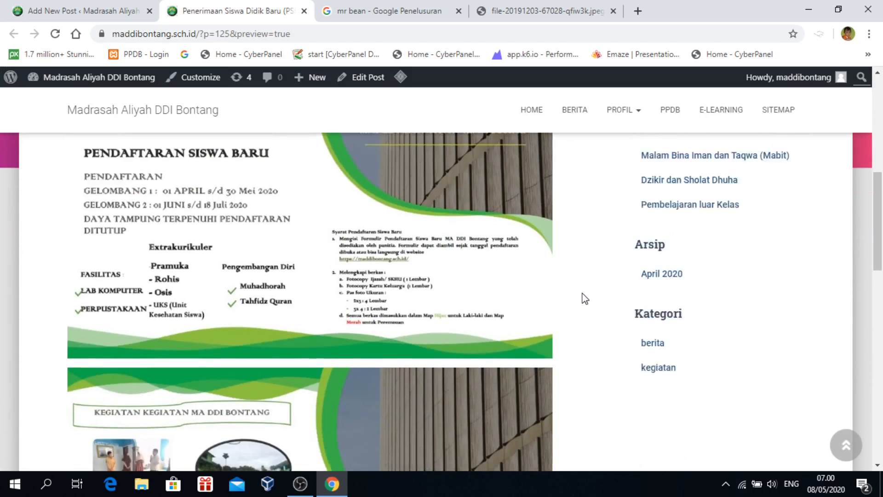
scroll(335, 291, "down", 6)
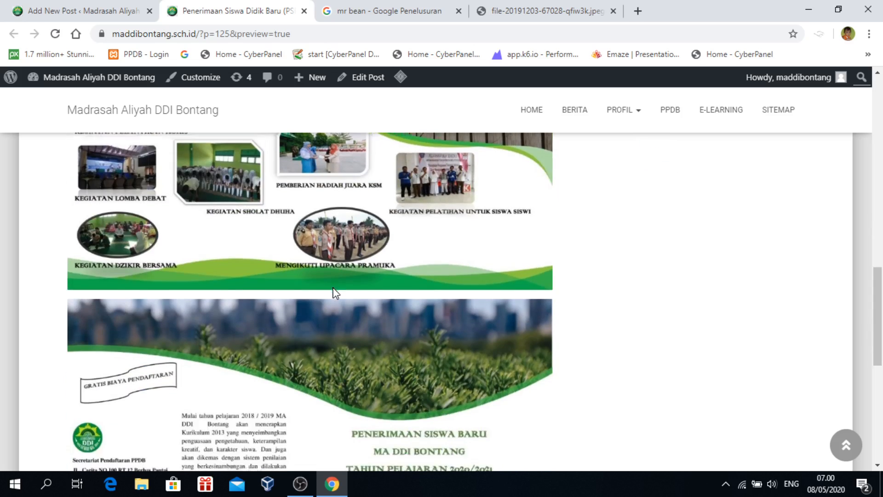
scroll(335, 291, "down", 4)
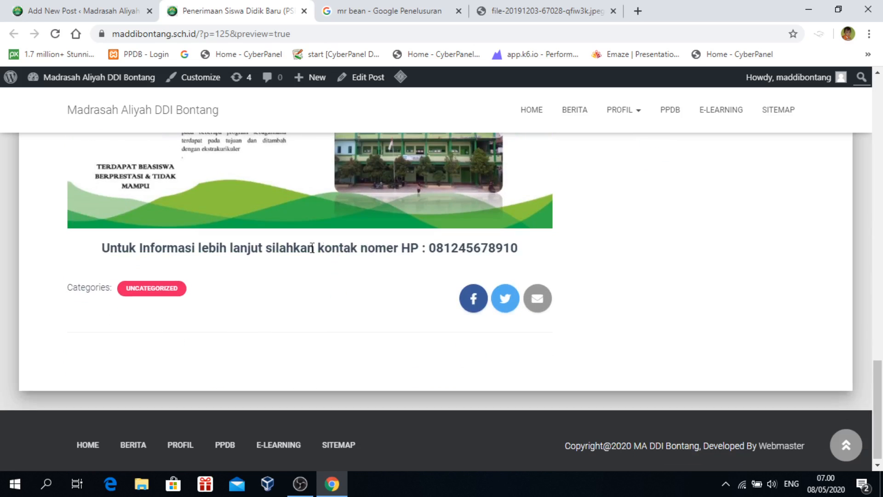
scroll(504, 247, "up", 20)
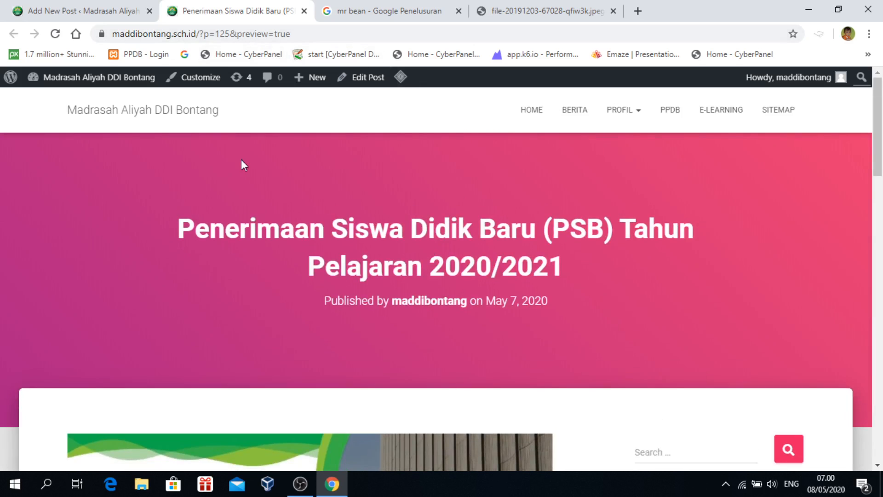
Return to the post editor and scroll through the PSB post's brochures and contact line
left_click(92, 11)
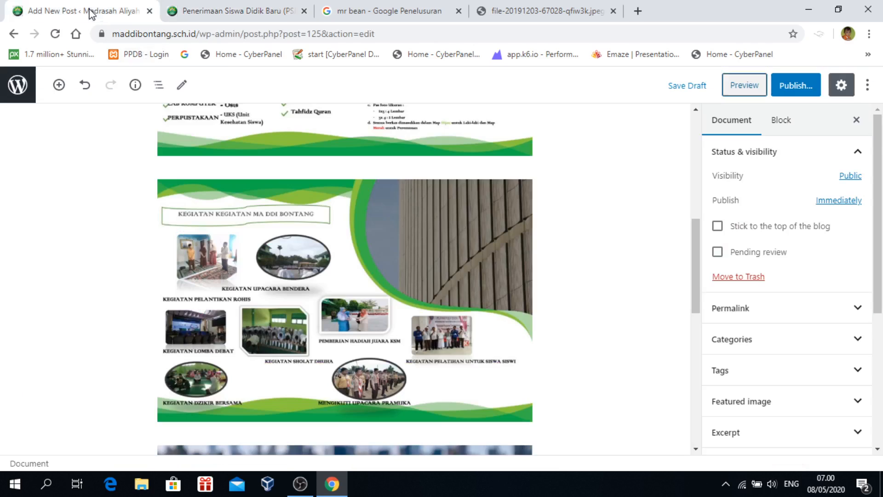
scroll(589, 363, "up", 3)
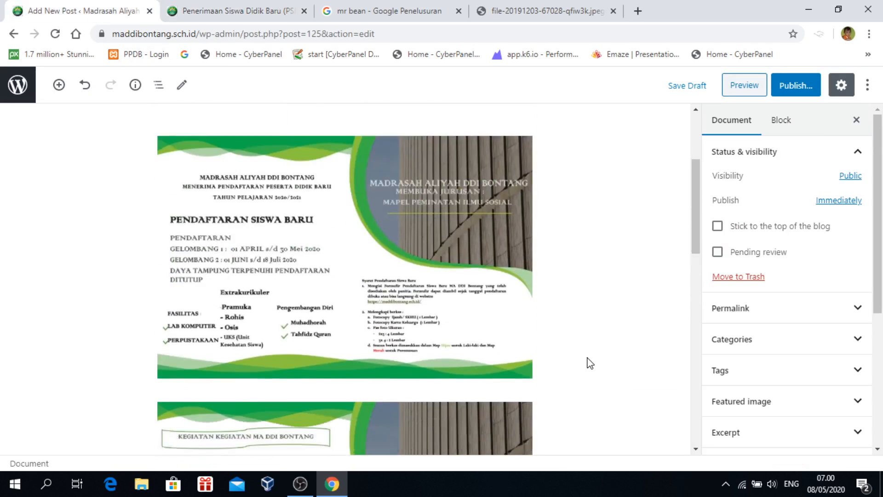
scroll(590, 363, "down", 12)
scroll(590, 364, "up", 7)
scroll(590, 364, "up", 8)
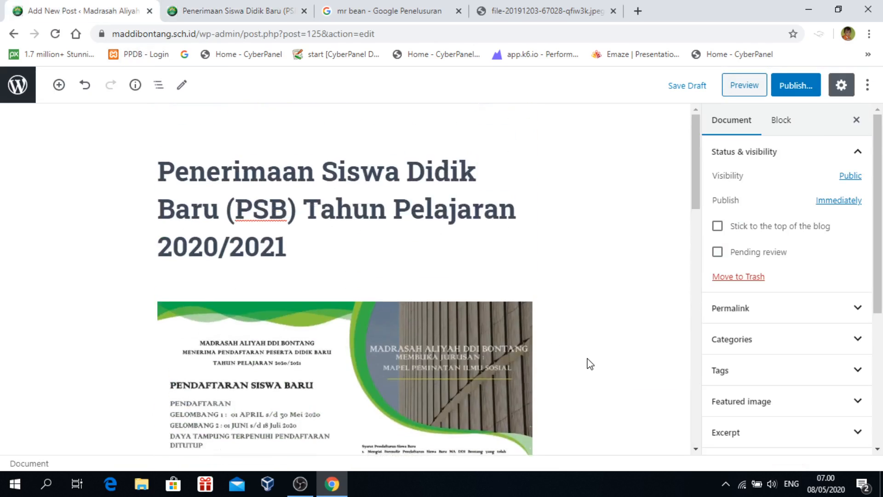
scroll(590, 363, "down", 7)
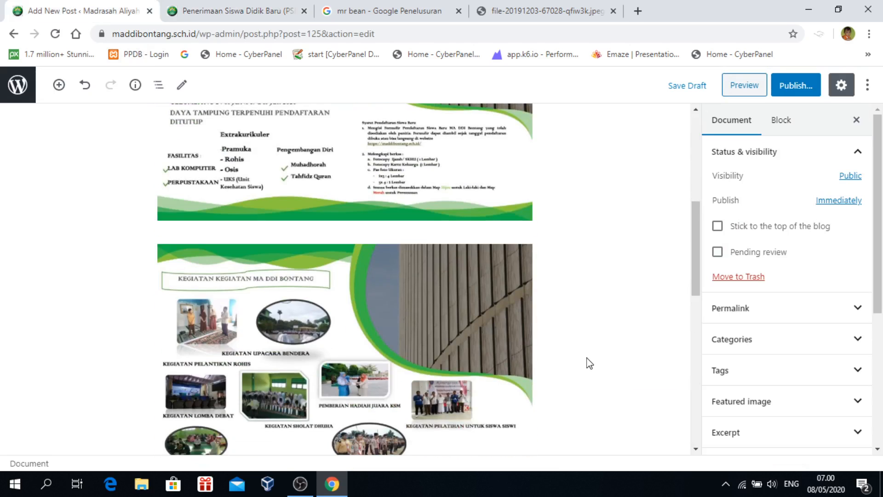
scroll(593, 339, "up", 7)
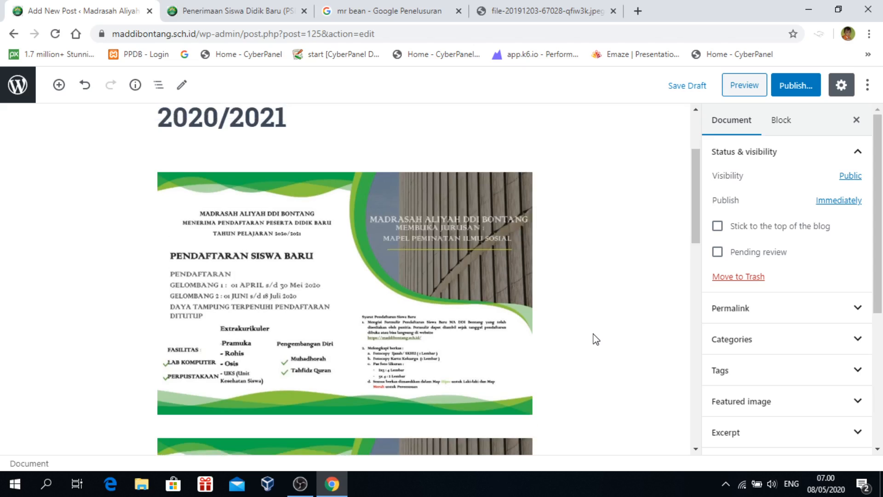
scroll(406, 328, "up", 2)
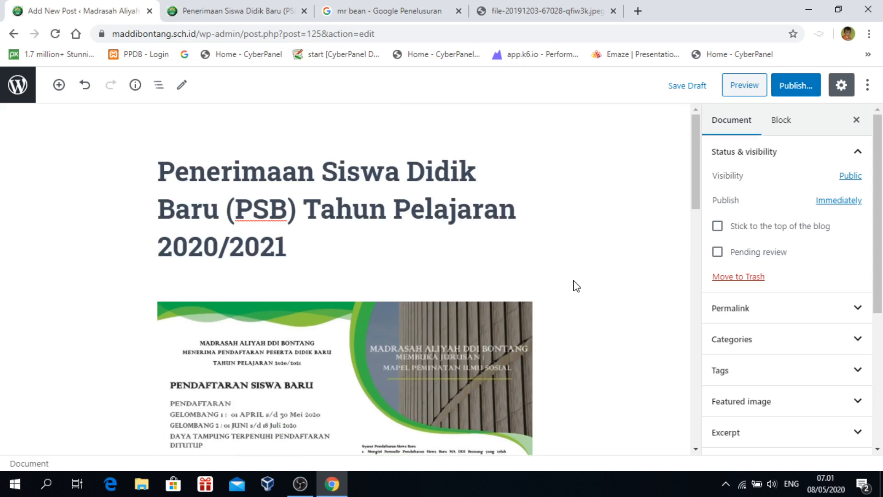
scroll(576, 289, "down", 4)
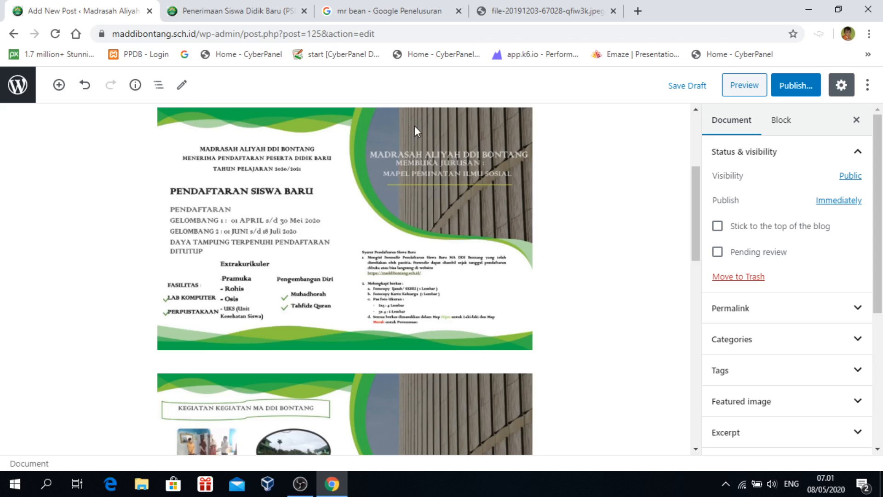
Look over the post preview, then come back to the editor's Document settings
left_click(235, 15)
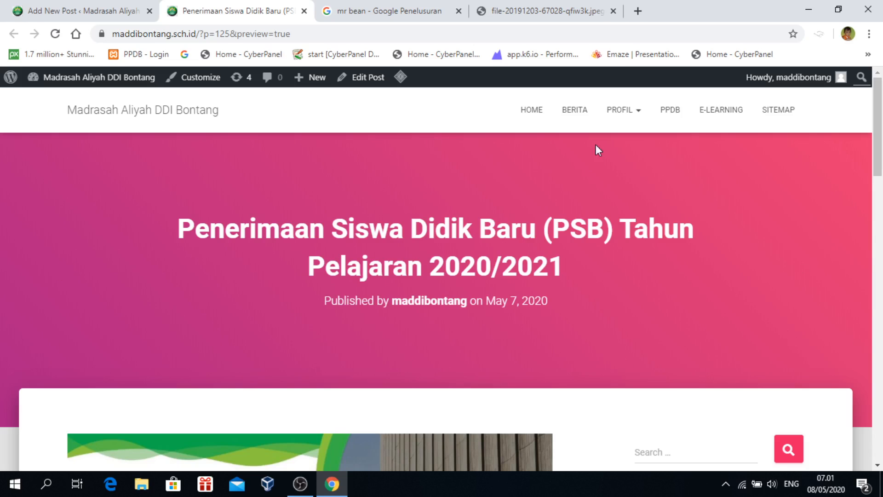
scroll(692, 328, "down", 5)
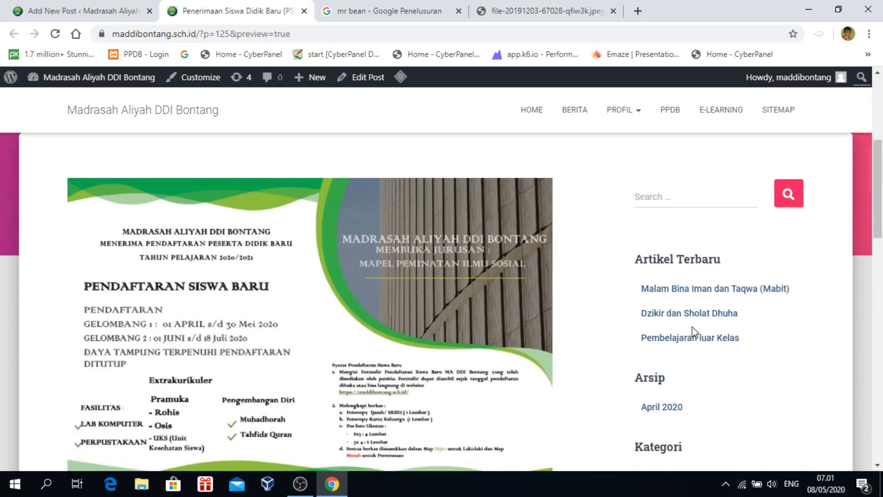
scroll(591, 281, "up", 5)
left_click(49, 10)
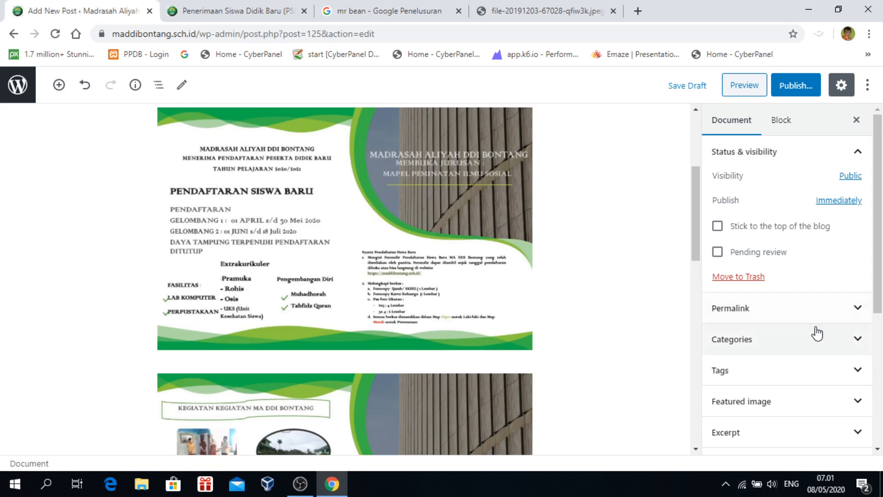
scroll(816, 331, "down", 3)
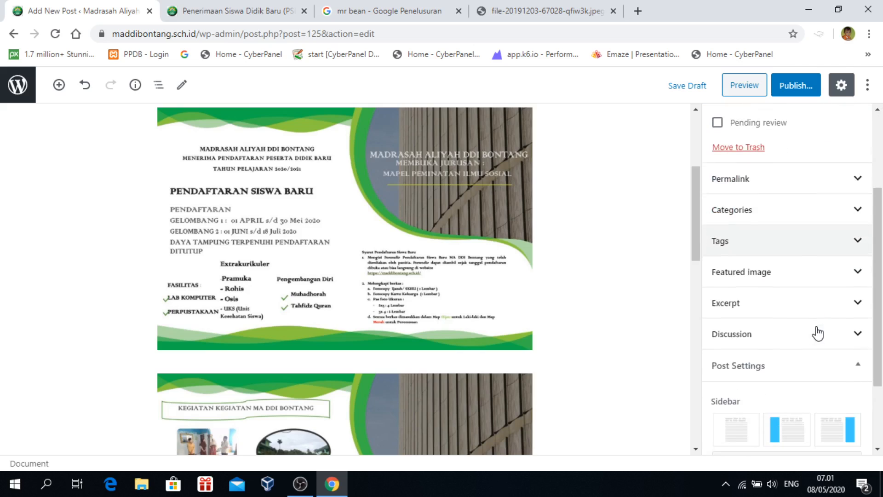
Expand the Featured image panel in the Document sidebar, comparing against the preview tab
left_click(780, 281)
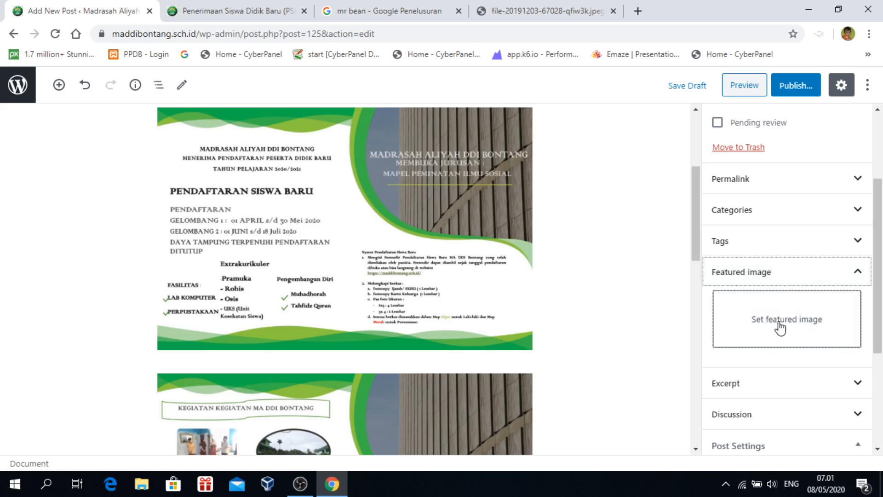
left_click(243, 12)
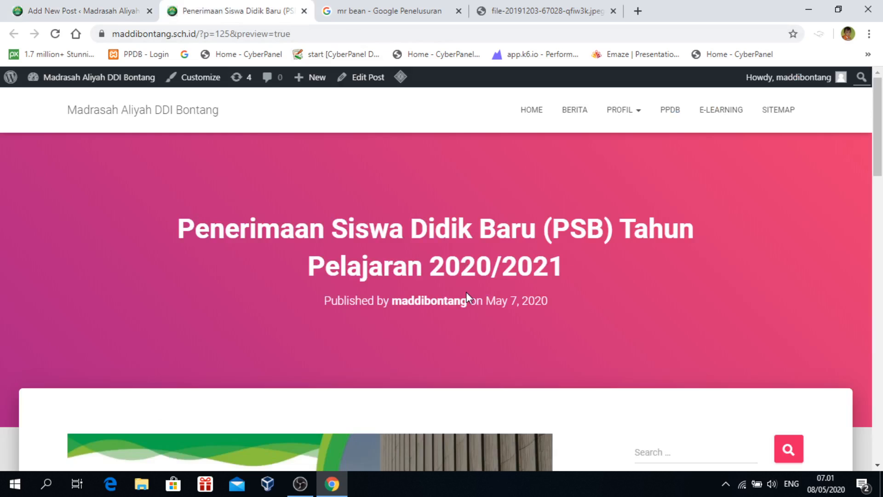
left_click(95, 11)
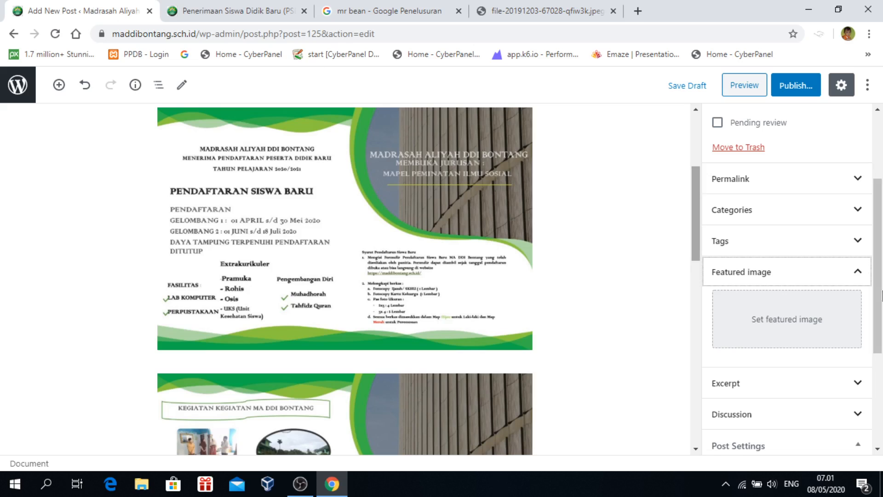
left_click(823, 275)
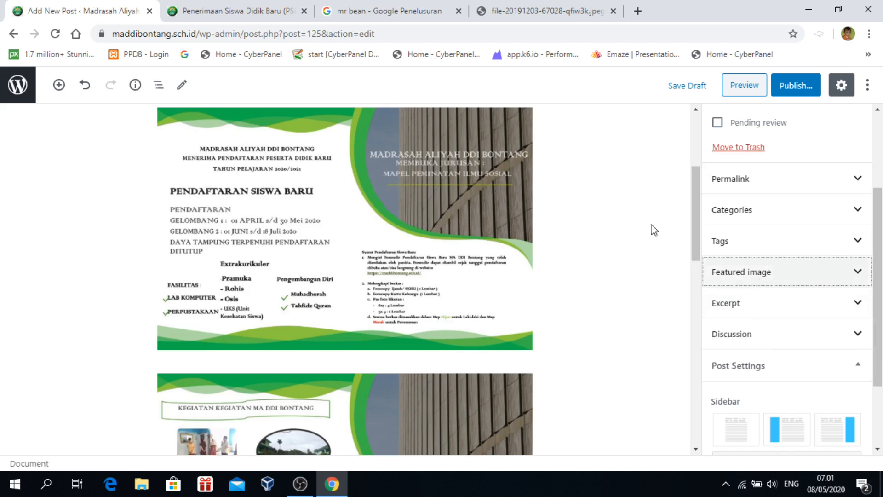
left_click(199, 12)
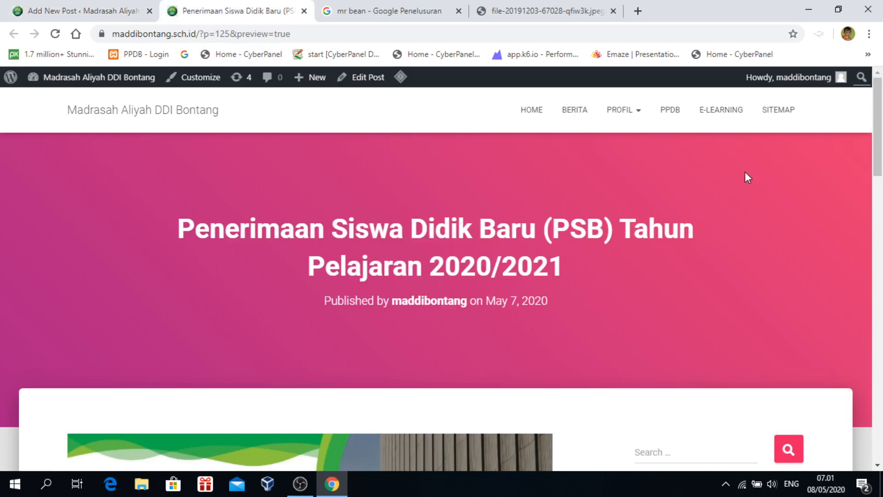
left_click(95, 13)
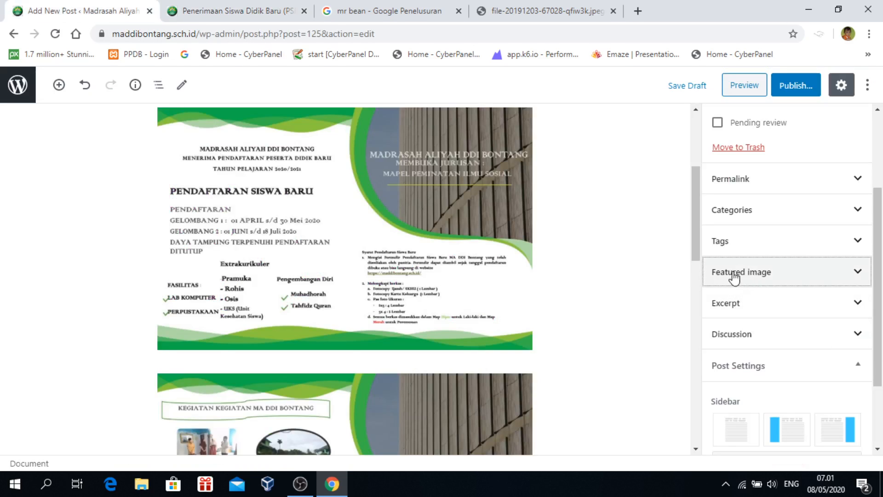
left_click(780, 277)
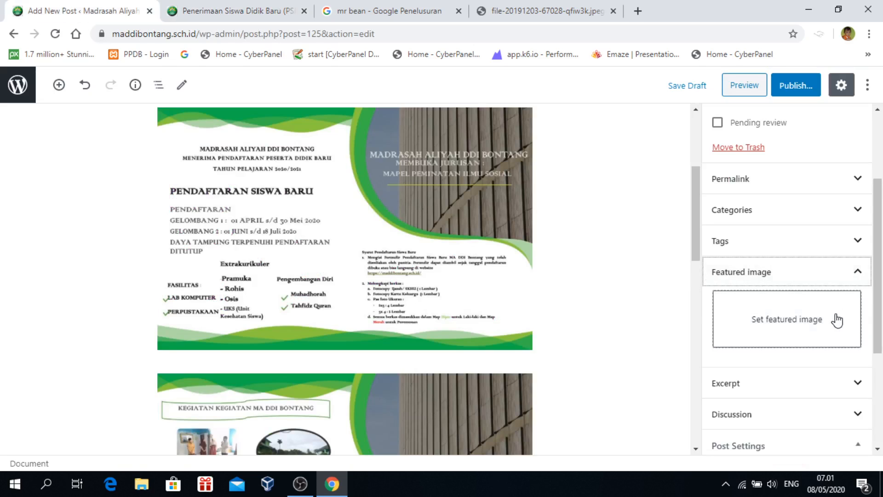
Select the schoolyard assembly photo WhatsApp-Image-2020-04-20-at-8.24.31-AM.jpeg as the featured image candidate
left_click(794, 327)
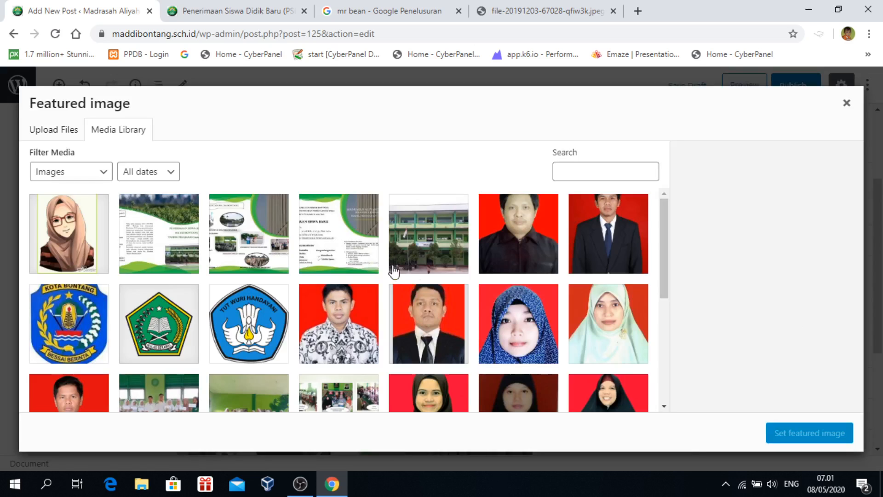
scroll(418, 285, "down", 4)
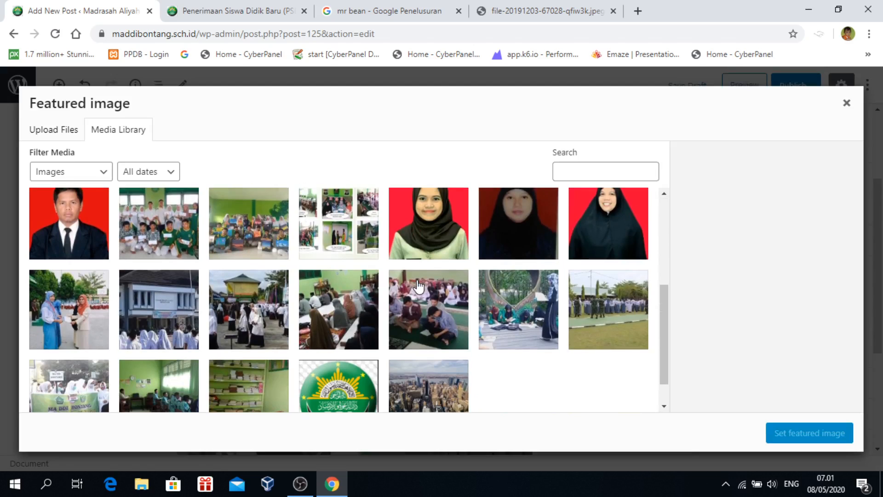
scroll(419, 286, "down", 1)
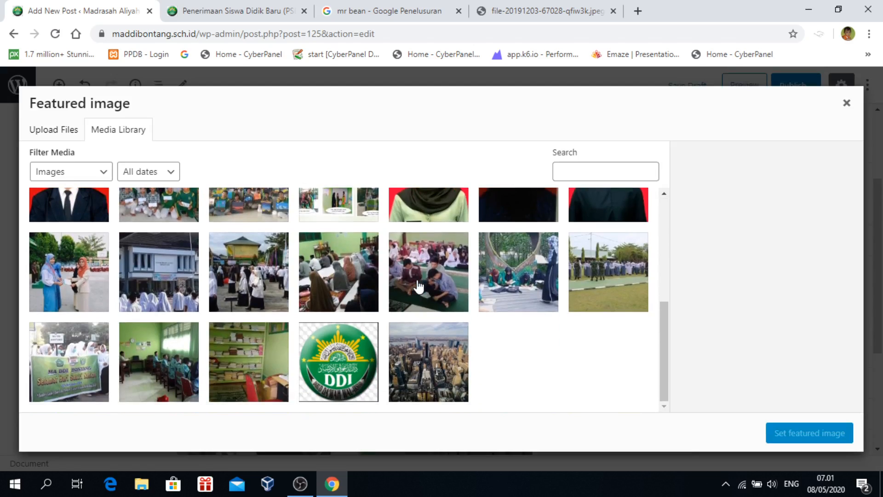
scroll(417, 286, "up", 3)
scroll(418, 286, "down", 3)
scroll(417, 286, "up", 2)
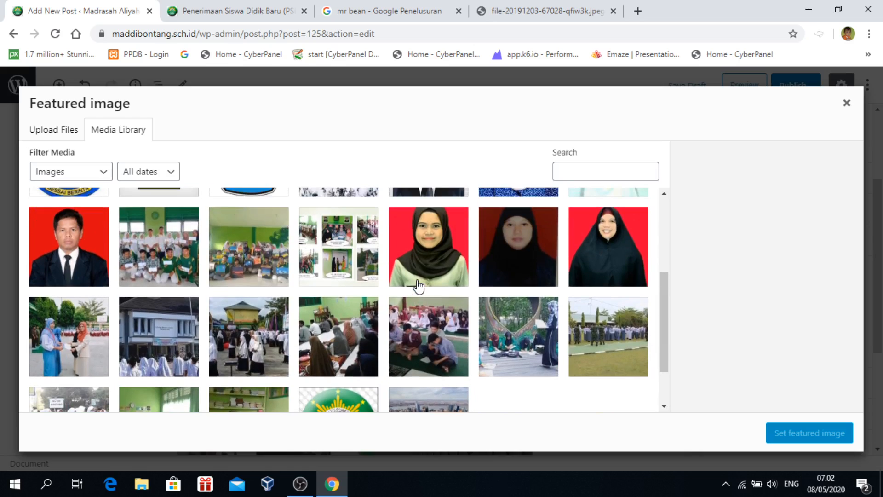
left_click(147, 248)
scroll(275, 289, "down", 2)
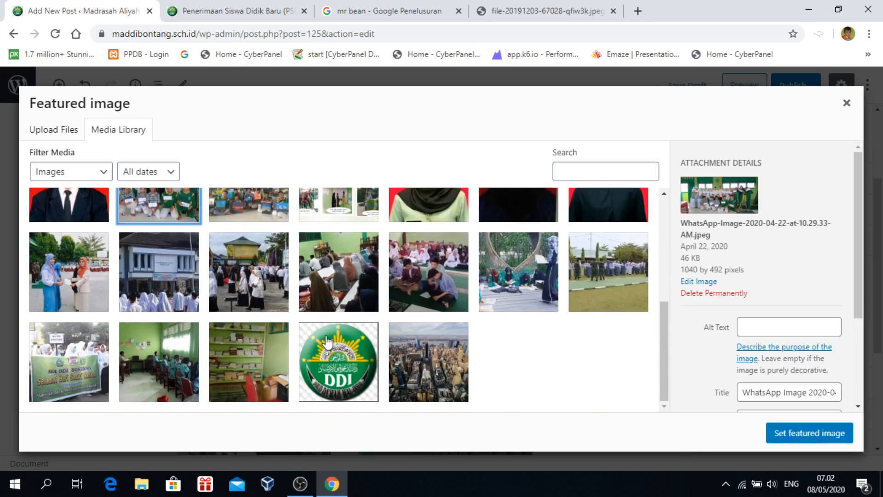
scroll(327, 344, "up", 3)
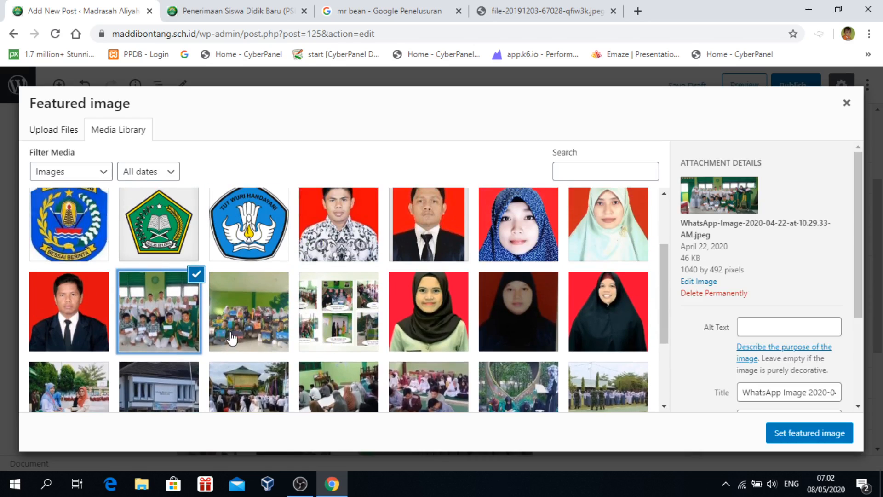
left_click(196, 275)
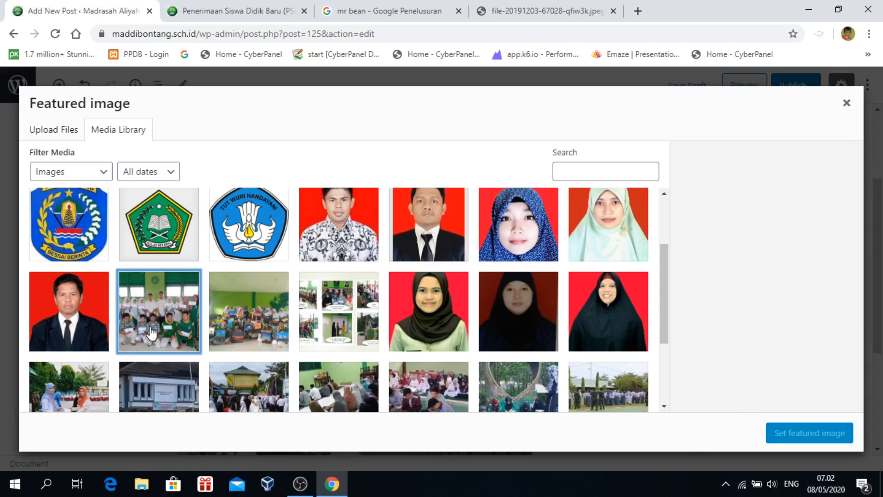
scroll(152, 337, "down", 3)
left_click(248, 275)
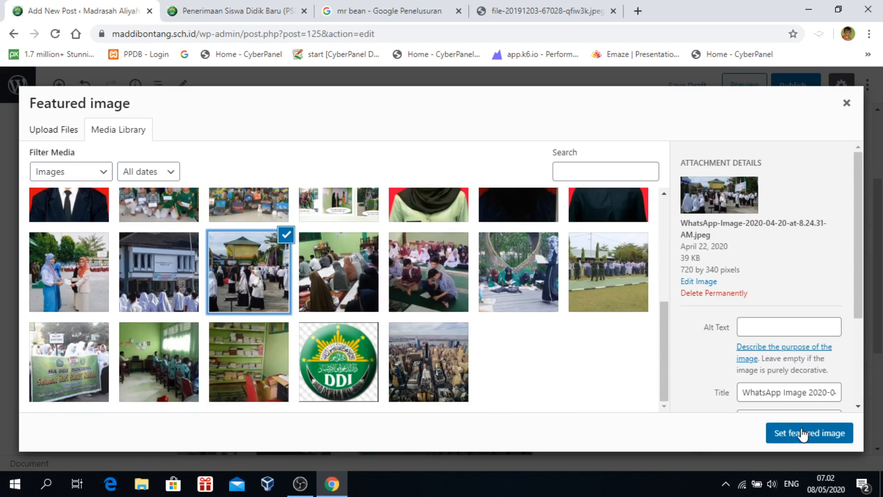
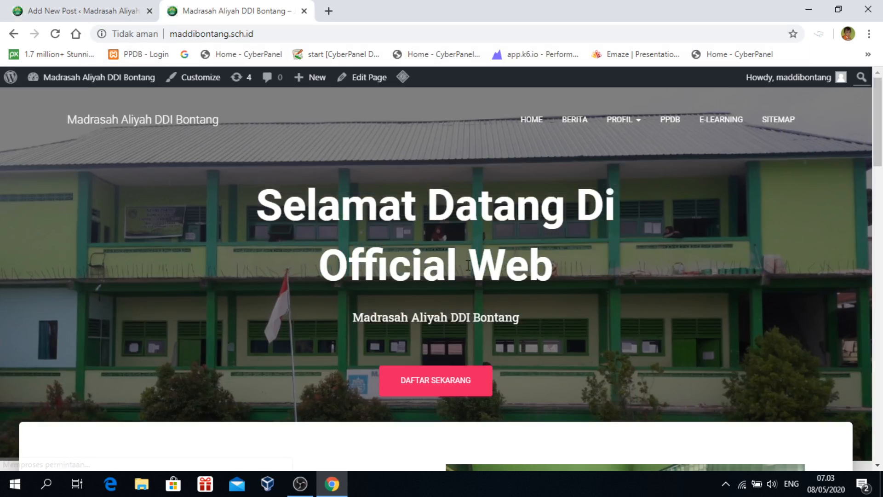
Scroll to the Info Sekolah section and open the PSB 2020/2021 post on the live site
scroll(467, 265, "down", 10)
scroll(467, 265, "down", 15)
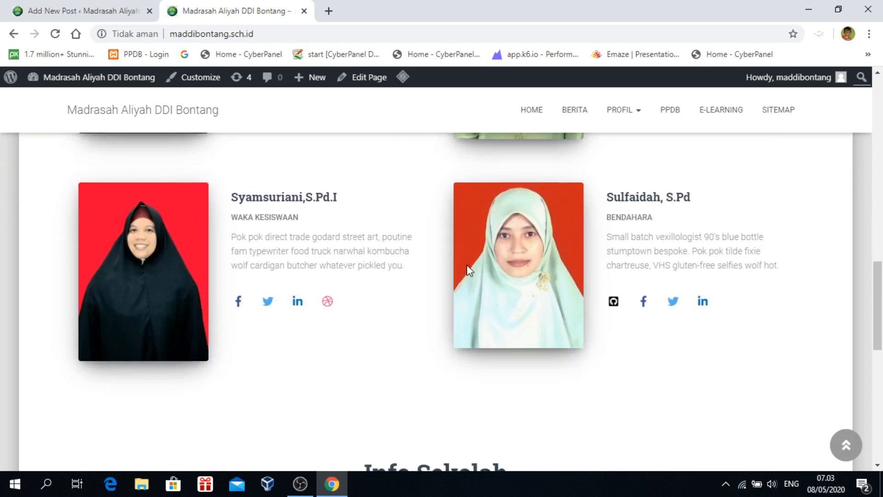
scroll(467, 263, "up", 1)
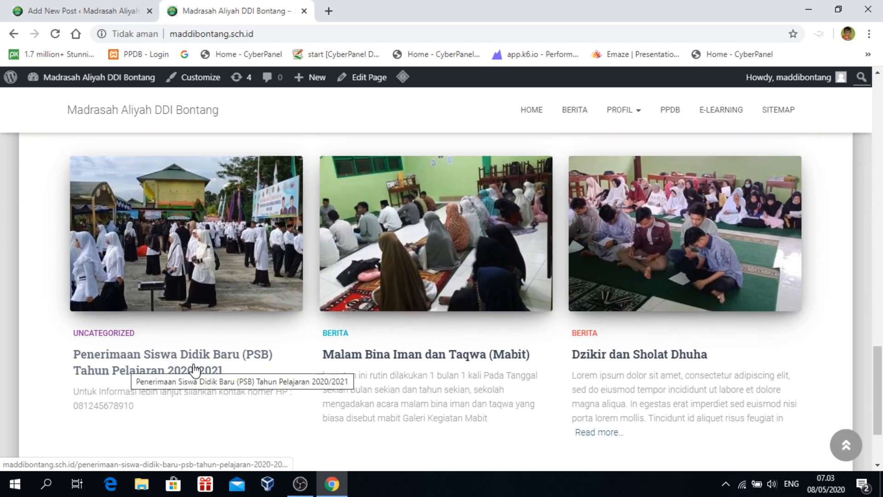
scroll(196, 368, "up", 1)
left_click(191, 278)
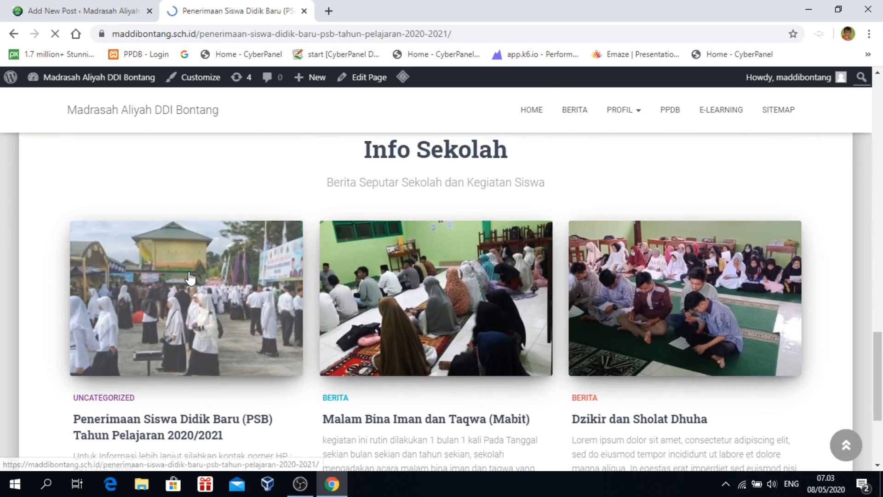
Read through the live PSB post with its featured image, then go back to the post editor
scroll(782, 276, "down", 3)
scroll(784, 279, "down", 15)
scroll(346, 288, "up", 15)
scroll(346, 288, "up", 4)
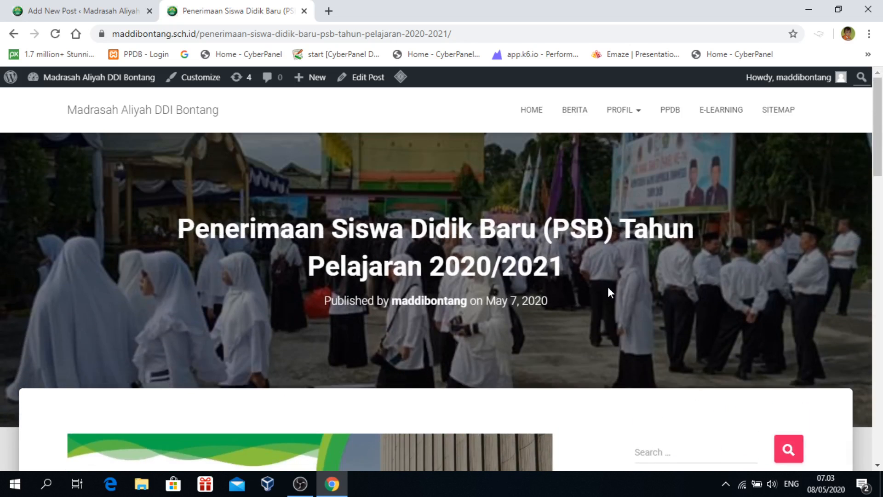
scroll(608, 287, "down", 3)
scroll(593, 285, "up", 3)
left_click(88, 11)
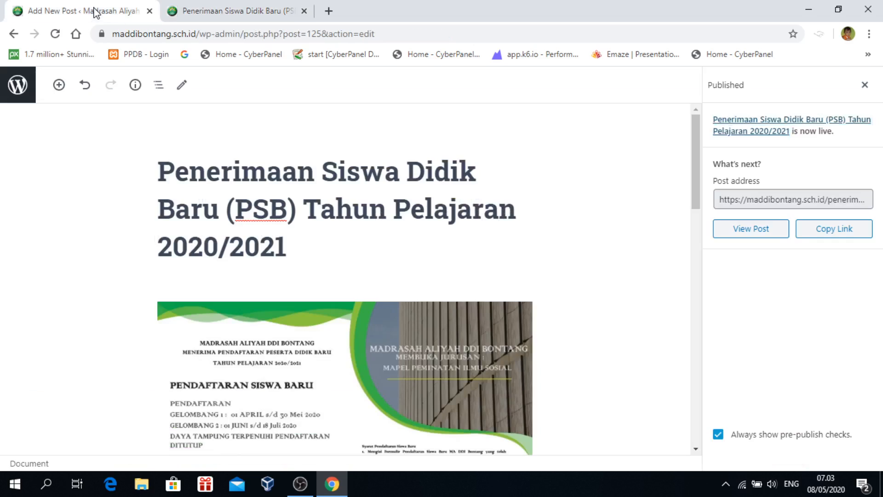
Dismiss the published confirmation, look over the PSB post, and exit the editor to All Posts
left_click(865, 84)
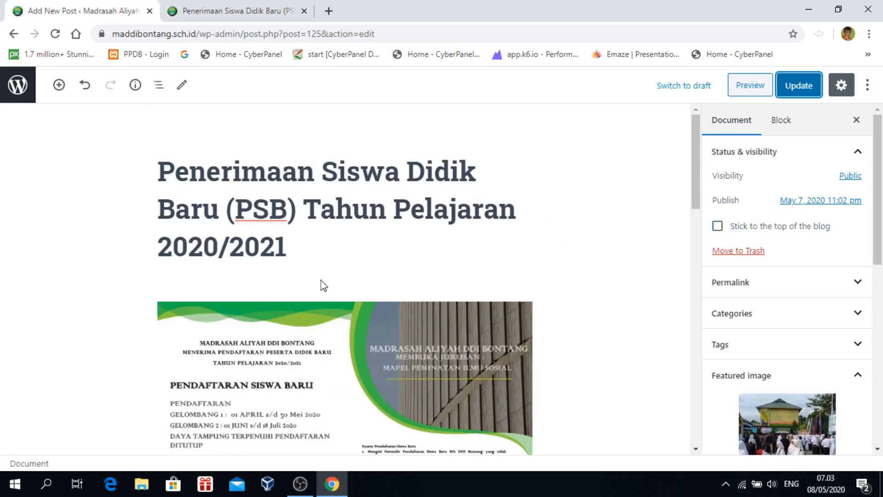
scroll(321, 283, "down", 1)
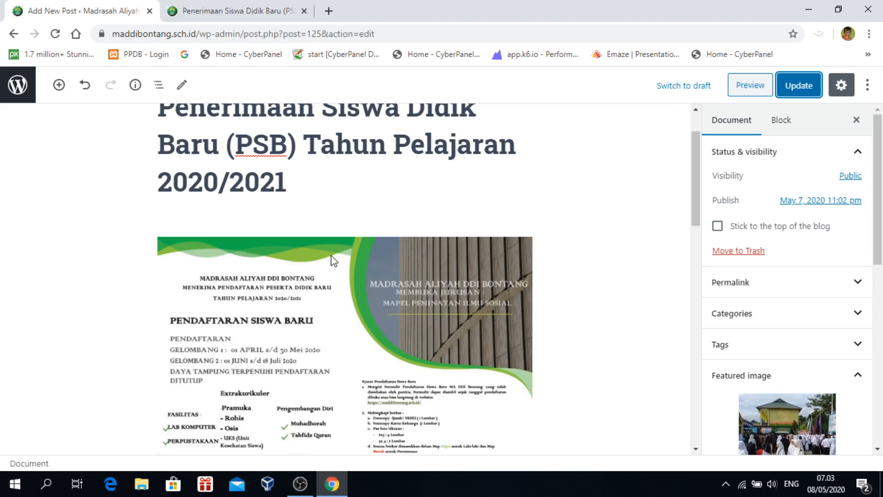
scroll(360, 250, "up", 2)
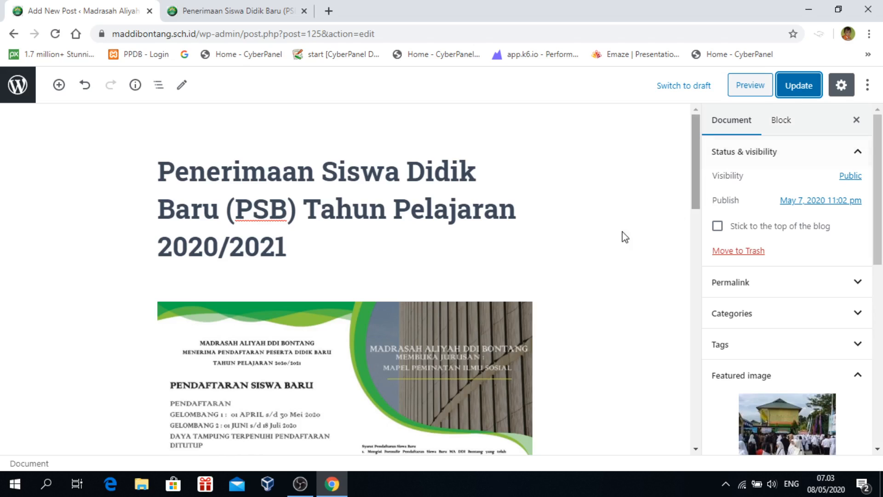
scroll(267, 276, "down", 1)
scroll(267, 276, "up", 1)
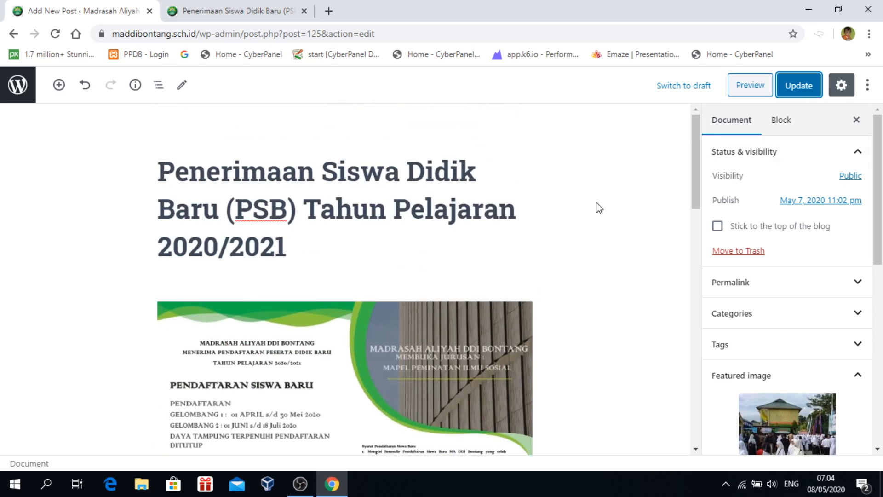
left_click(19, 90)
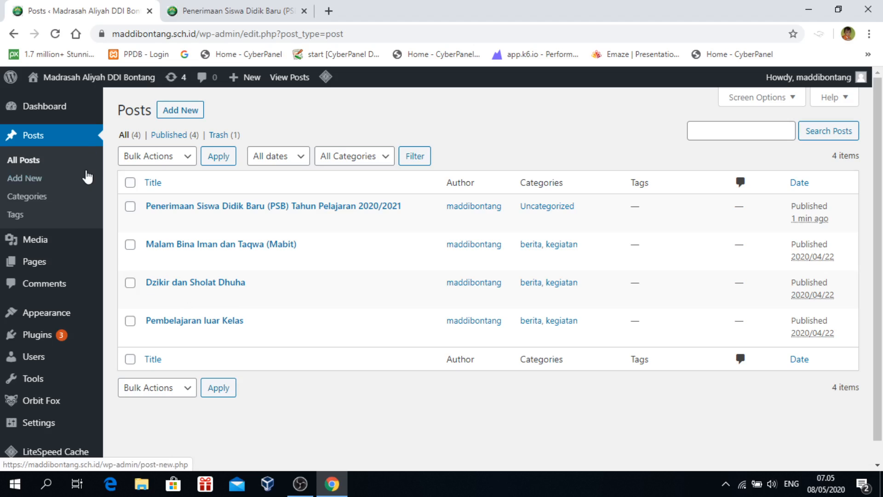
Bulk-delete the berita, galeri and kegiatan categories, then open Uncategorized for editing
left_click(27, 201)
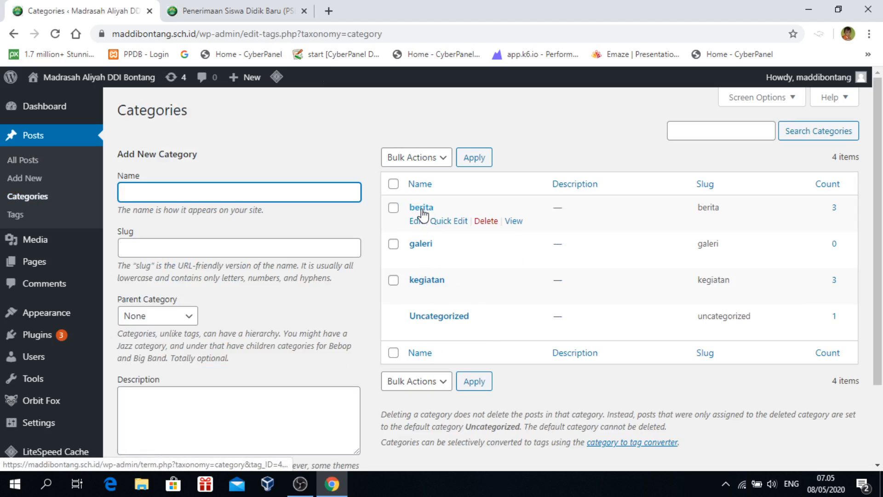
left_click(393, 207)
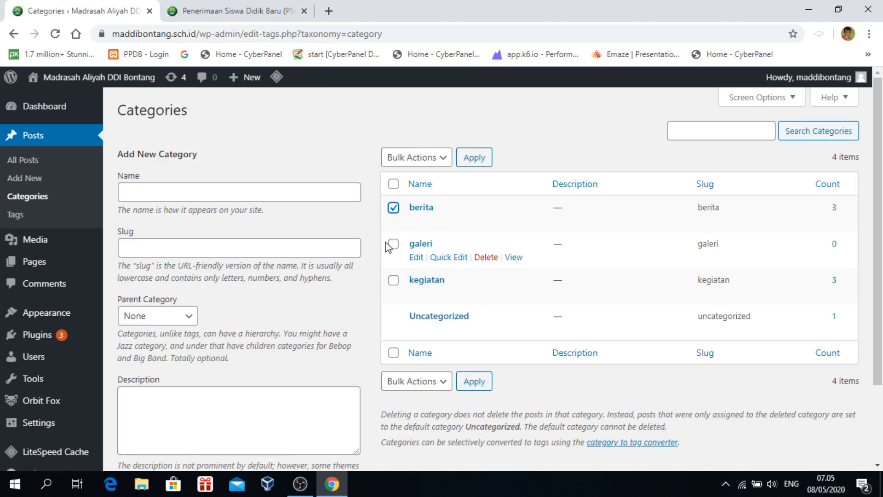
left_click(393, 244)
left_click(393, 281)
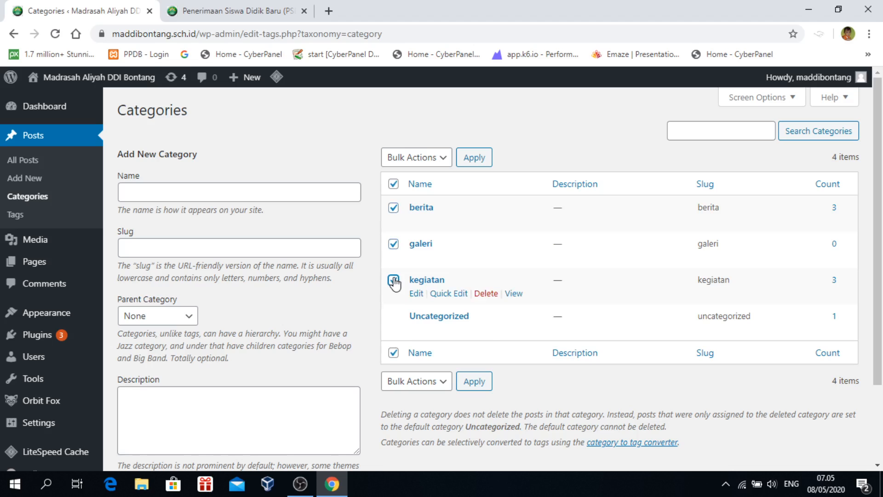
left_click(440, 384)
left_click(408, 410)
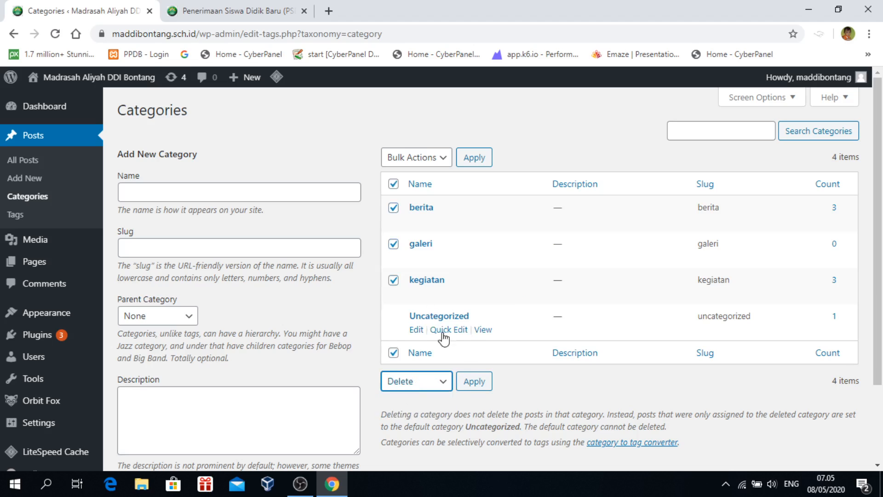
left_click(472, 384)
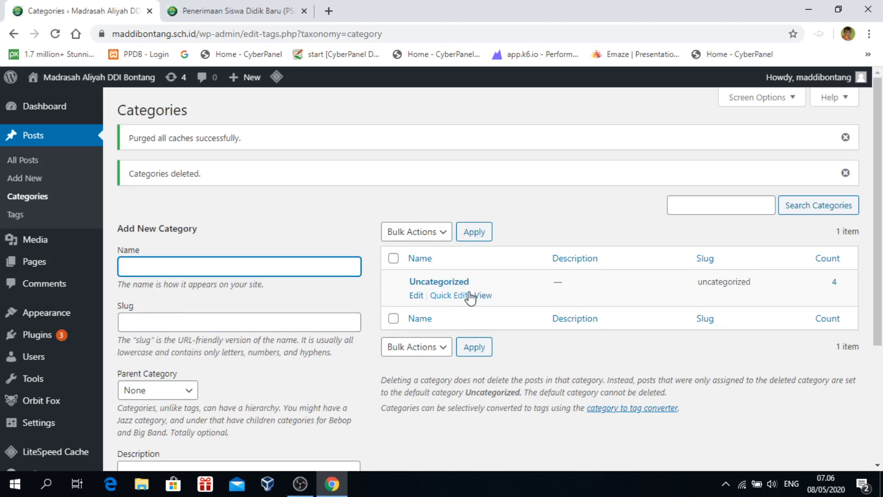
left_click(422, 287)
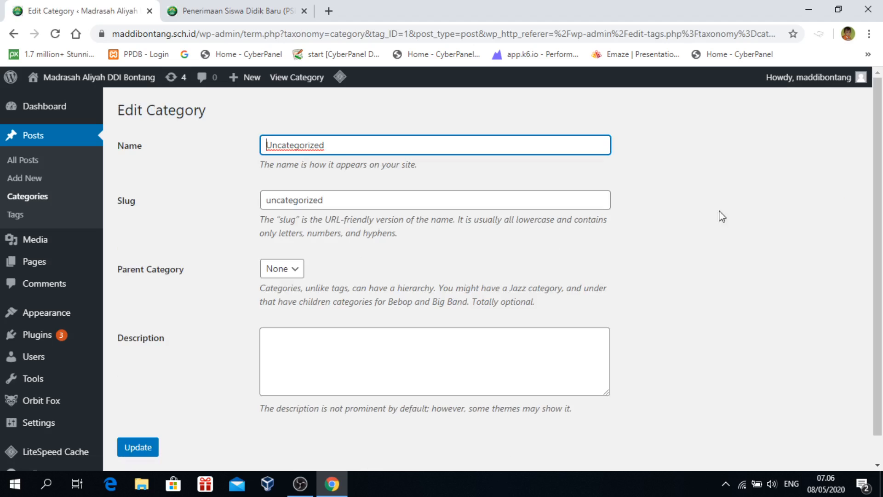
Rename Uncategorized to 'info sekolah' with slug 'info-sekolah' and update it
left_click_drag(374, 144, 161, 150)
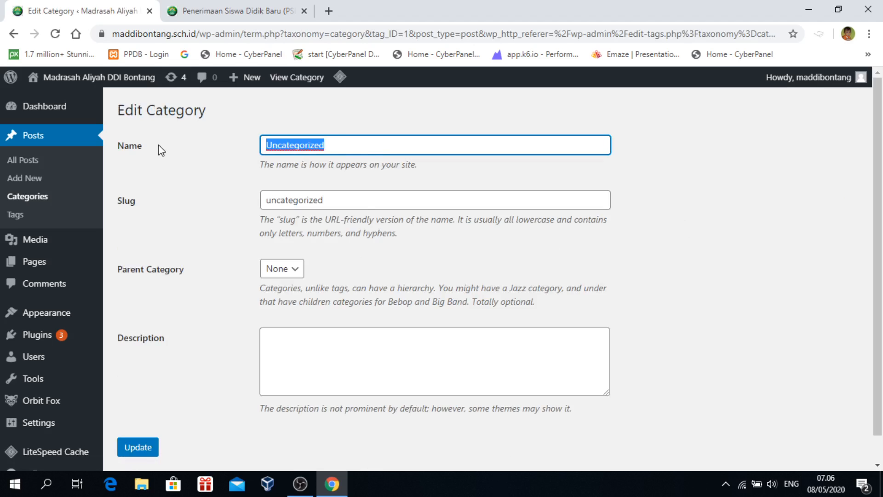
key("BackSpace")
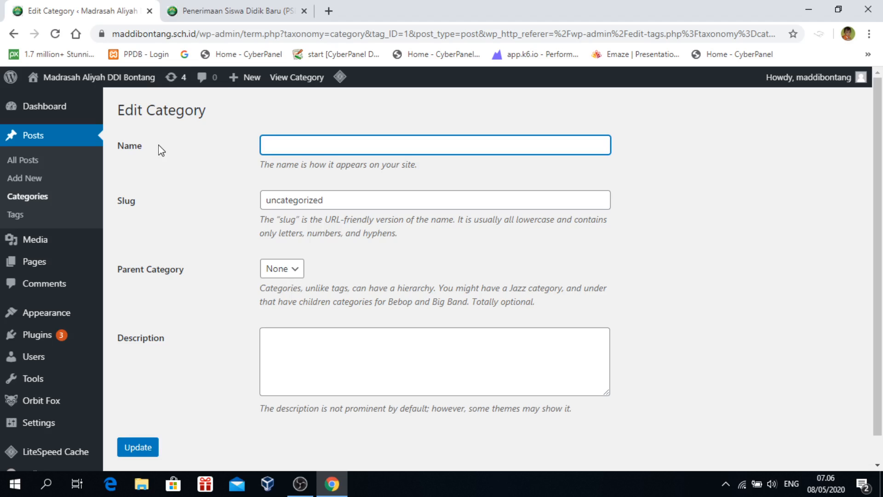
type("info sekolah")
key("Tab")
type("info-sekolah")
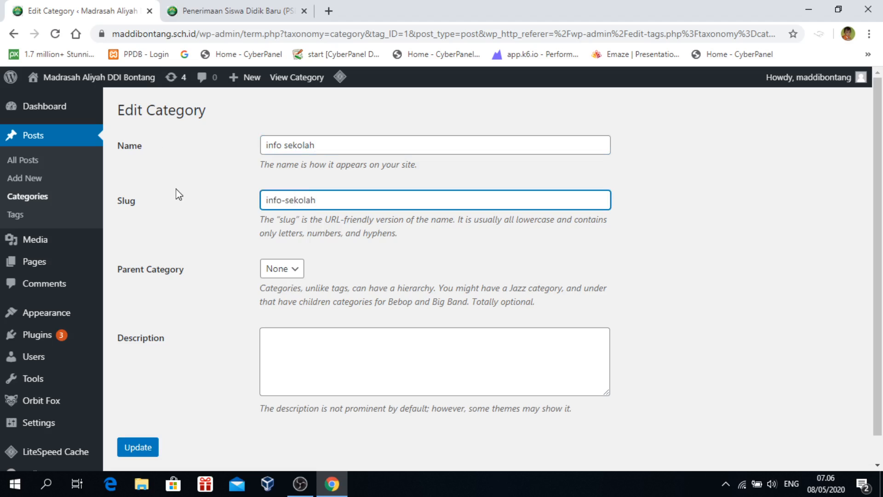
left_click(292, 270)
scroll(295, 330, "down", 1)
left_click(139, 422)
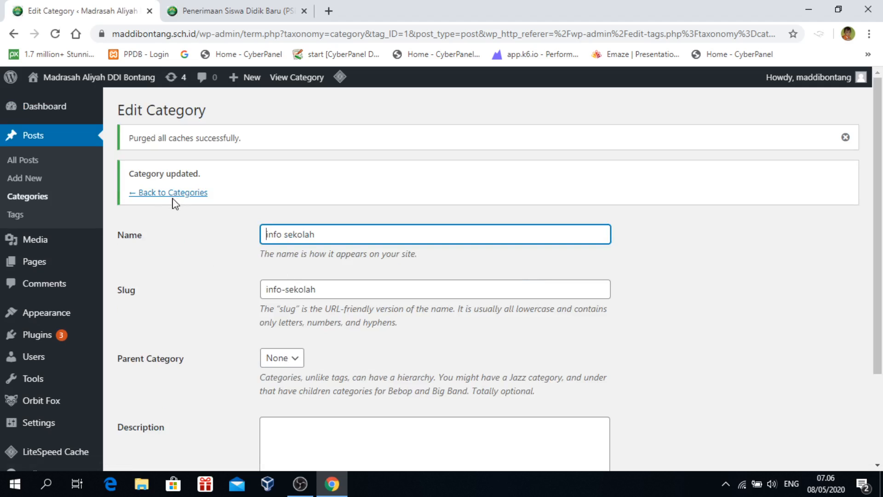
scroll(496, 340, "down", 3)
scroll(496, 341, "up", 3)
Add a new osis category with its matching slug on the Categories page
left_click(21, 201)
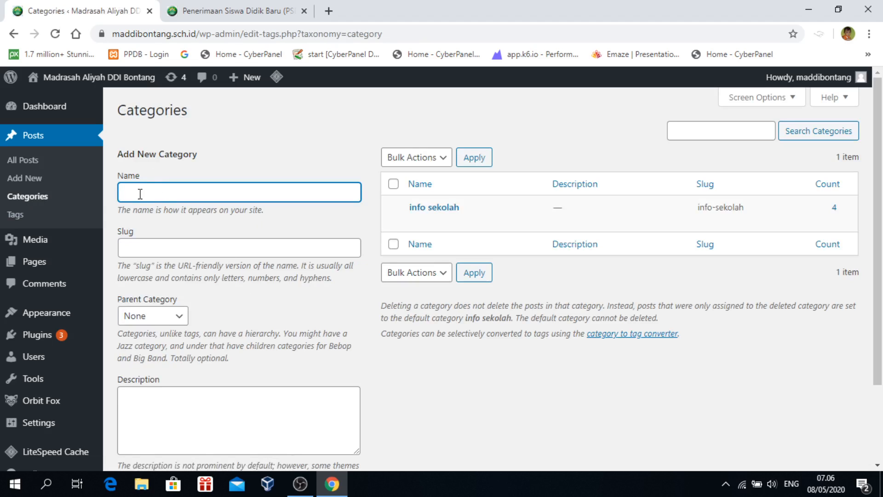
left_click(140, 249)
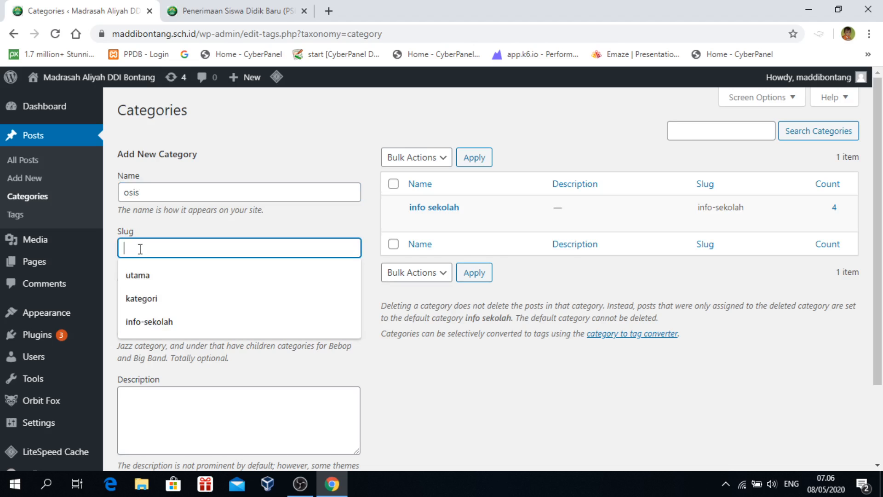
type("osis")
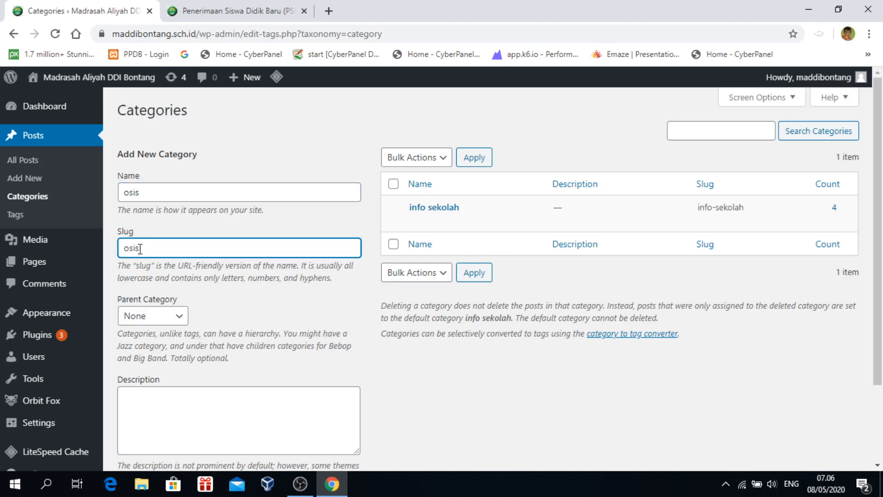
scroll(264, 305, "down", 2)
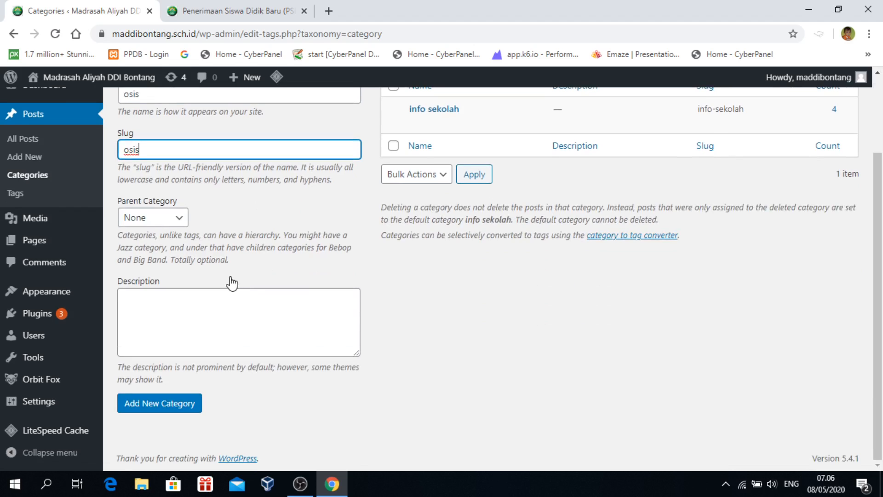
left_click(138, 402)
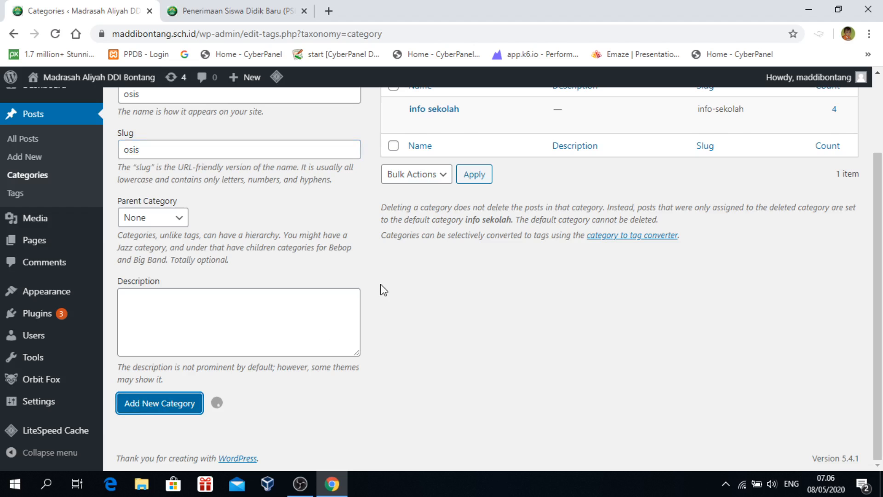
Add the pmr category with its matching slug
scroll(449, 252, "up", 2)
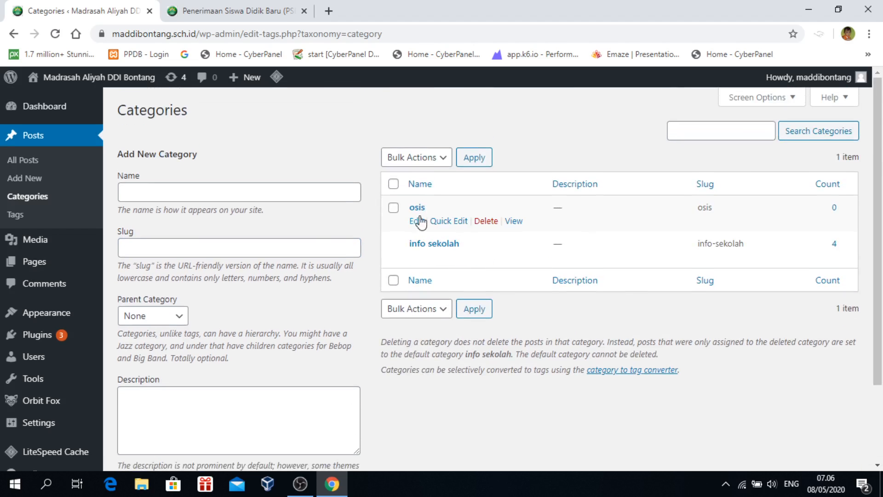
left_click(162, 192)
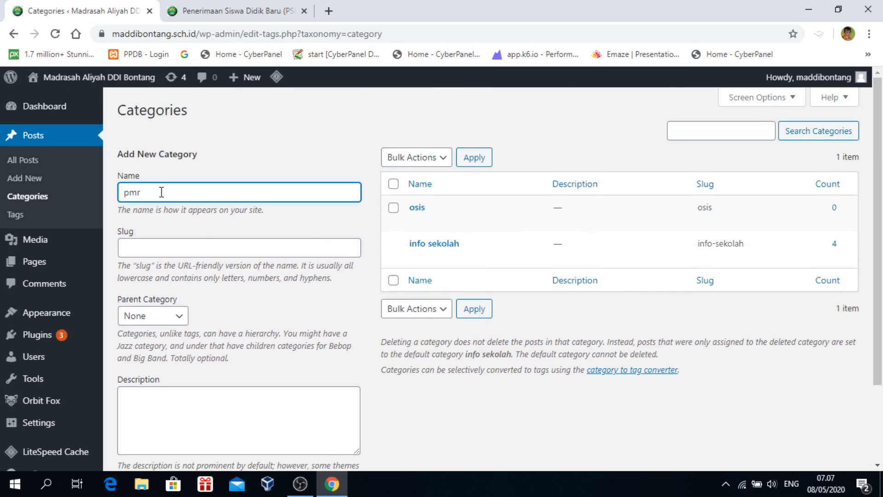
left_click(144, 246)
type("sl")
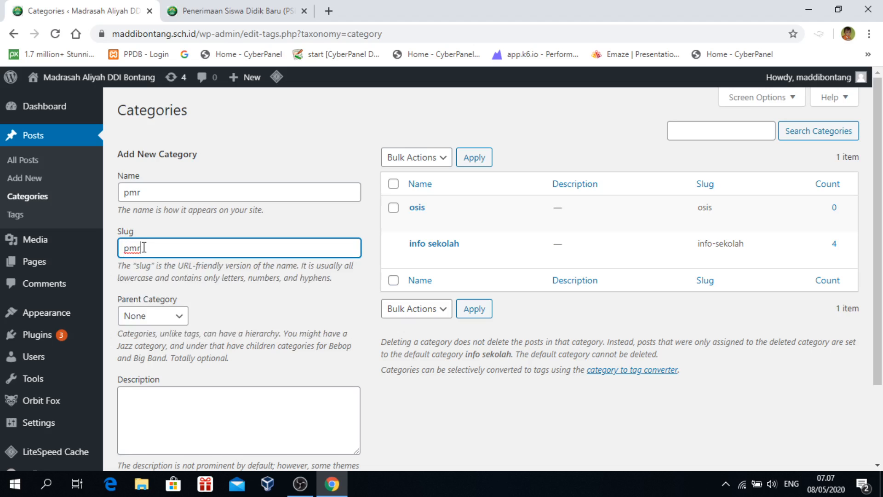
scroll(158, 230, "down", 2)
left_click(136, 405)
Try adding the osis category again with slug osis
scroll(391, 206, "up", 1)
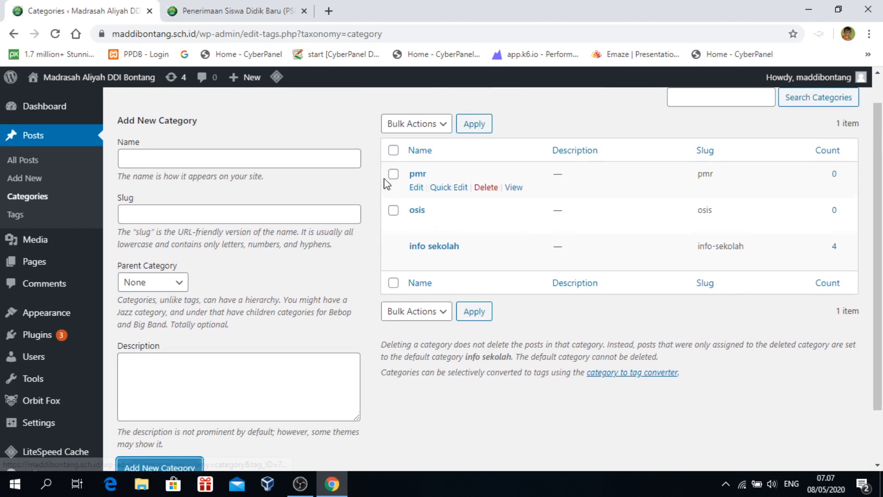
left_click(162, 157)
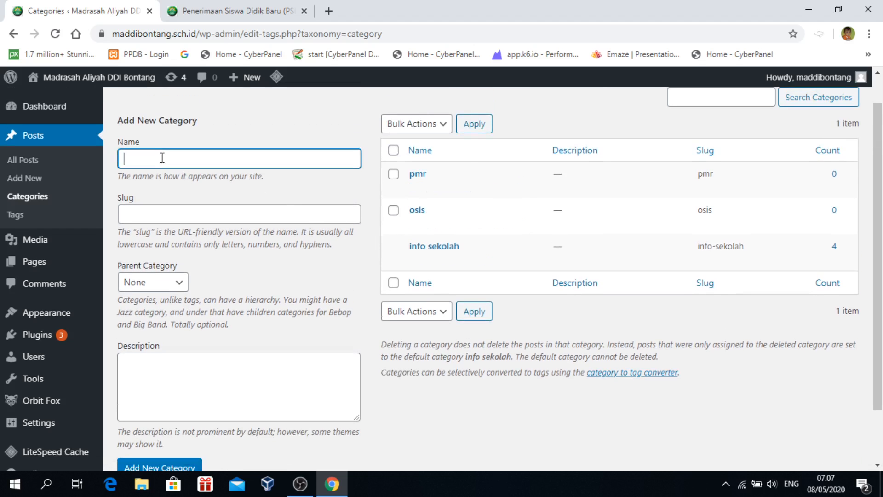
left_click_drag(150, 231, 150, 212)
left_click(151, 214)
type("osis")
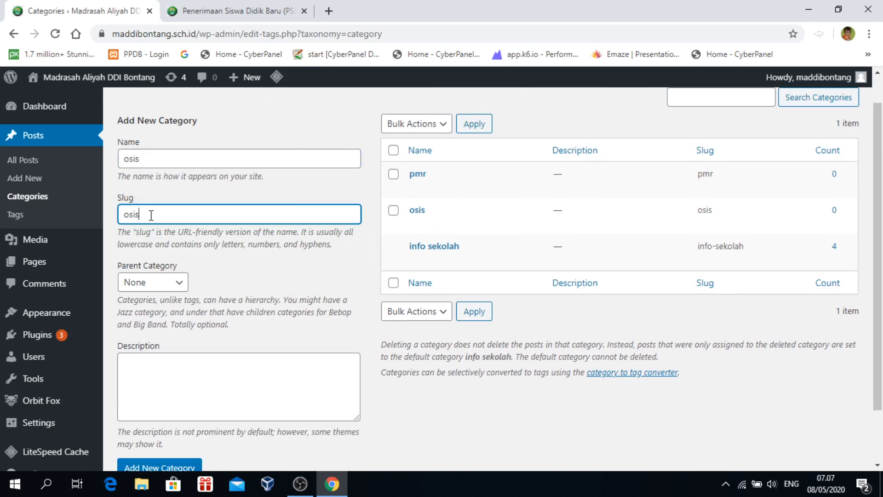
scroll(158, 276, "down", 1)
left_click(165, 404)
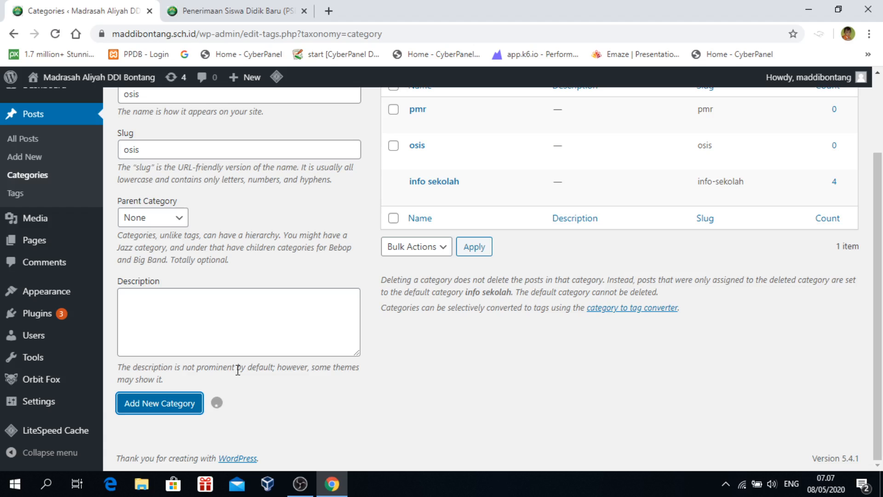
Create the pramuka category with slug 'pramuka', then switch to the live PSB post tab
scroll(322, 348, "up", 2)
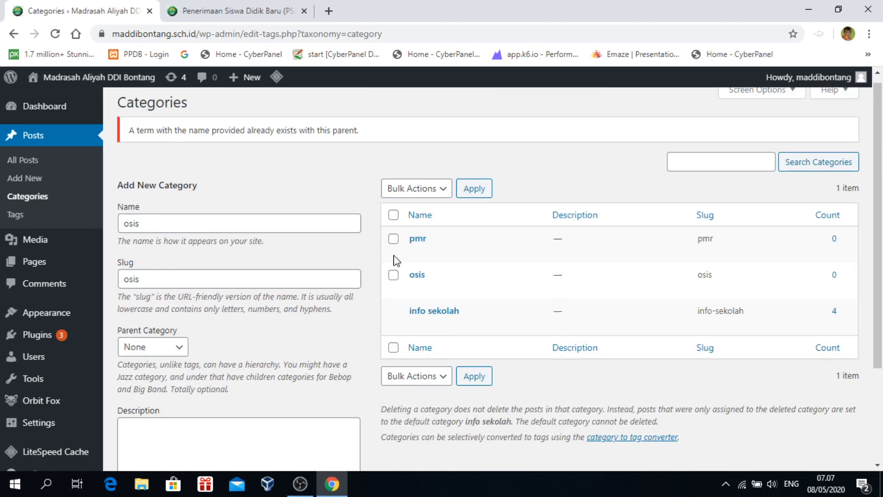
double_click(165, 224)
mouse_move(53, 236)
type("pramuk")
scroll(211, 237, "down", 1)
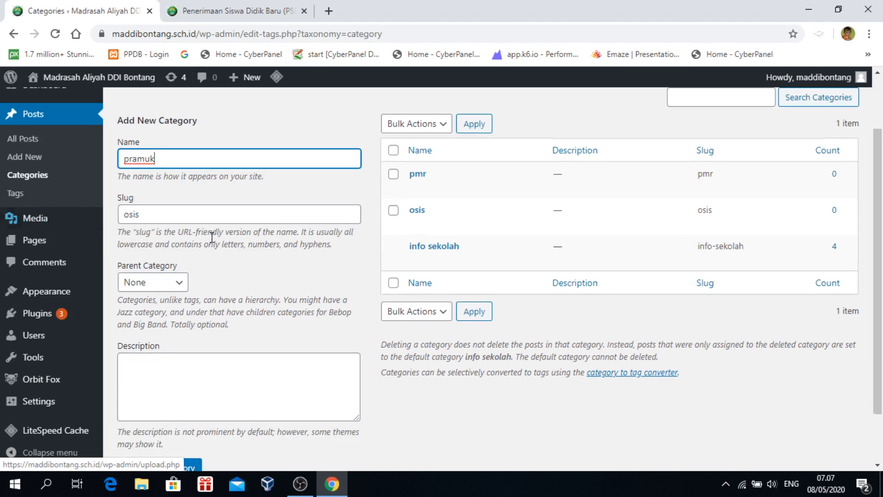
type("a")
double_click(168, 211)
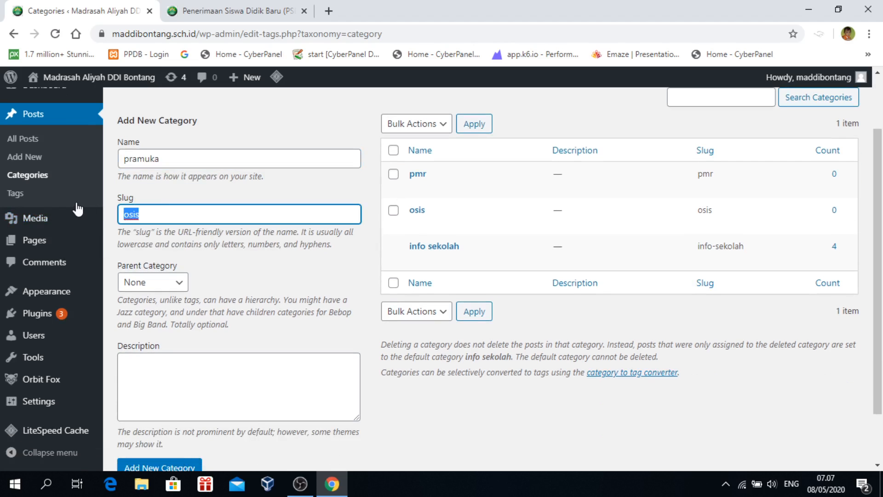
type("pramuka")
scroll(202, 227, "down", 1)
left_click(144, 404)
scroll(469, 271, "up", 2)
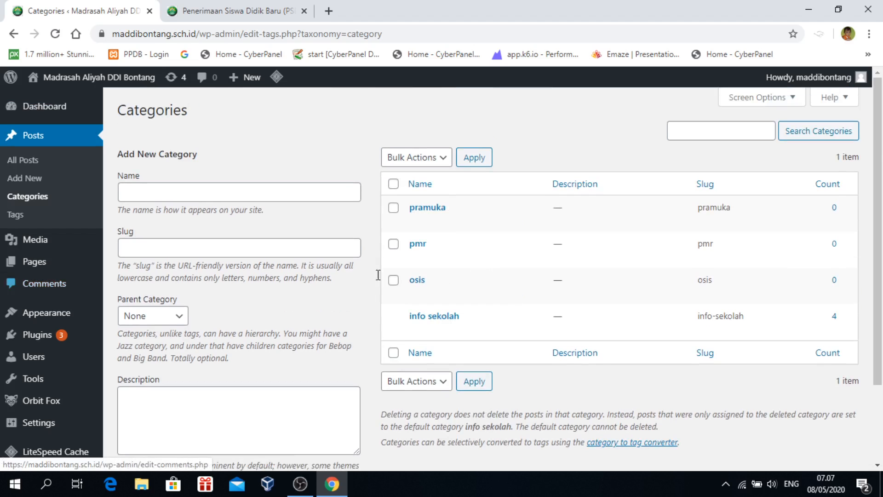
left_click(232, 11)
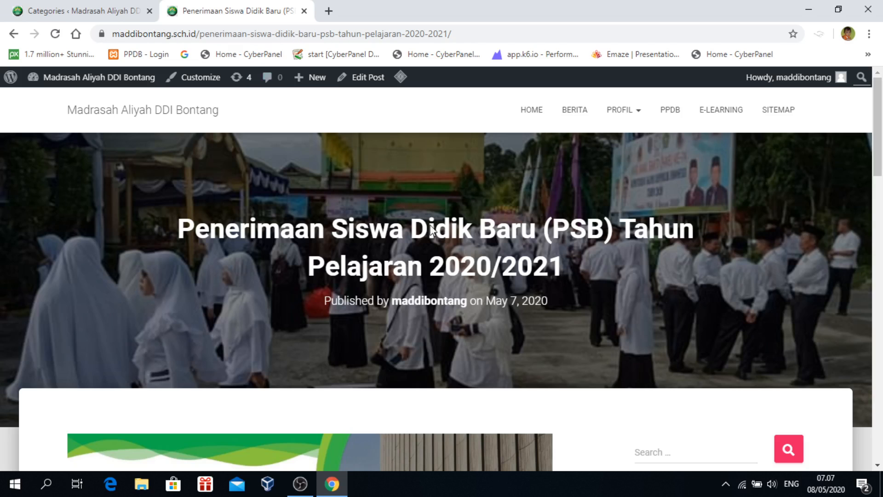
Go from the PSB post to the site's home page and check the Info Sekolah news cards
scroll(472, 264, "down", 5)
scroll(492, 262, "up", 4)
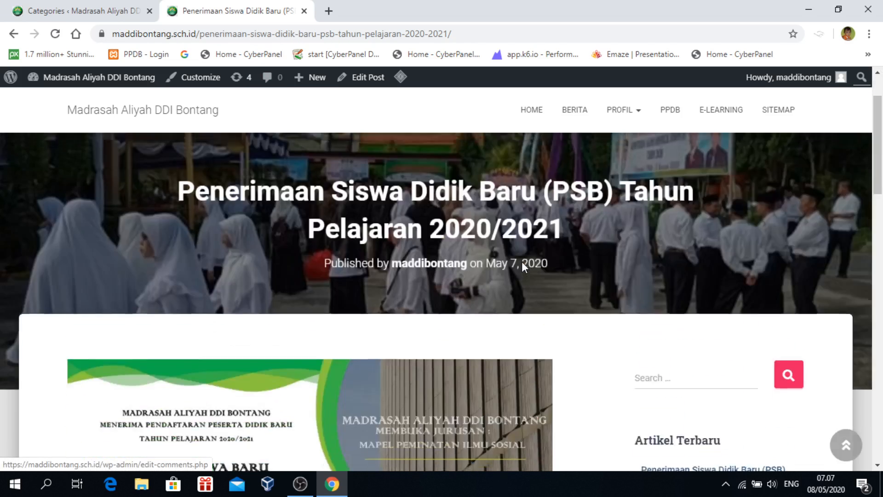
scroll(521, 261, "up", 1)
left_click(531, 111)
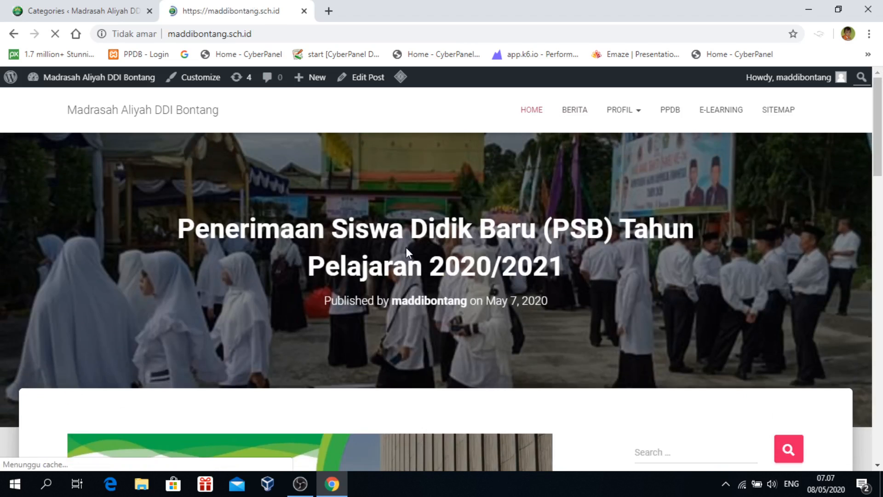
scroll(513, 271, "down", 15)
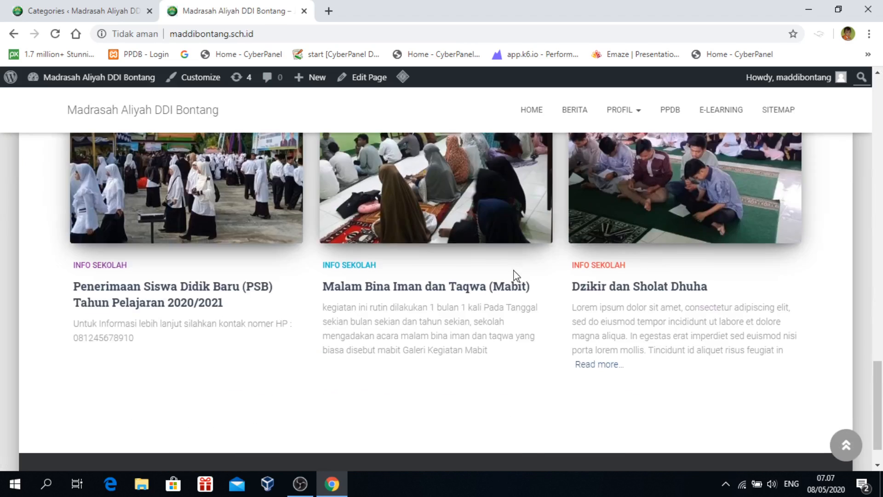
scroll(514, 269, "up", 3)
scroll(513, 269, "down", 1)
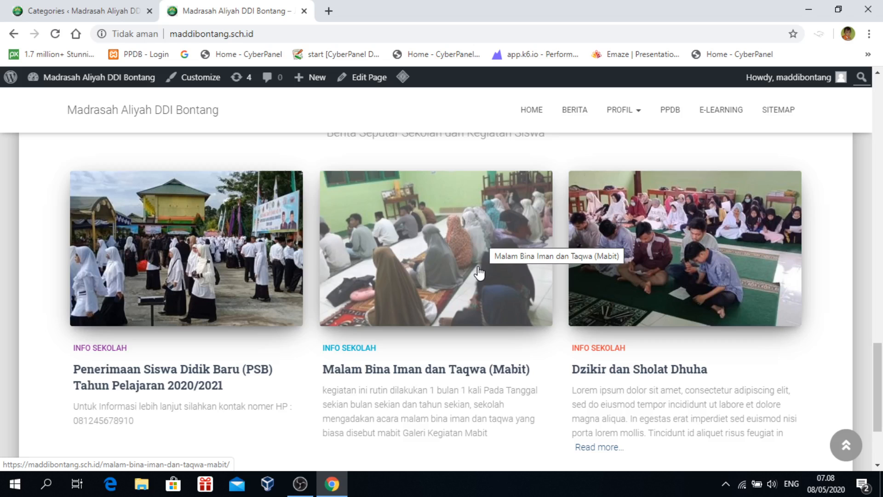
scroll(474, 248, "up", 15)
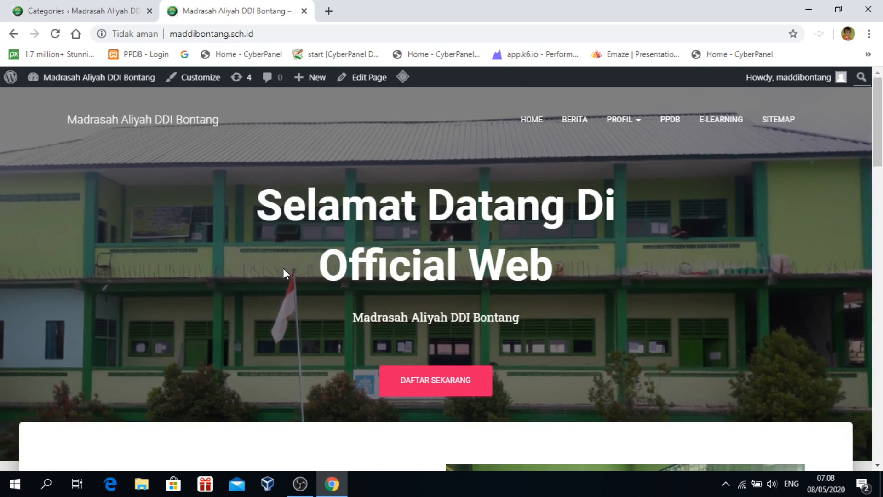
Scroll through the home page sections, then return to the Categories admin page
scroll(718, 281, "down", 5)
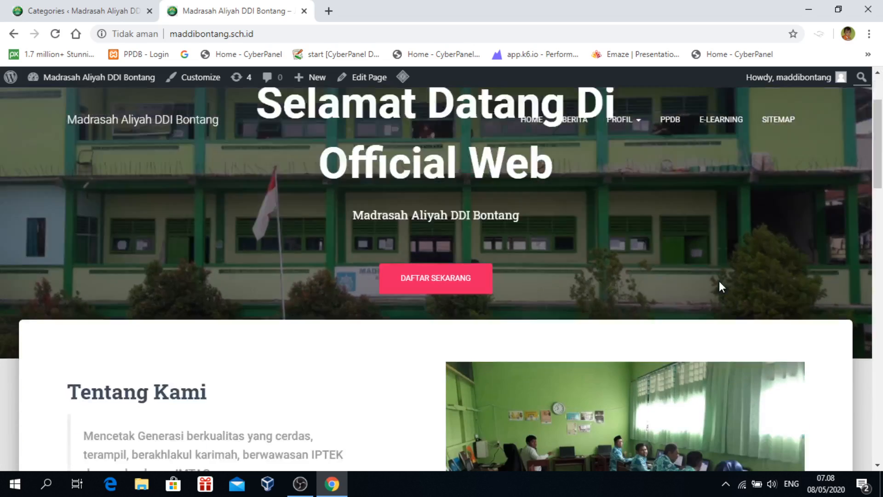
scroll(719, 280, "up", 5)
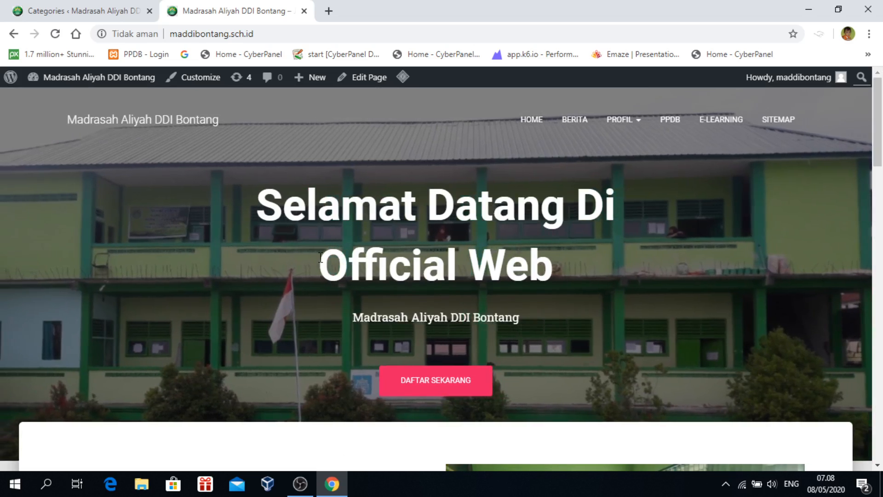
scroll(398, 300, "down", 5)
scroll(398, 299, "down", 7)
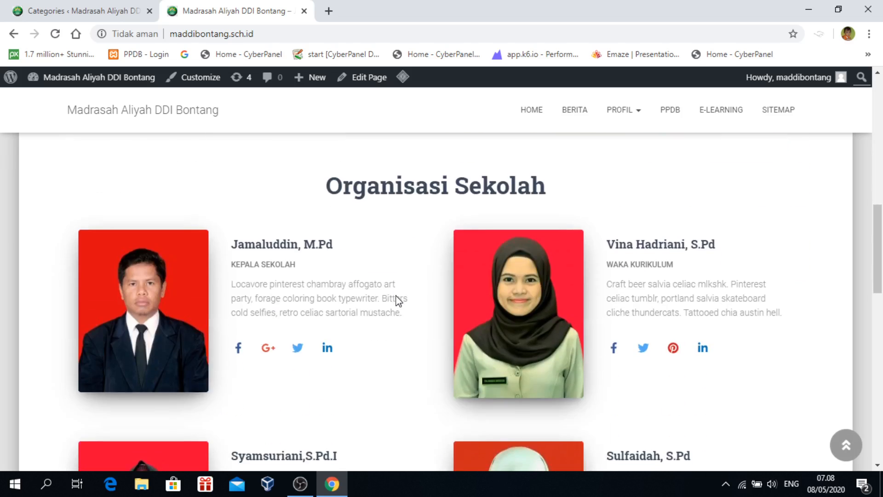
scroll(398, 300, "up", 5)
scroll(398, 300, "up", 2)
scroll(398, 300, "down", 8)
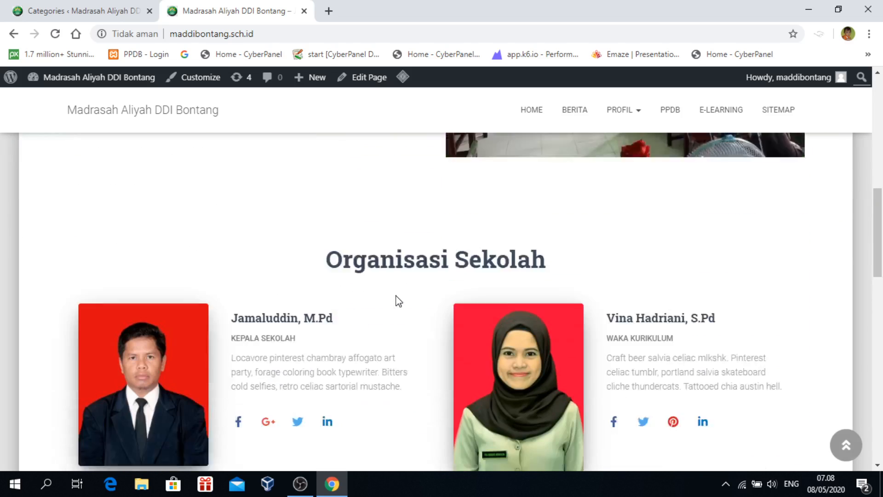
scroll(393, 294, "down", 12)
scroll(393, 294, "up", 3)
scroll(392, 295, "down", 3)
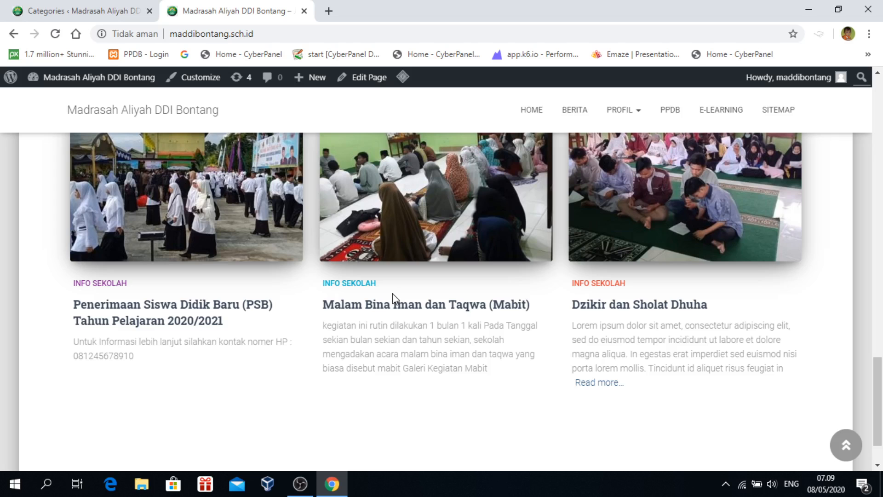
scroll(326, 294, "up", 10)
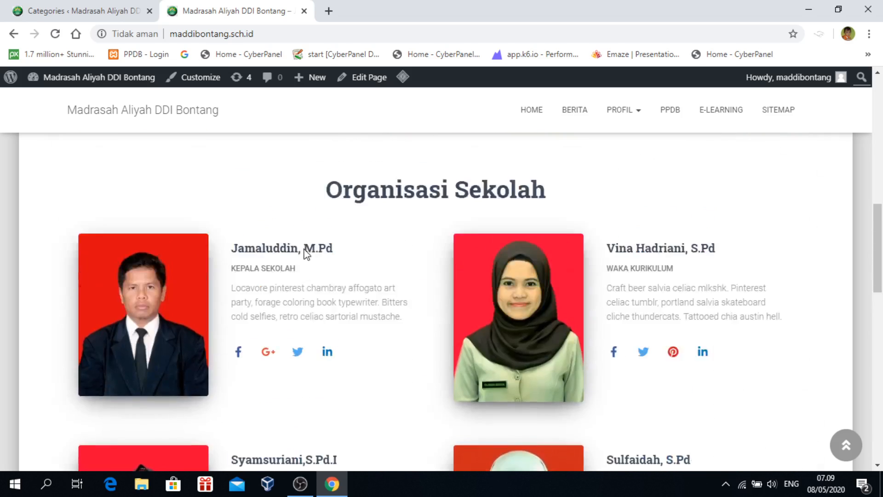
scroll(219, 77, "up", 5)
left_click(55, 13)
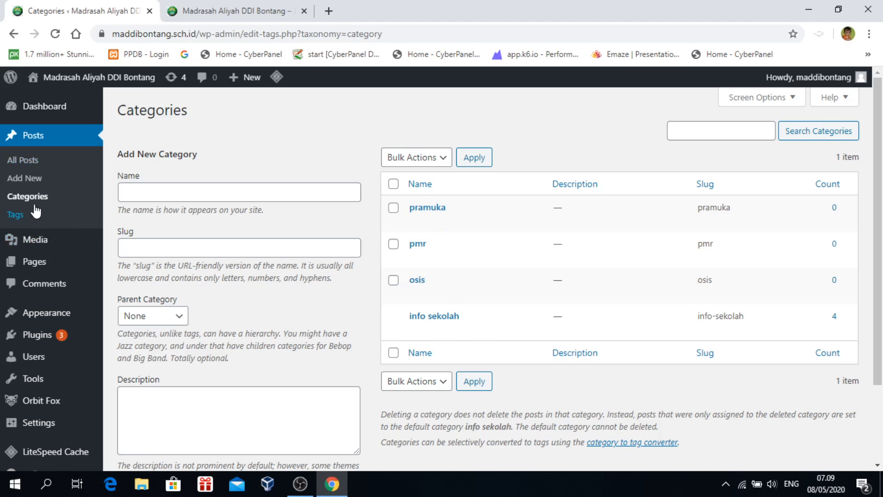
Open Posts > All Posts to see the PSB post listed under info sekolah
left_click(26, 162)
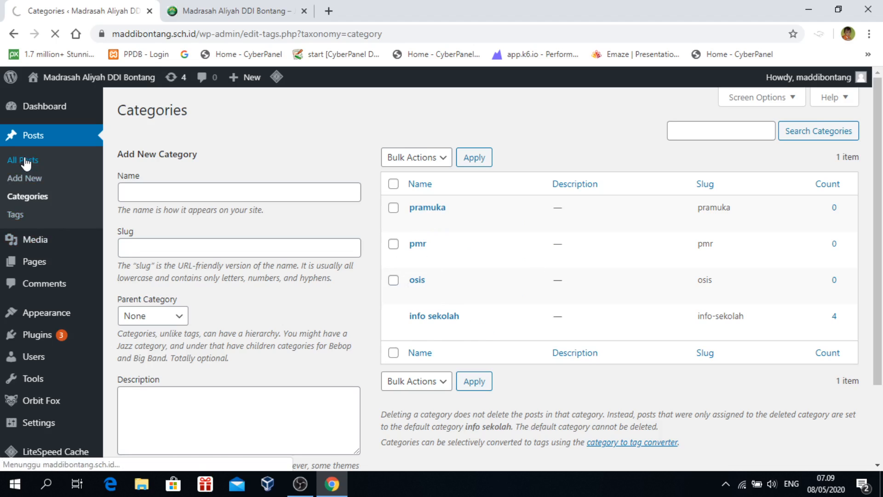